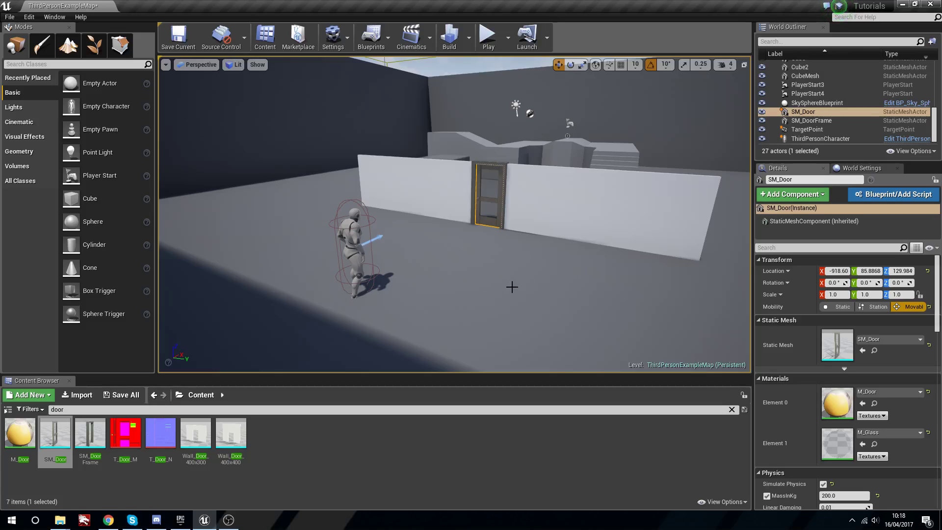
Play-test the level by running the character back and forth through the physics door, and end the session.
key("w")
right_click_drag(512, 287, 443, 280)
key("s")
key("f")
key("s")
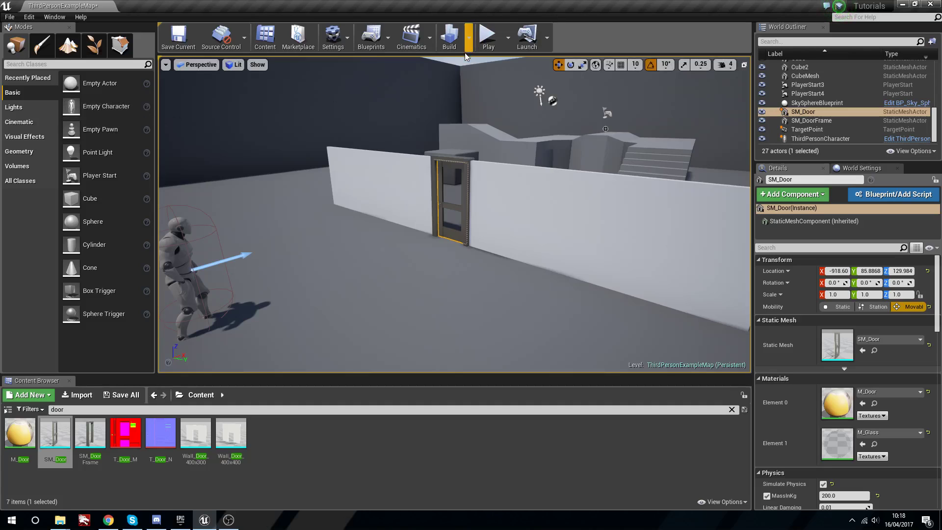
left_click(487, 39)
key("w")
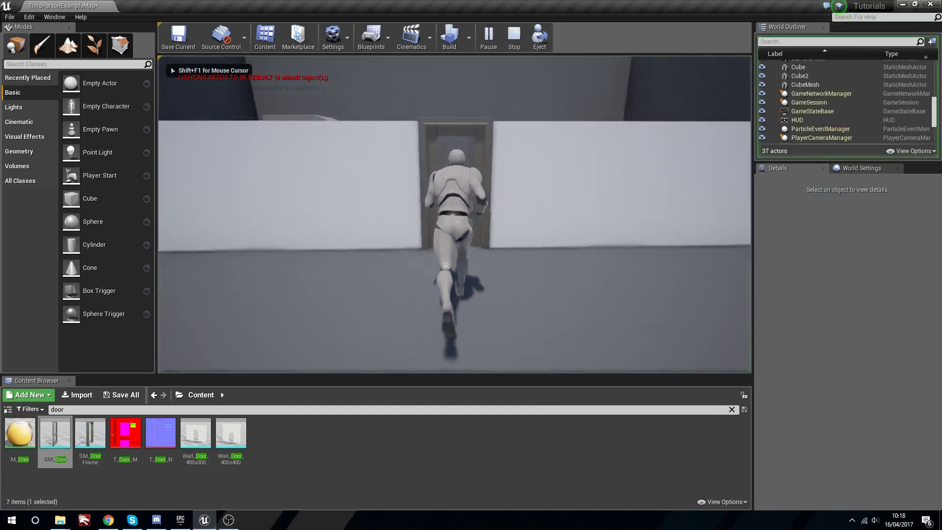
key("w")
key("d")
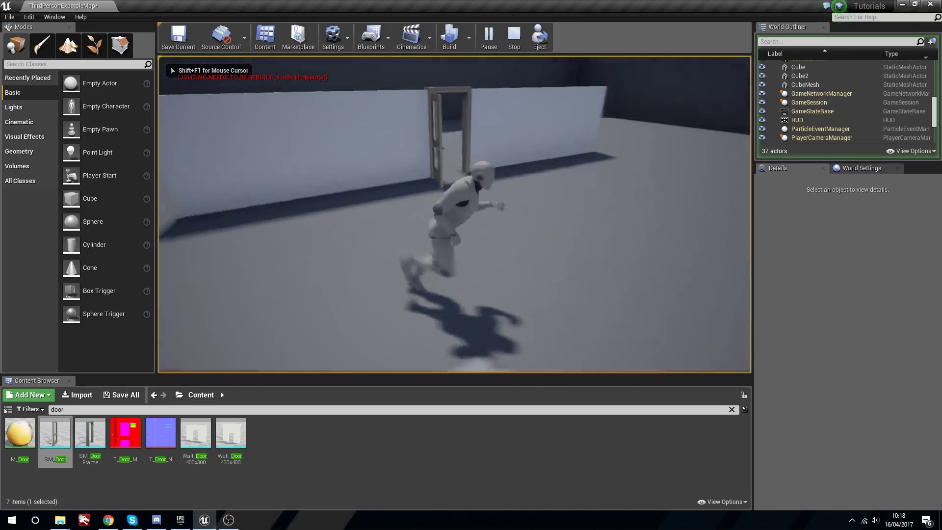
key("a")
key("w")
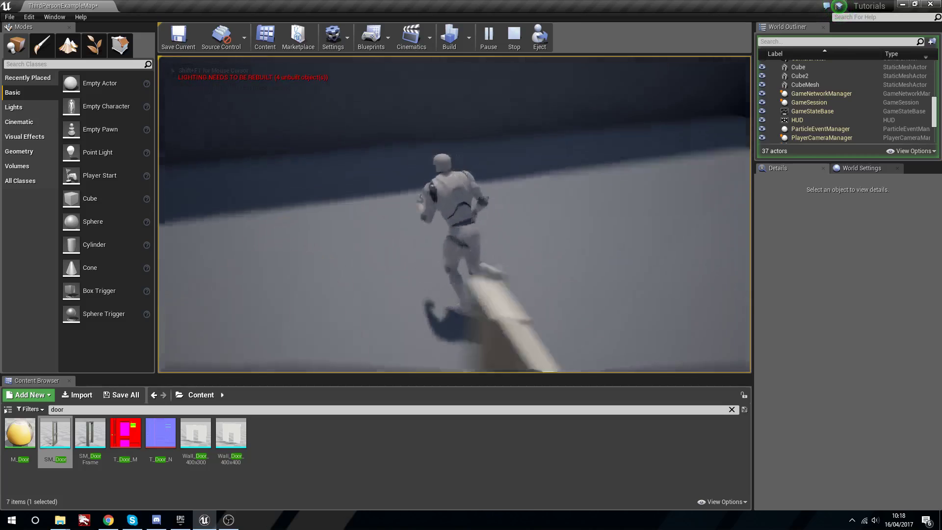
key("w")
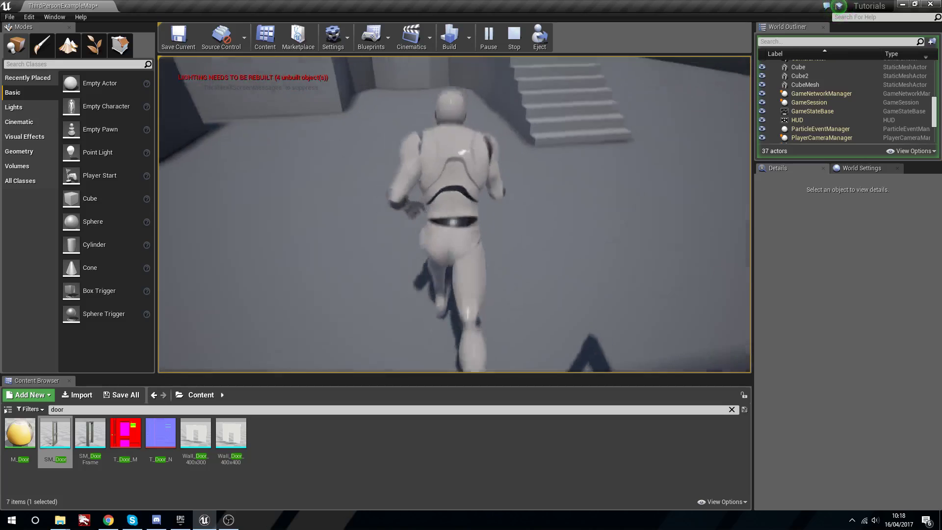
key("w")
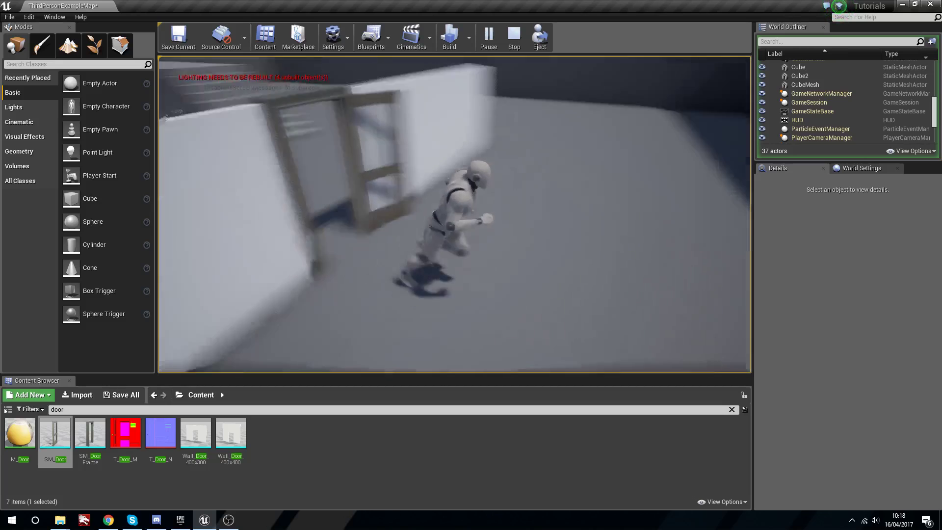
key("w")
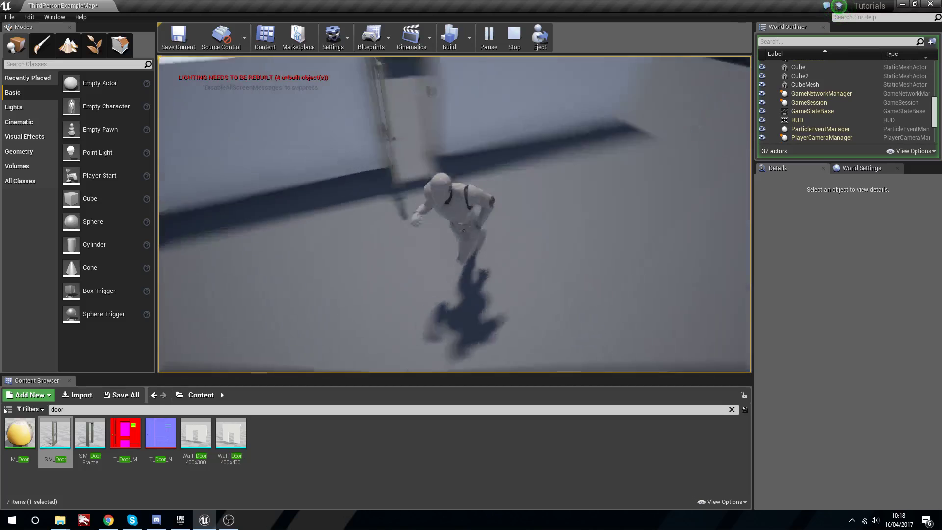
key("w")
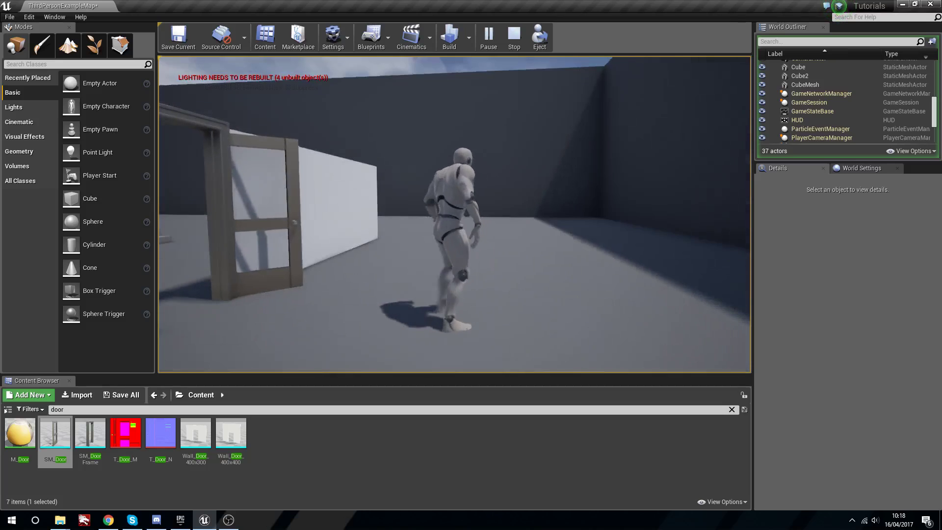
key("w")
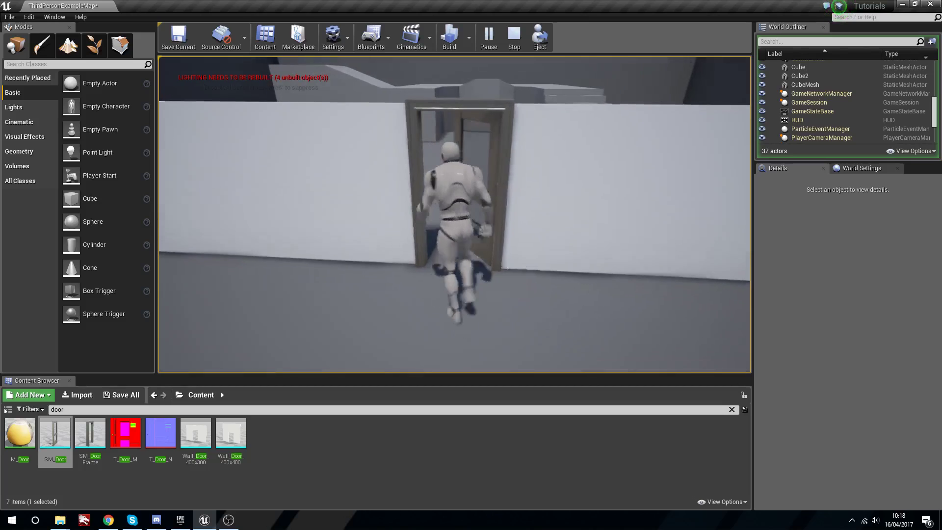
key("w")
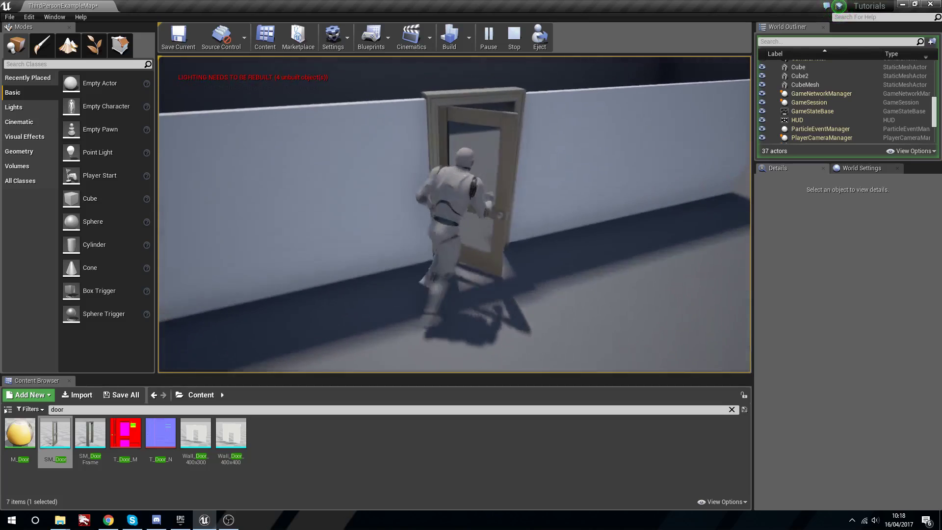
key("w")
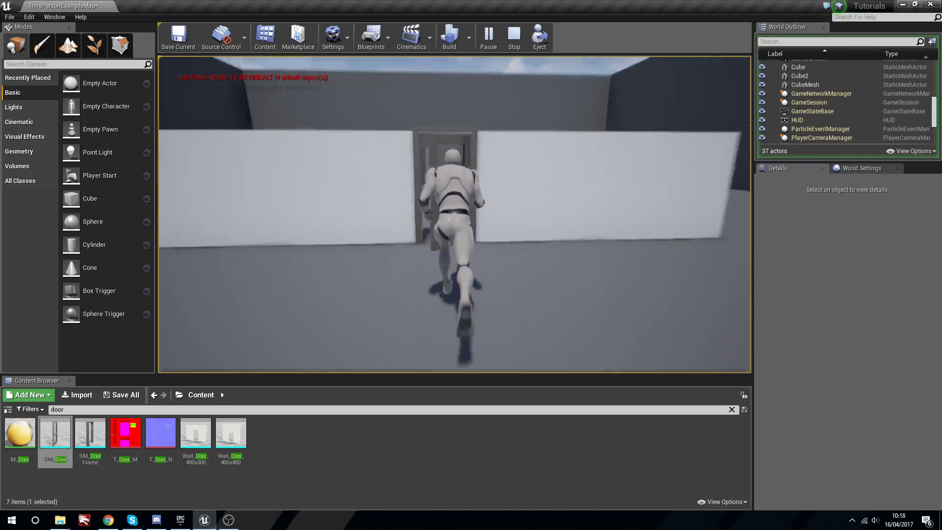
key("w")
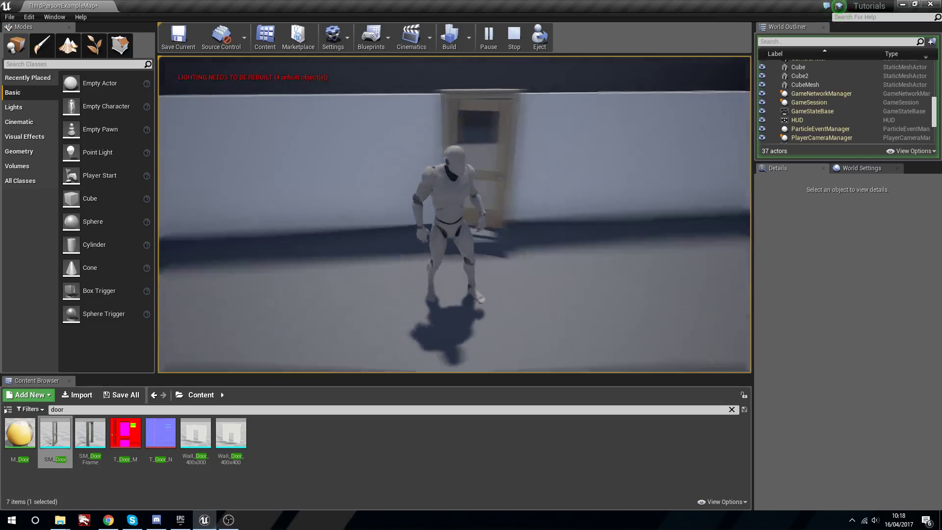
key("Escape")
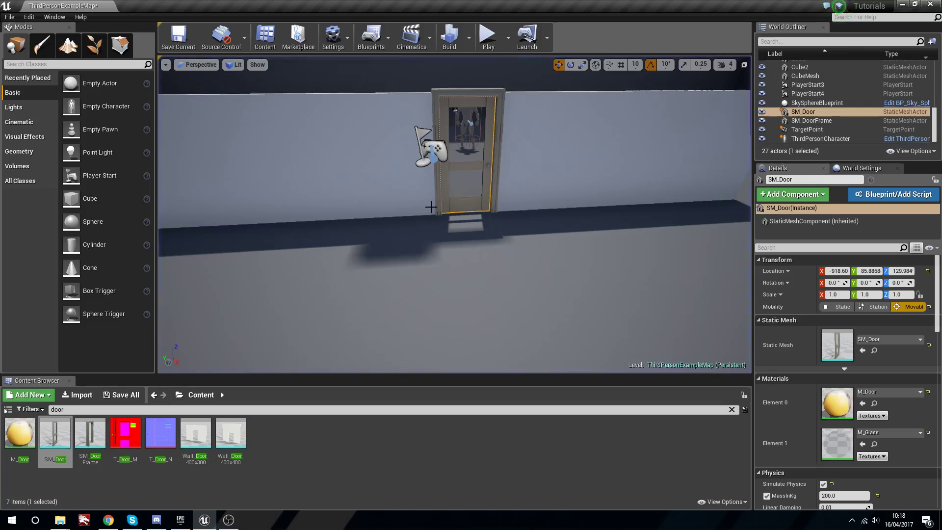
Examine the door, its frame and the adjoining white walls, selecting each part in the level.
right_click_drag(432, 207, 304, 197)
key("s")
key("d")
left_click_drag(373, 225, 449, 201)
left_click(303, 213)
right_click_drag(303, 214, 172, 216)
key("w")
left_click(540, 224)
right_click_drag(540, 224, 578, 215)
key("s")
key("w")
key("s")
mouse_move(376, 175)
right_mouse_down()
mouse_move(471, 177)
mouse_move(358, 176)
mouse_move(375, 174)
right_mouse_up()
key("w")
key("s")
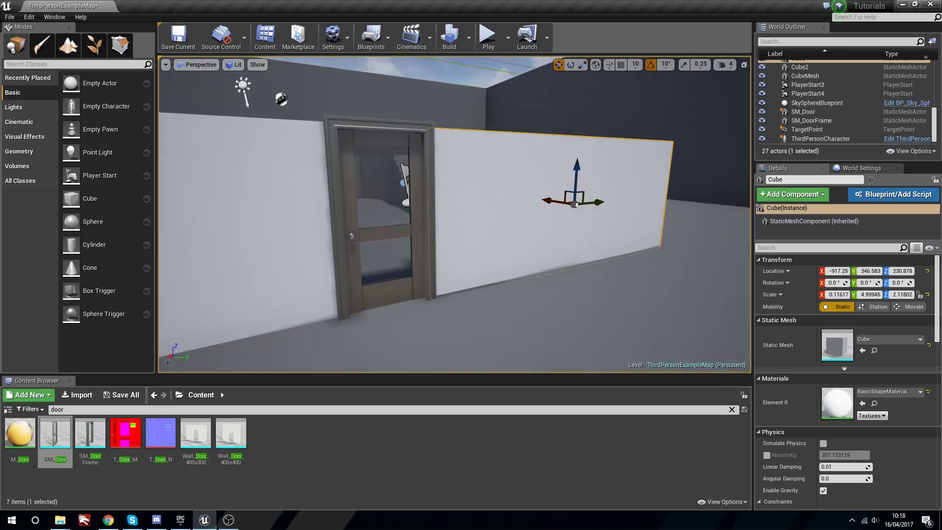
left_click(425, 140)
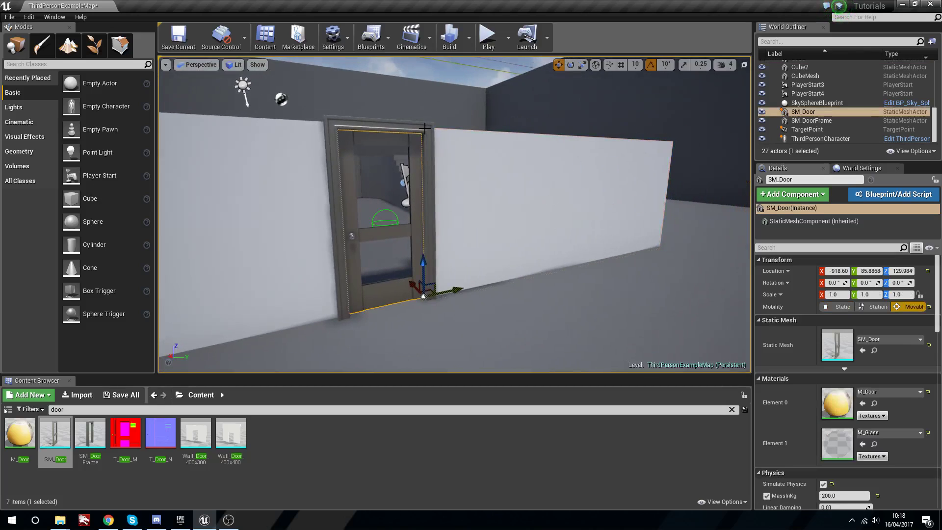
left_click(424, 128)
key("f")
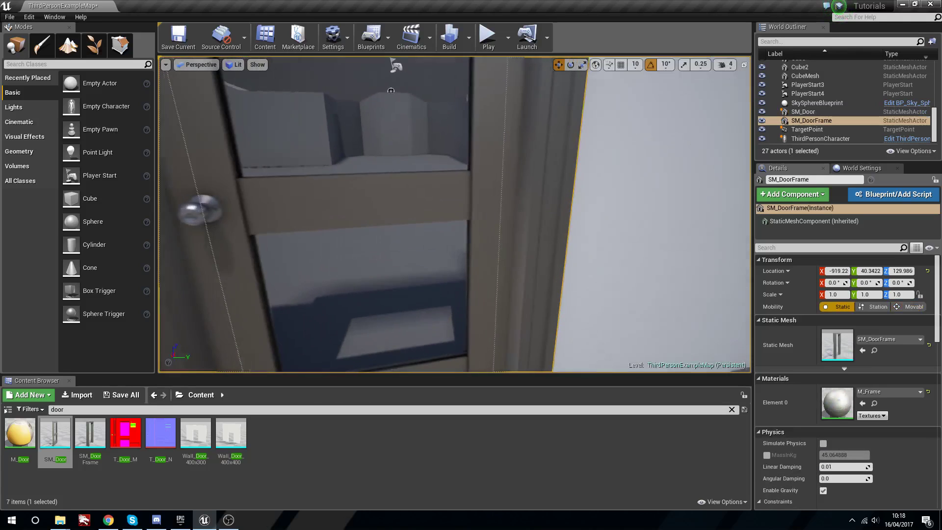
scroll(505, 177, "down", 5)
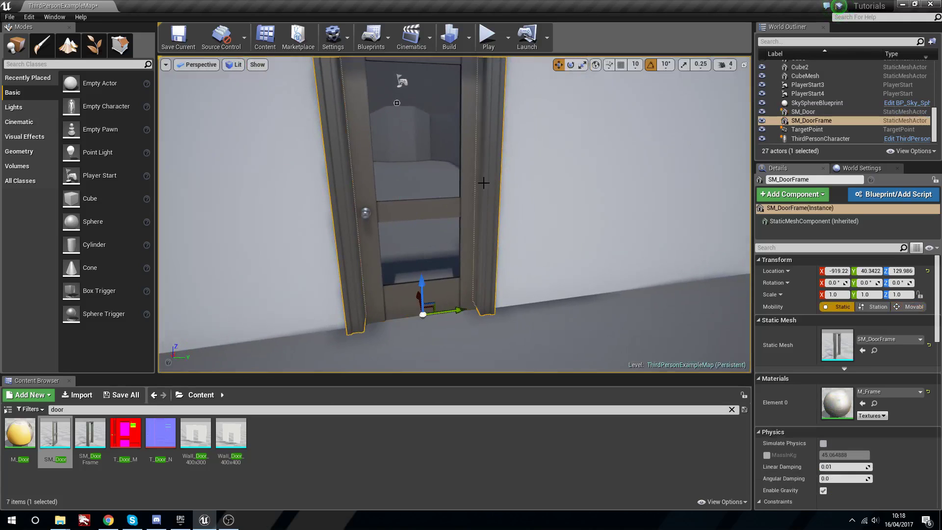
left_click(469, 154)
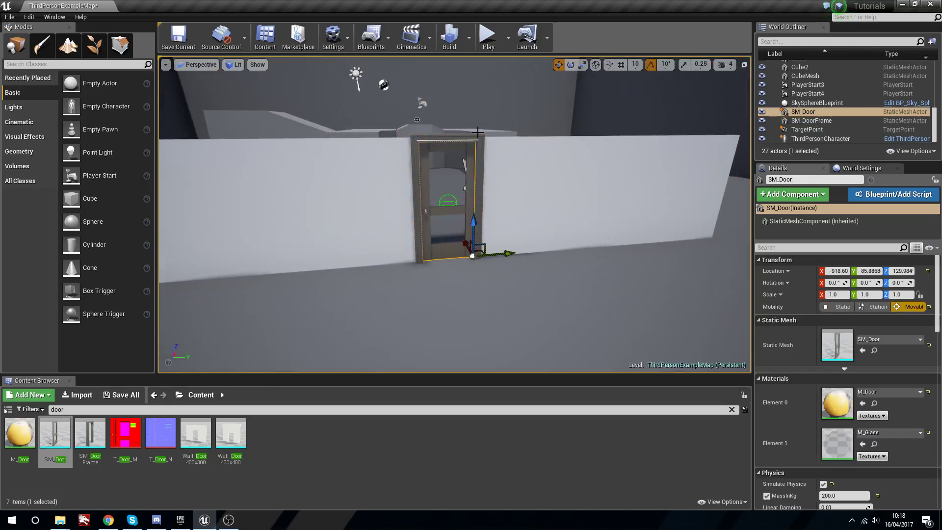
Set the SM_DoorFrame actor's collision preset to BlockAll.
key("w")
right_click_drag(481, 158, 487, 168)
key("s")
key("w")
left_click(495, 119)
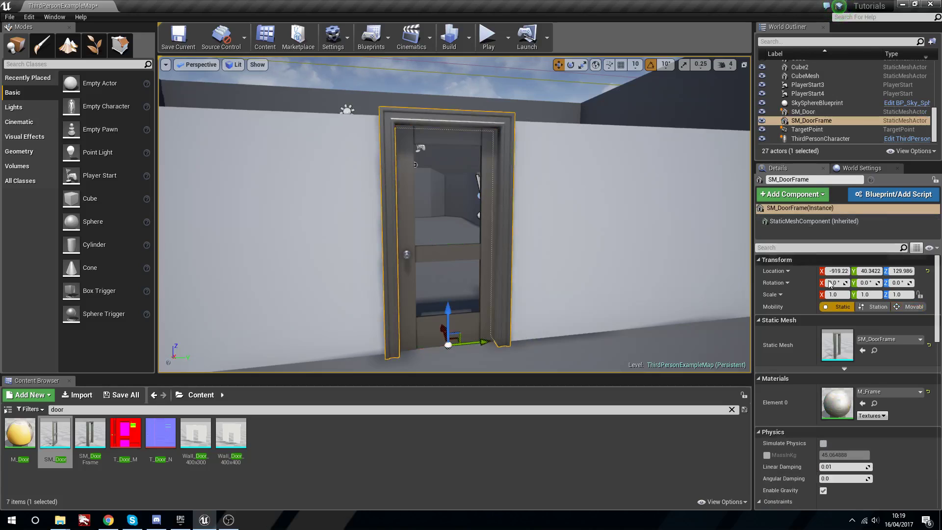
scroll(795, 402, "down", 10)
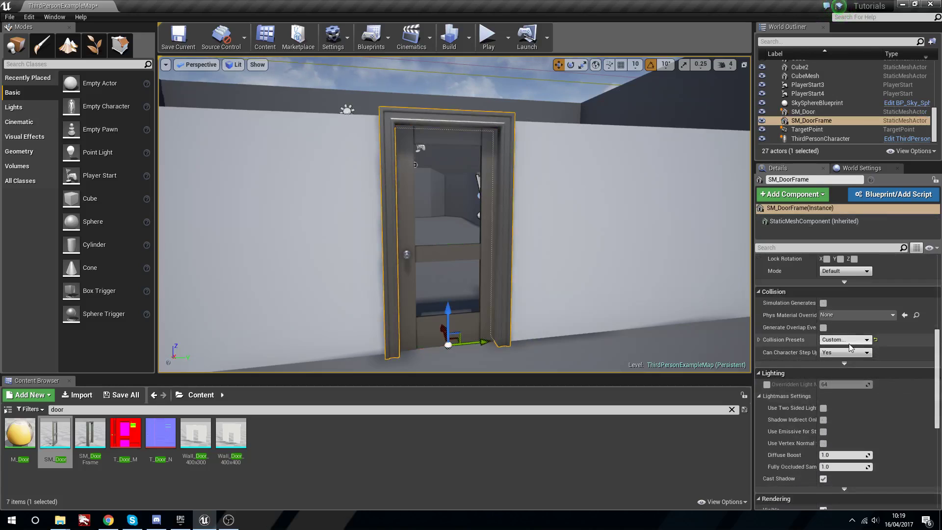
left_click(851, 341)
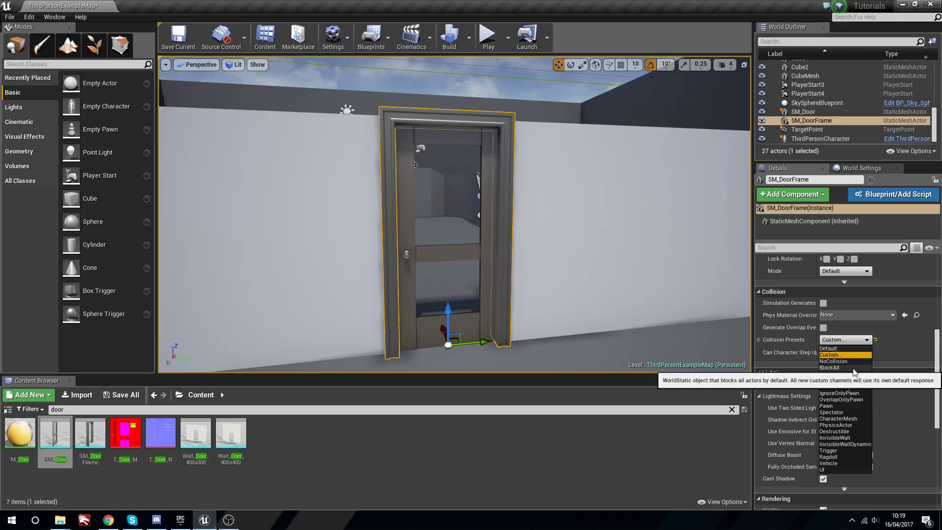
left_click(832, 367)
Remove the collision from the SM_Door static mesh and save the asset.
left_click(459, 232)
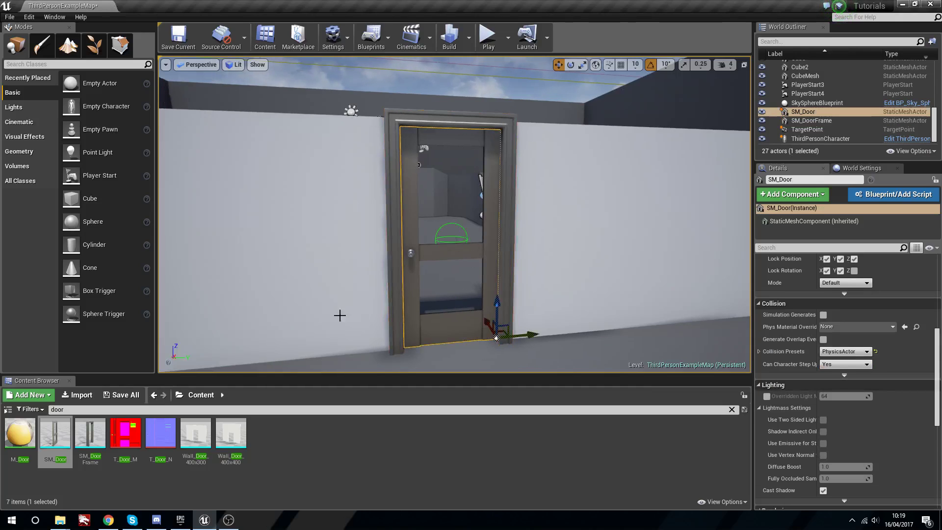
double_click(49, 434)
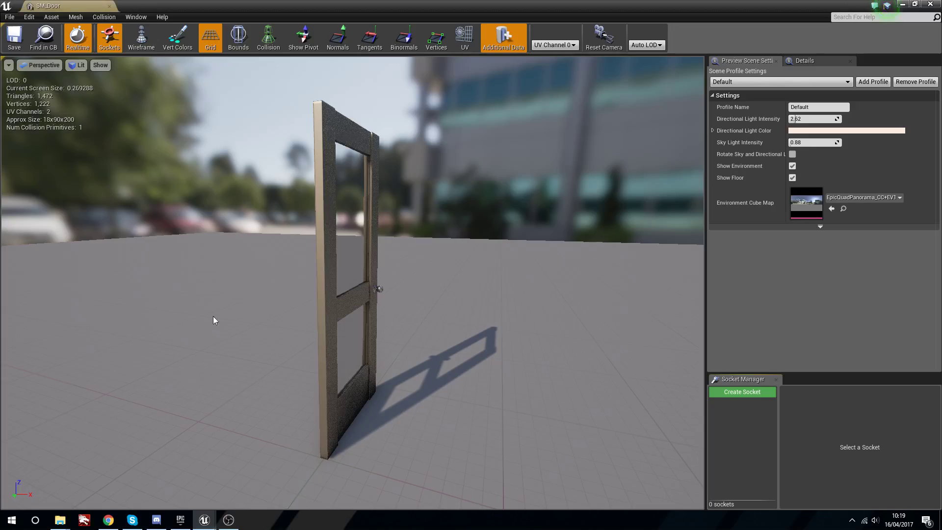
left_click(104, 17)
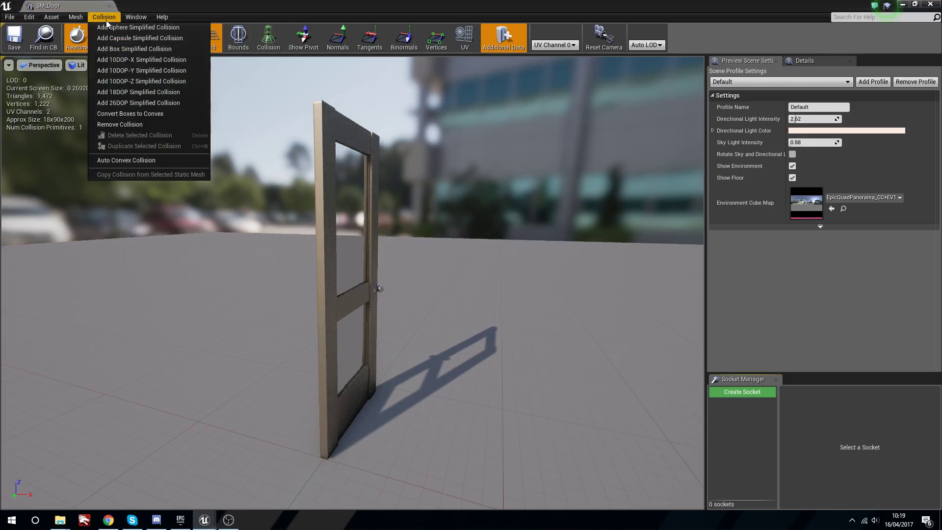
left_click(147, 126)
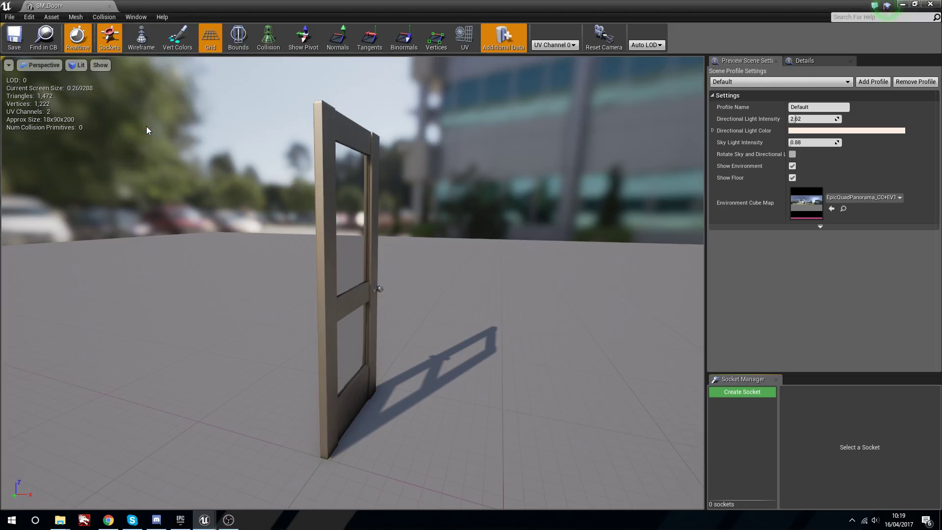
right_click_drag(503, 305, 471, 300)
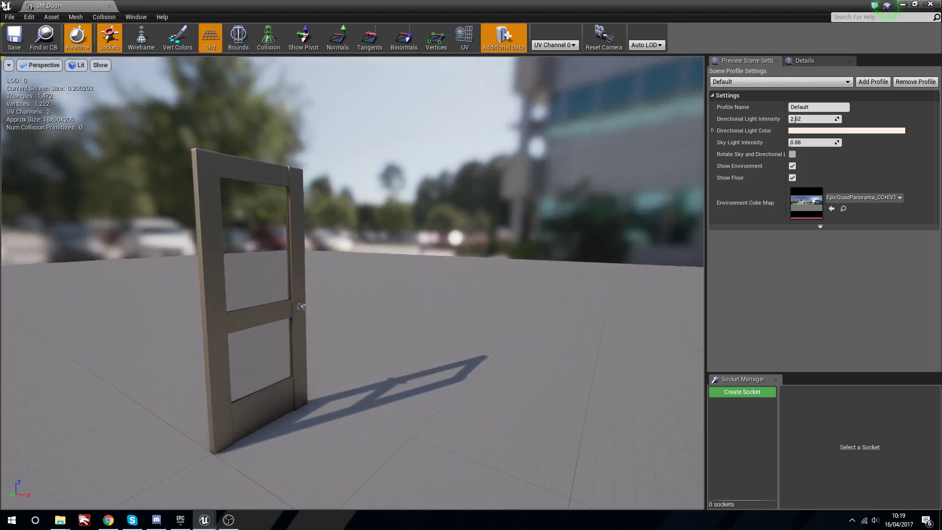
left_click(18, 38)
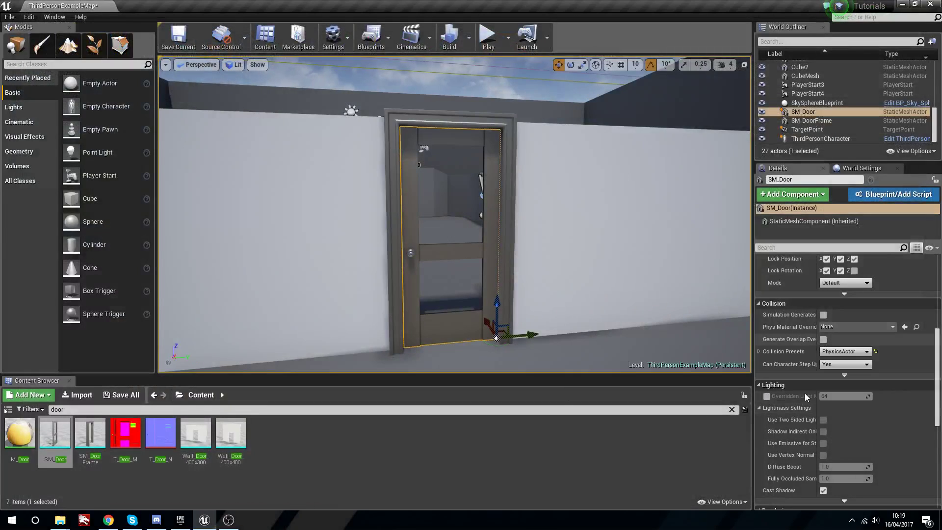
Play-test the level by repeatedly running the character into the door without mesh collision, and end the session.
scroll(804, 393, "up", 6)
scroll(491, 216, "down", 5)
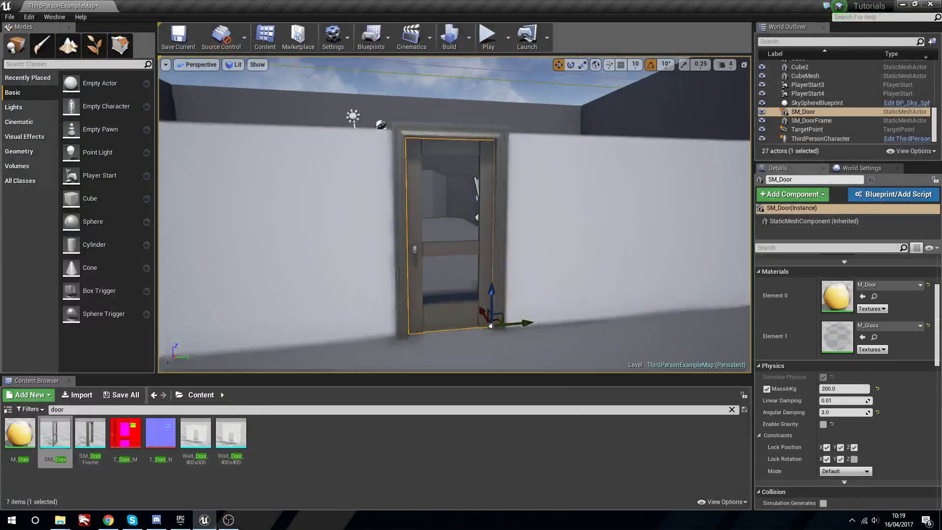
left_click(489, 37)
key("w")
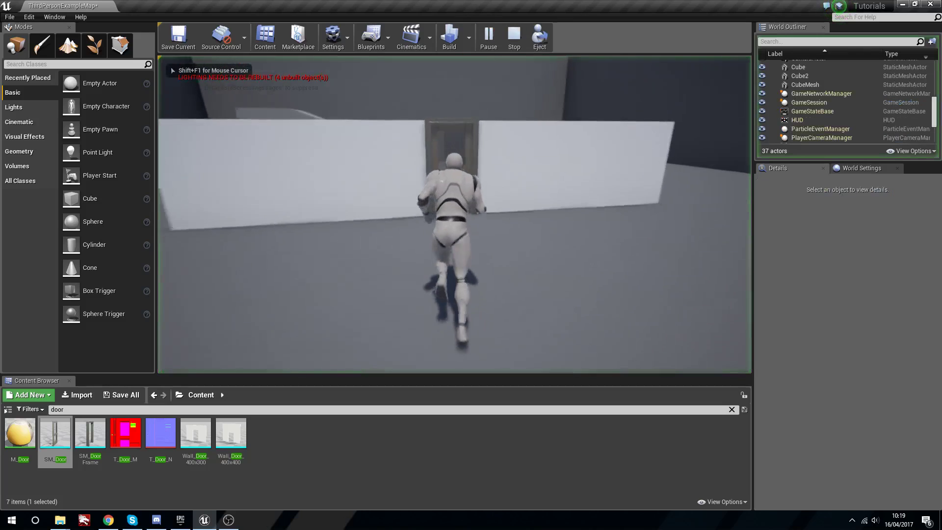
key("s")
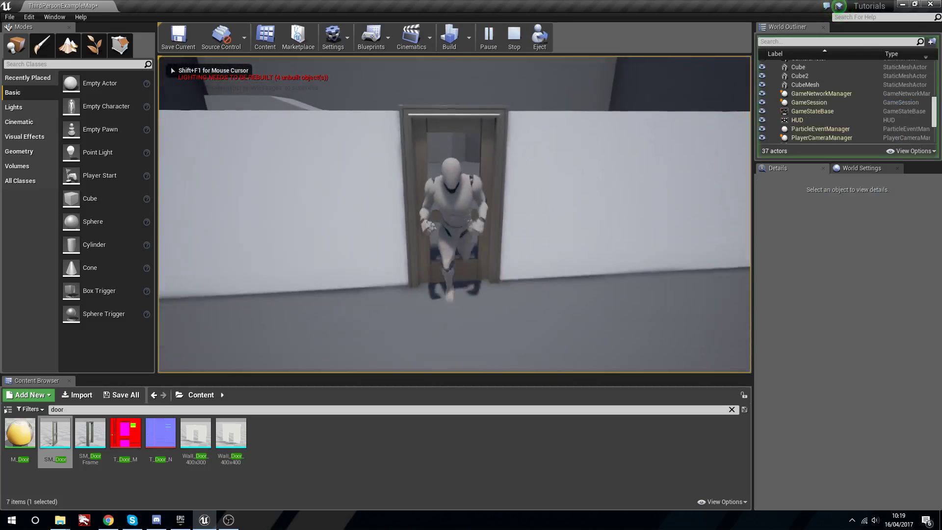
key("w")
key("s")
key("w")
key("s")
key("w")
key("s")
key("shift+F1")
key("Escape")
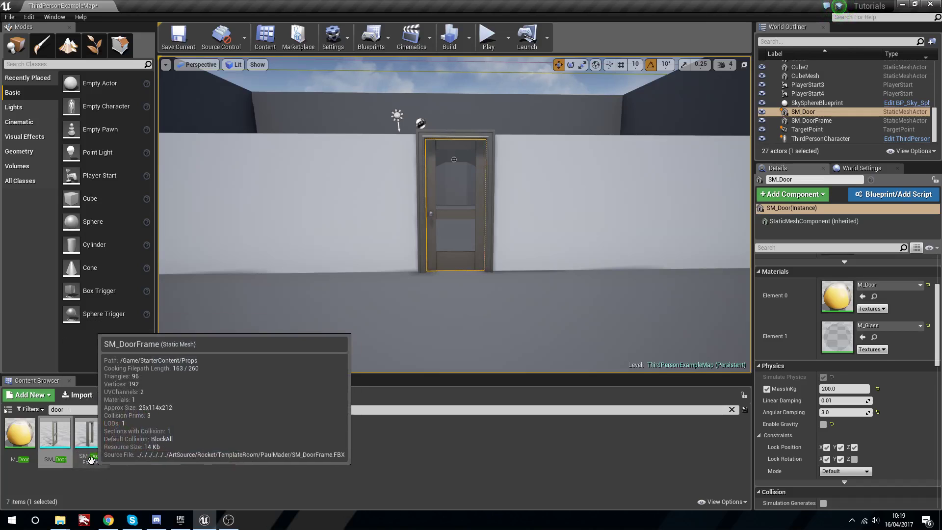
Play-test the level once more, walking the character through the door that has no mesh collision, and end the session.
scroll(492, 196, "up", 4)
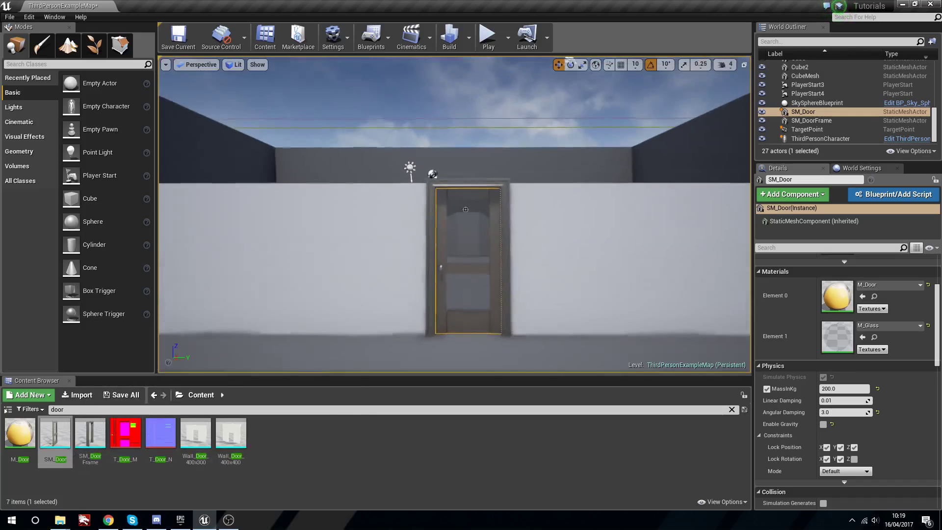
left_click(500, 169)
left_click(500, 190)
left_click(534, 186)
right_click_drag(551, 235, 566, 260)
key("s")
left_click(485, 239)
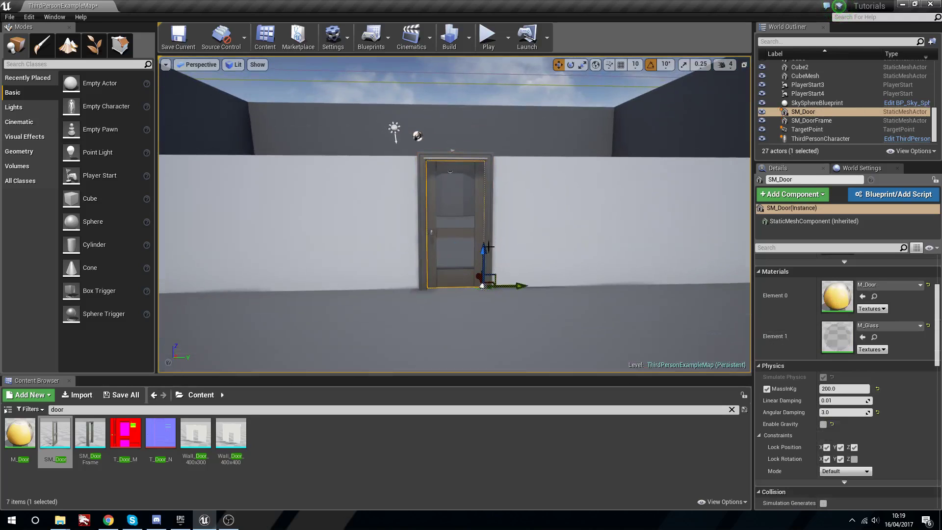
key("f")
left_click(488, 37)
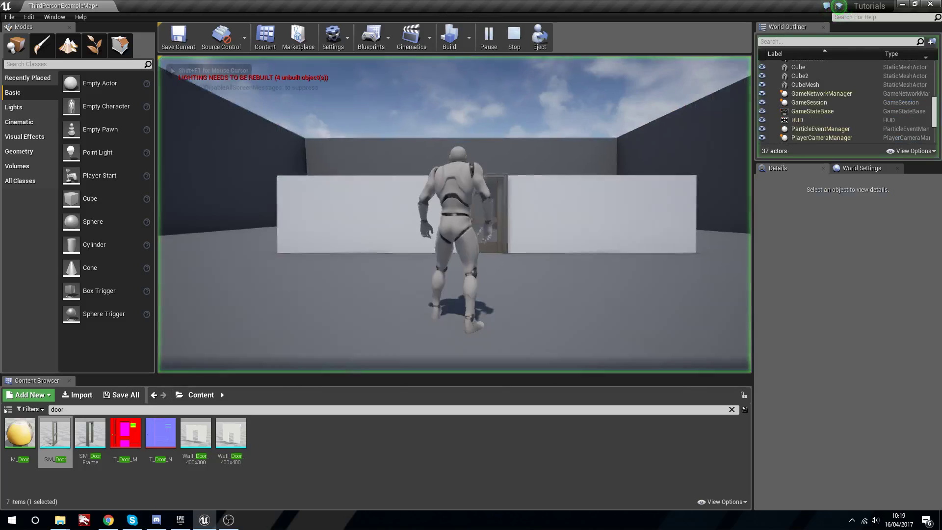
key("w")
key("s")
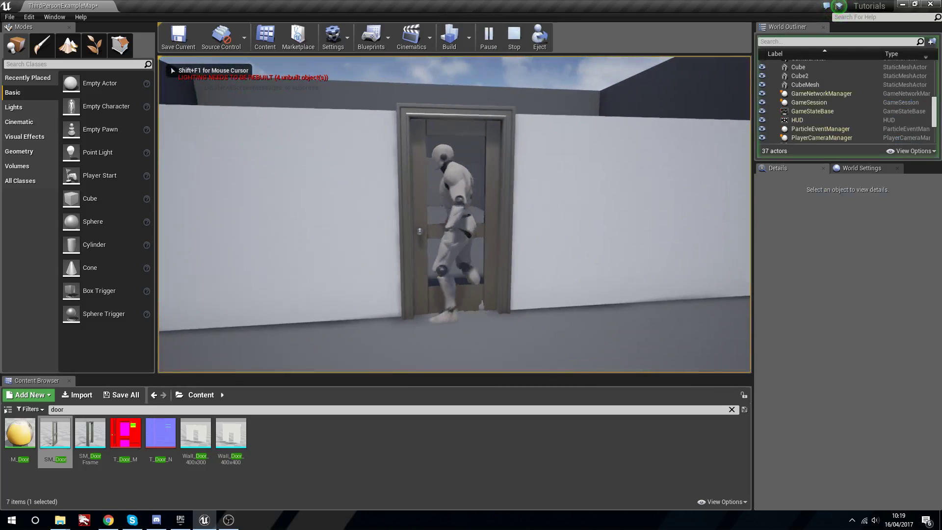
key("Escape")
Open the SM_Door static mesh, show its collision and add a box simplified collision.
double_click(20, 432)
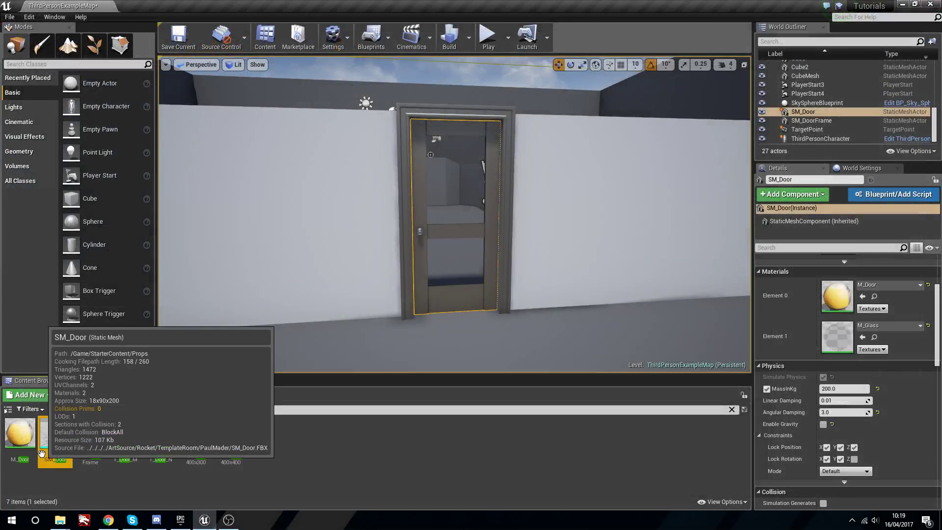
double_click(55, 432)
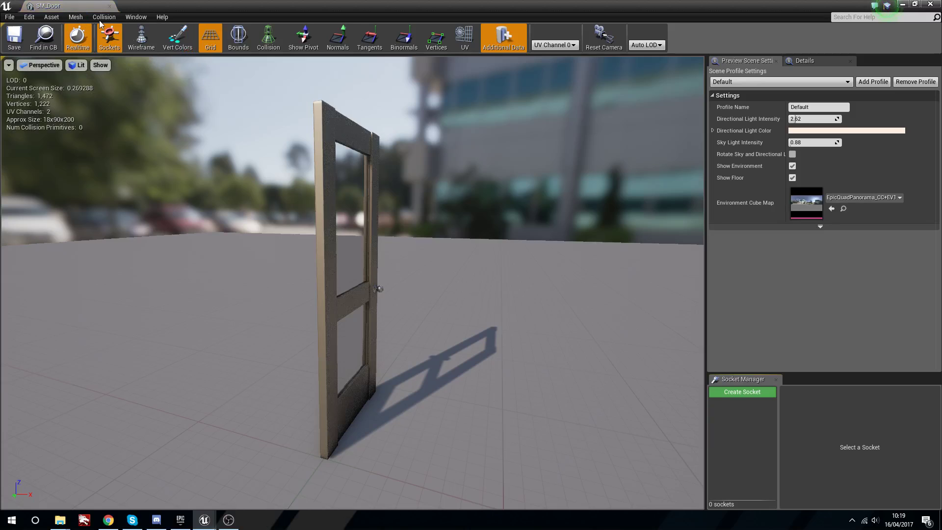
right_click_drag(308, 113, 231, 70)
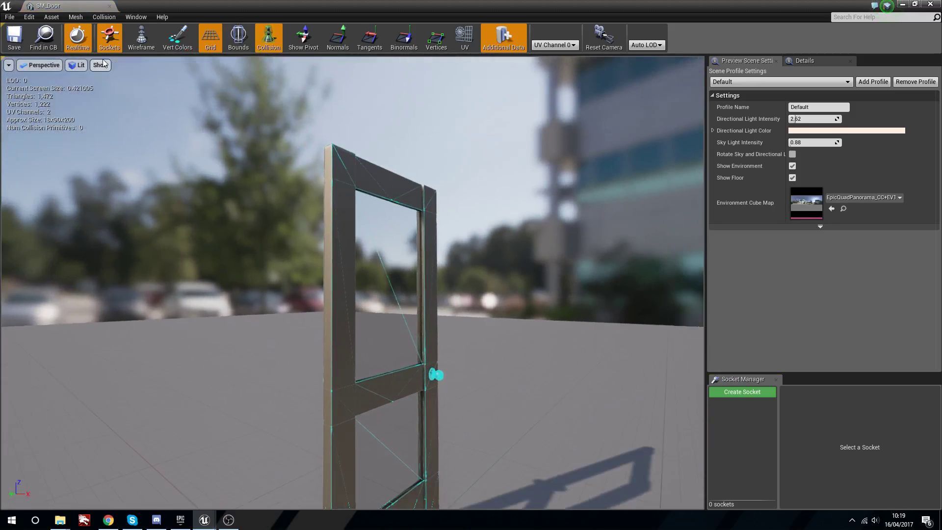
left_click(110, 17)
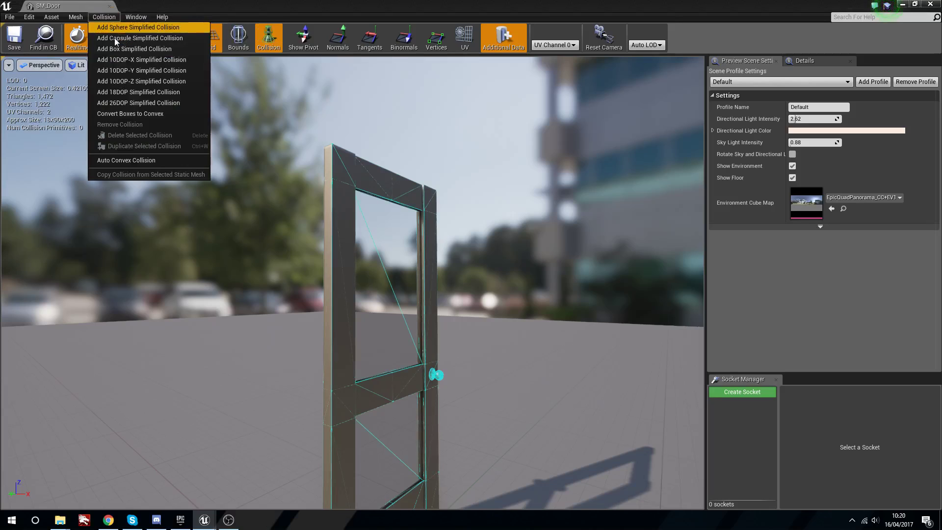
left_click(122, 52)
right_click_drag(275, 162, 370, 112)
left_click_drag(194, 191, 268, 189)
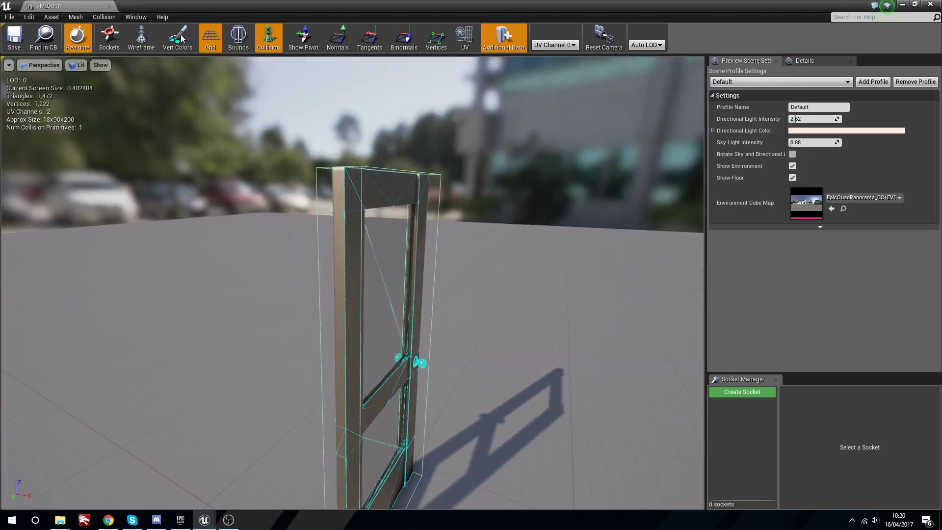
left_click(96, 17)
left_click(416, 3)
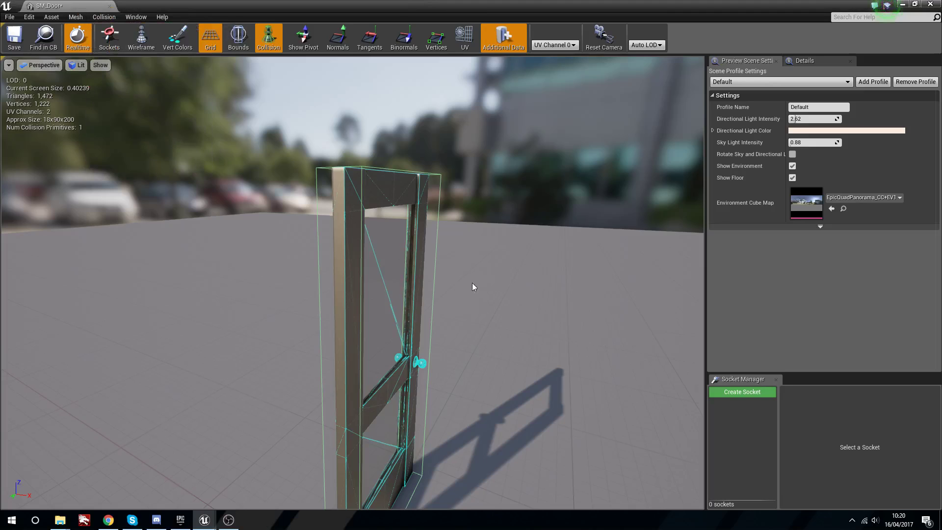
Examine how the box collision surrounds the door mesh and its handle from several sides.
left_click_drag(472, 282, 510, 270)
key("s")
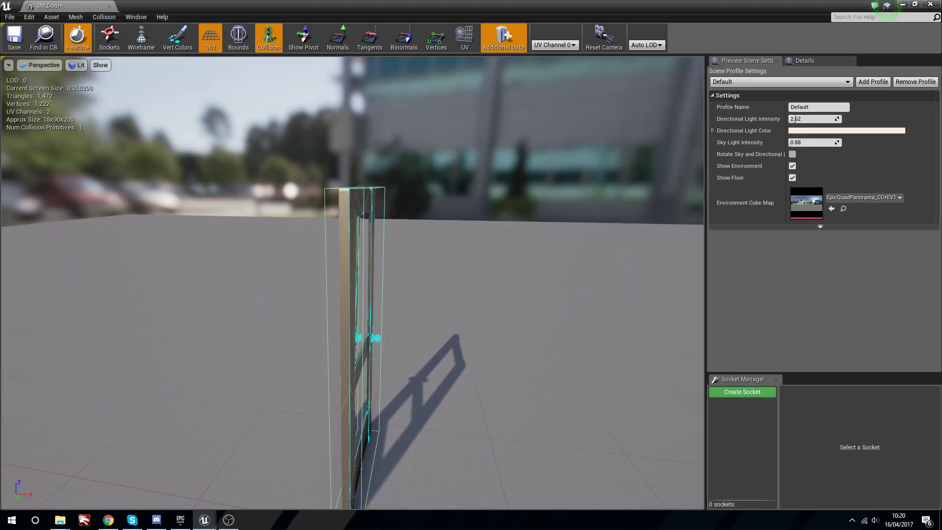
left_click_drag(432, 299, 460, 280)
key("w")
right_click_drag(345, 154, 257, 130)
key("d")
key("s")
key("a")
key("d")
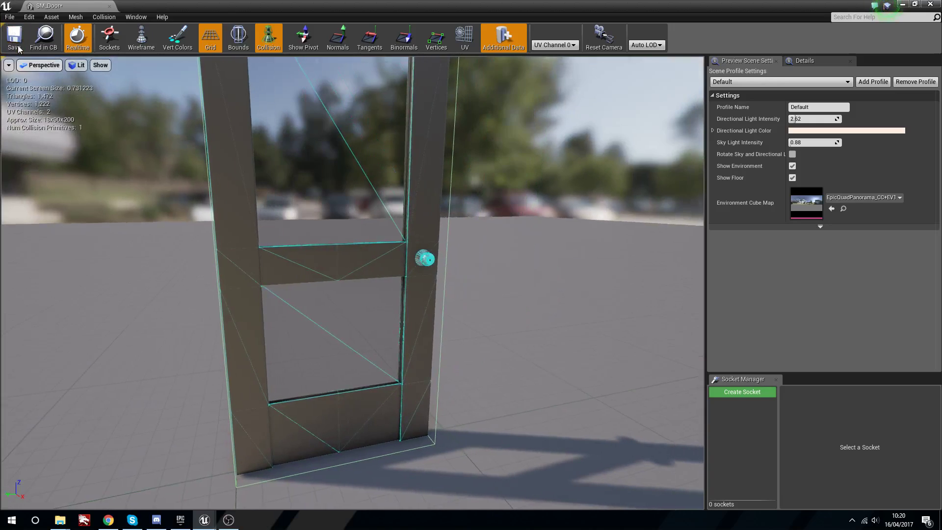
Save the SM_Door static mesh and close its editor.
left_click(16, 45)
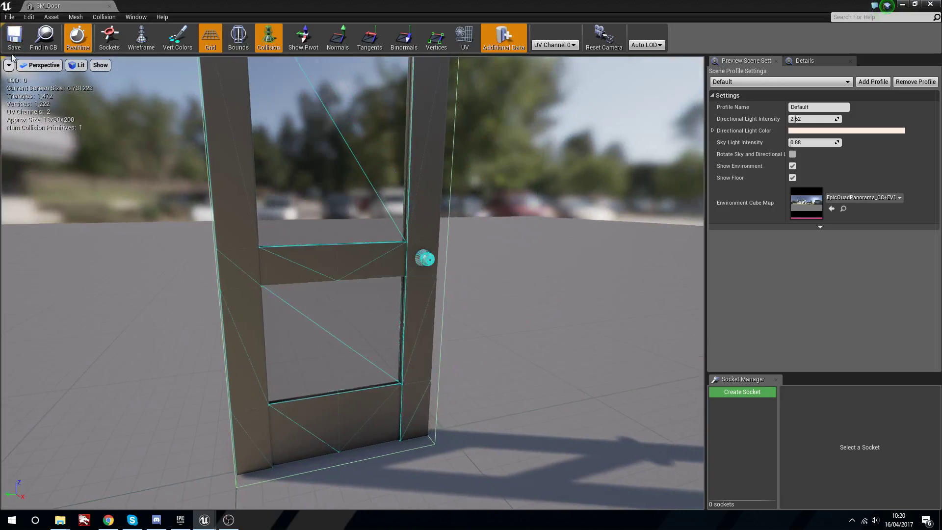
left_click(930, 4)
Enable Simulate Physics on the SM_Door actor, disable its mass override, set Angular Damping to 0 and clear all position and rotation locks.
right_click_drag(491, 211, 466, 220)
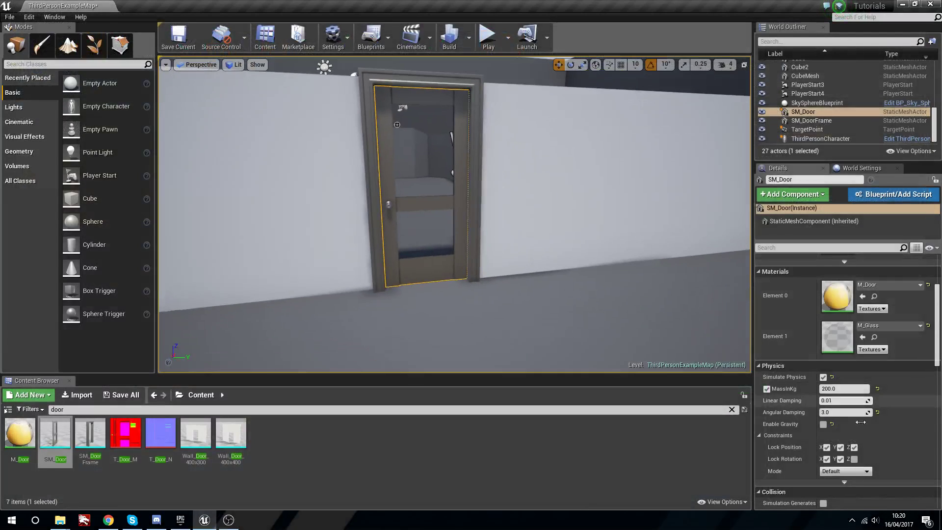
scroll(843, 337, "up", 3)
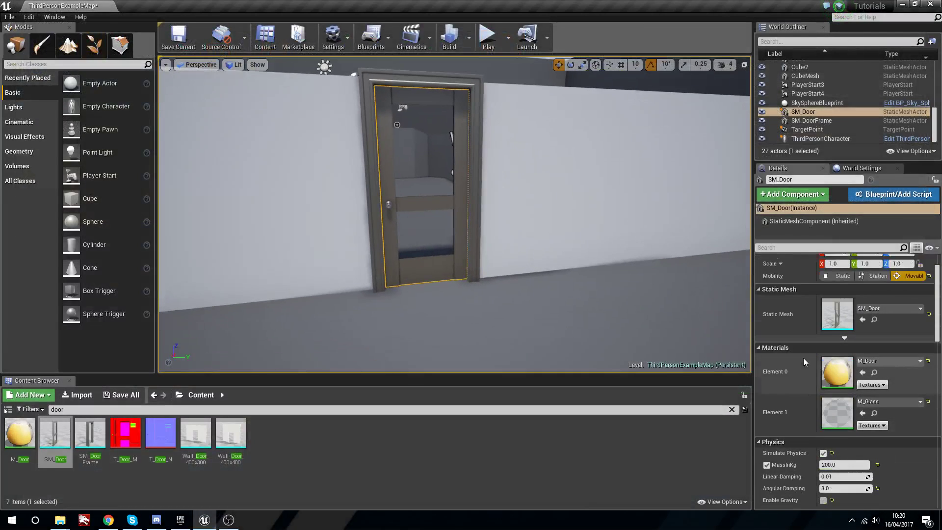
scroll(786, 334, "down", 3)
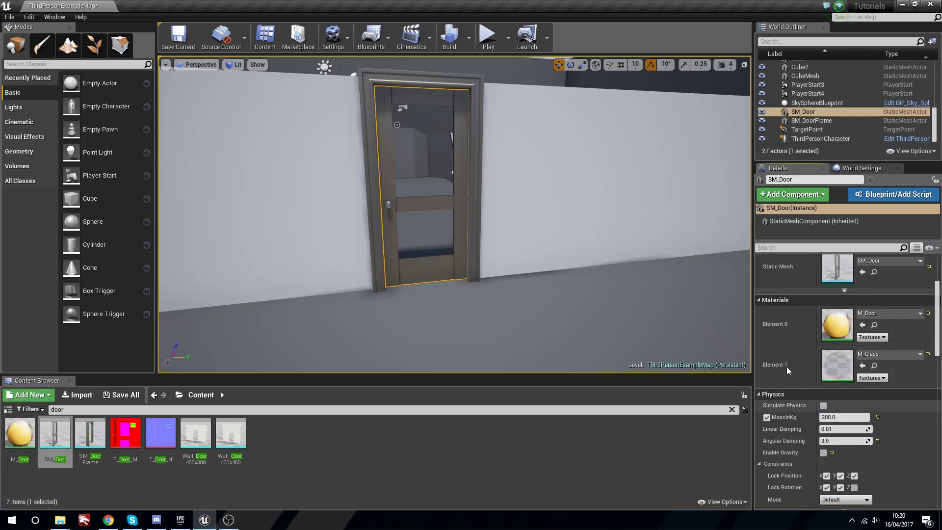
scroll(786, 366, "up", 3)
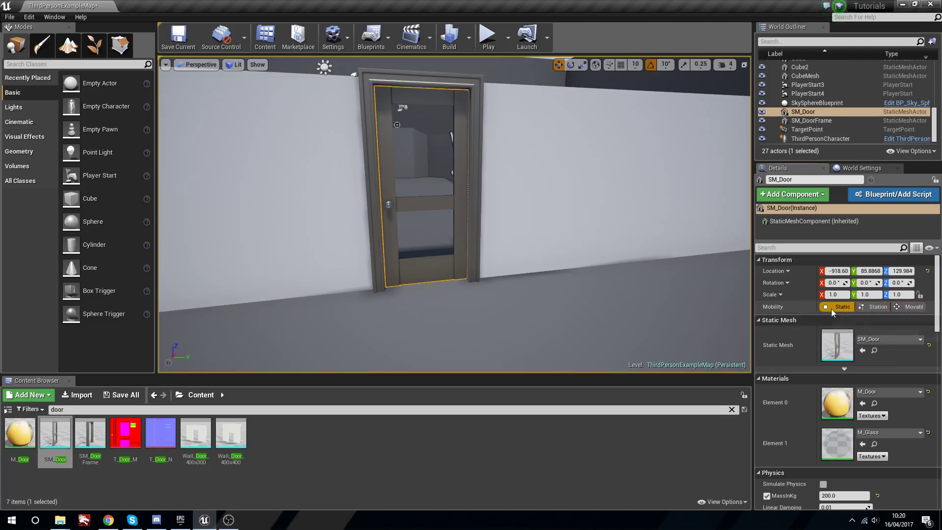
scroll(809, 383, "down", 3)
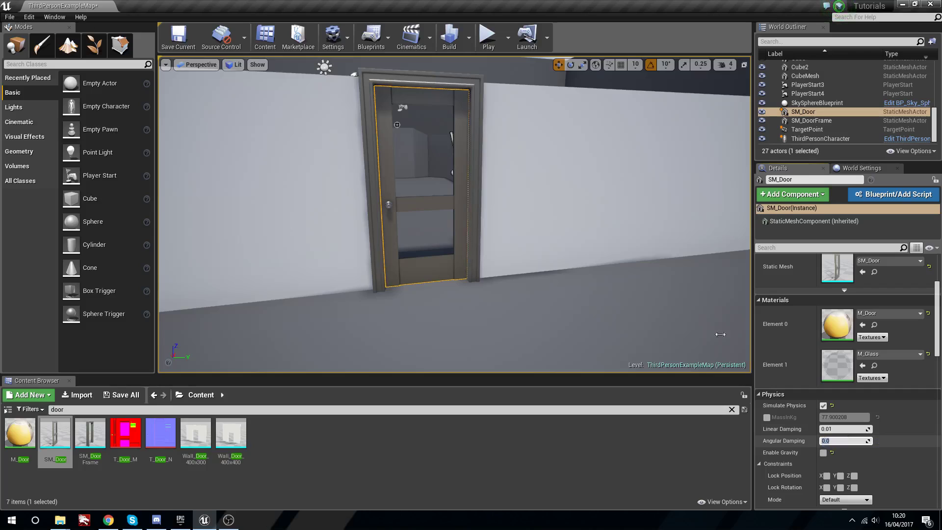
Play-test the unconstrained physics door by pushing the character against it inside its blocking frame, and end the session.
left_click(482, 45)
key("w")
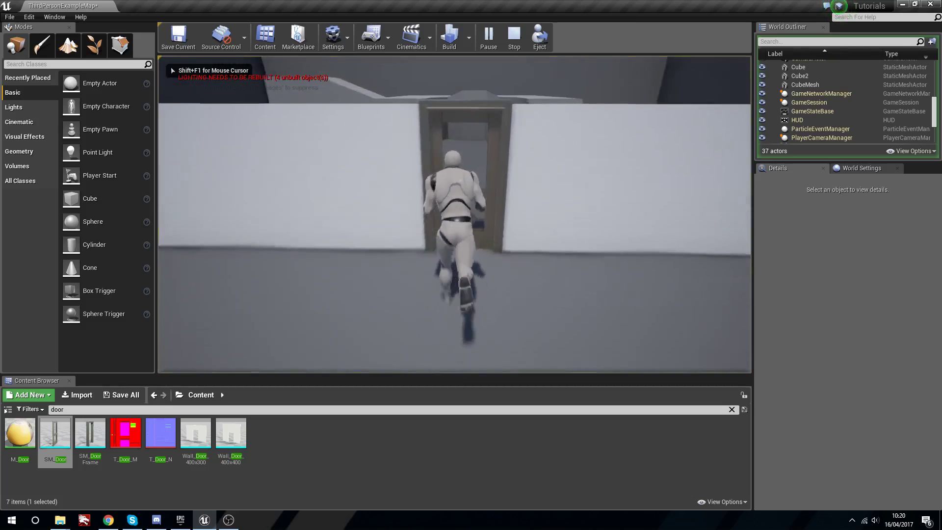
key("w")
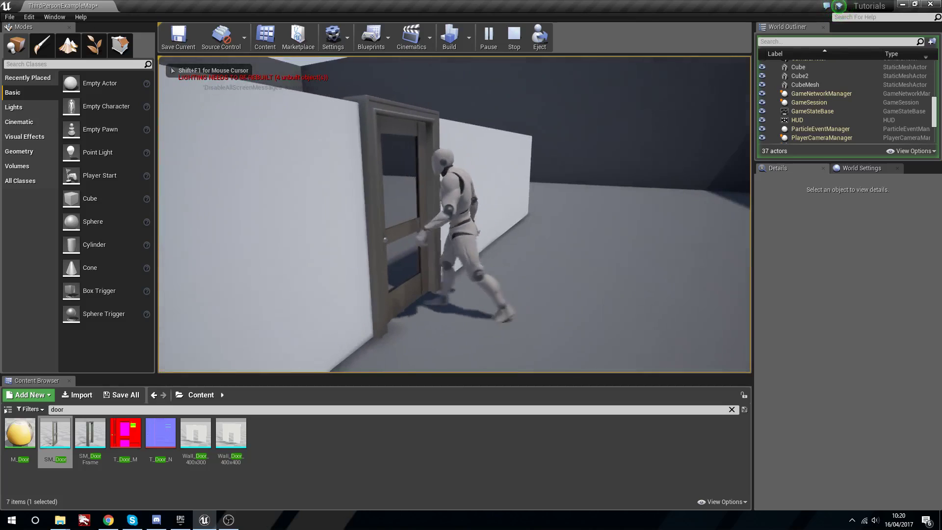
key("a")
key("d")
key("w")
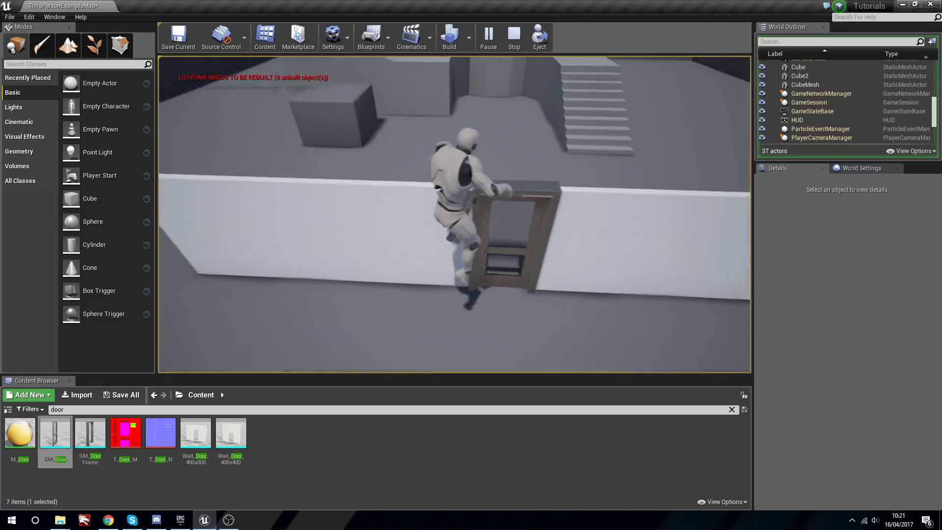
key("Escape")
Set the SM_DoorFrame actor's collision preset to Custom and its PhysicsBody response to Ignore.
key("f")
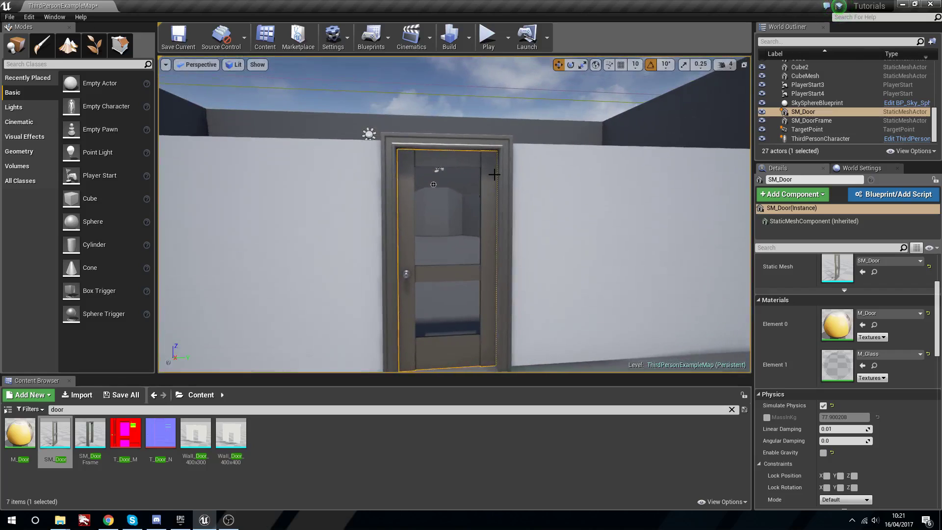
left_click(477, 145)
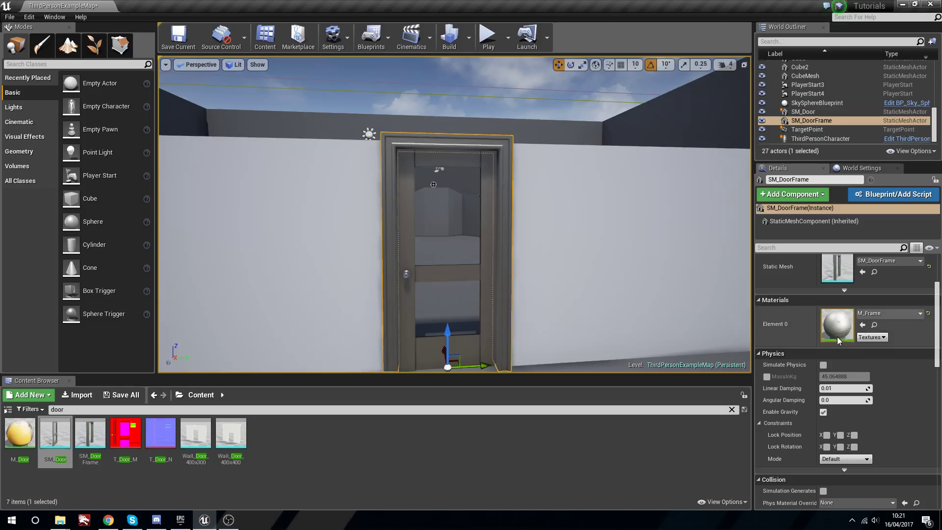
scroll(787, 340, "down", 5)
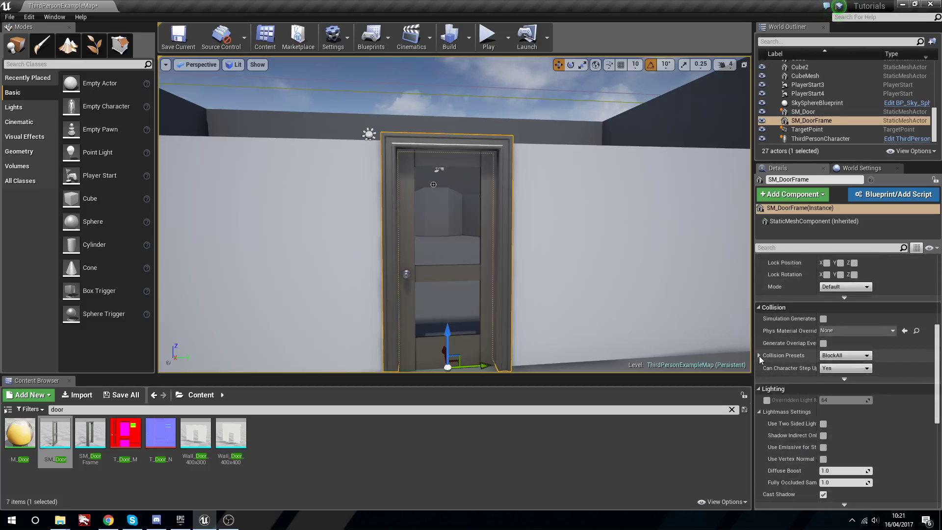
left_click(867, 356)
left_click(851, 371)
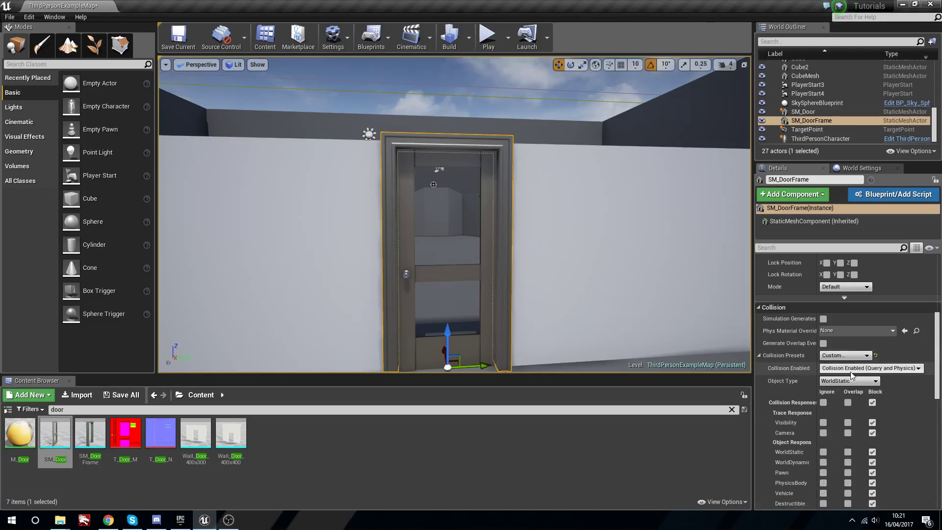
scroll(824, 387, "down", 3)
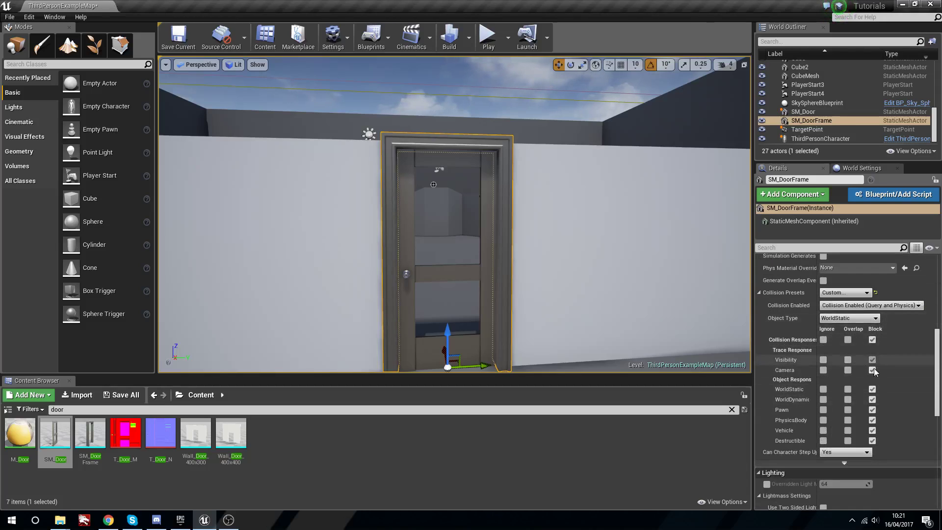
left_click(823, 420)
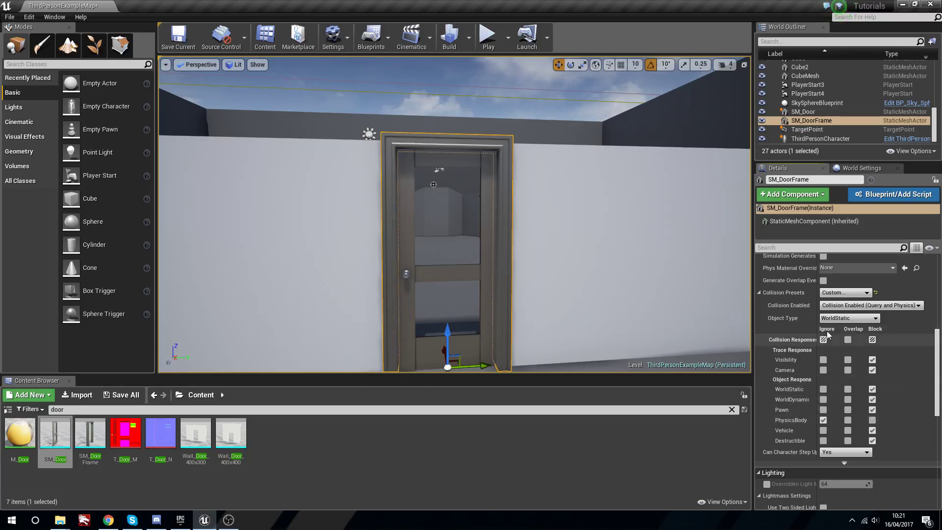
Play-test the door with the frame ignoring physics bodies, running and jumping the character around the doorway, and end the session.
left_click(488, 37)
key("w")
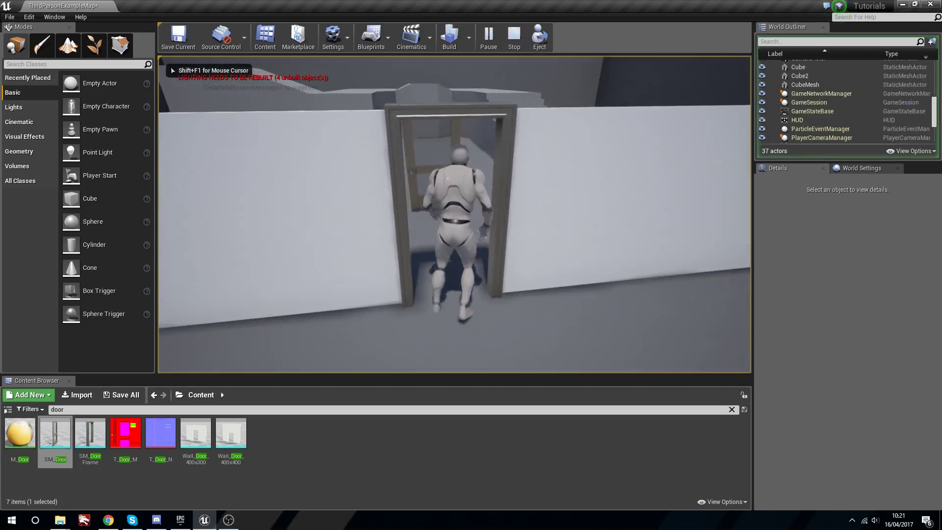
key("s")
key("w")
key("space")
key("d")
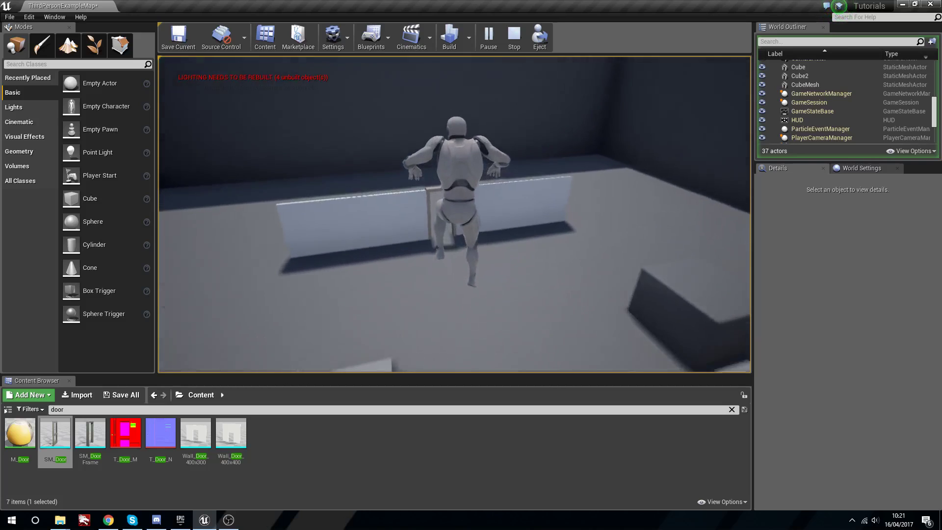
key("Escape")
Lock the SM_Door actor's position on the X, Y and Z axes in its physics constraints.
key("w")
right_click_drag(454, 214, 662, 187)
right_click_drag(476, 280, 473, 289)
key("s")
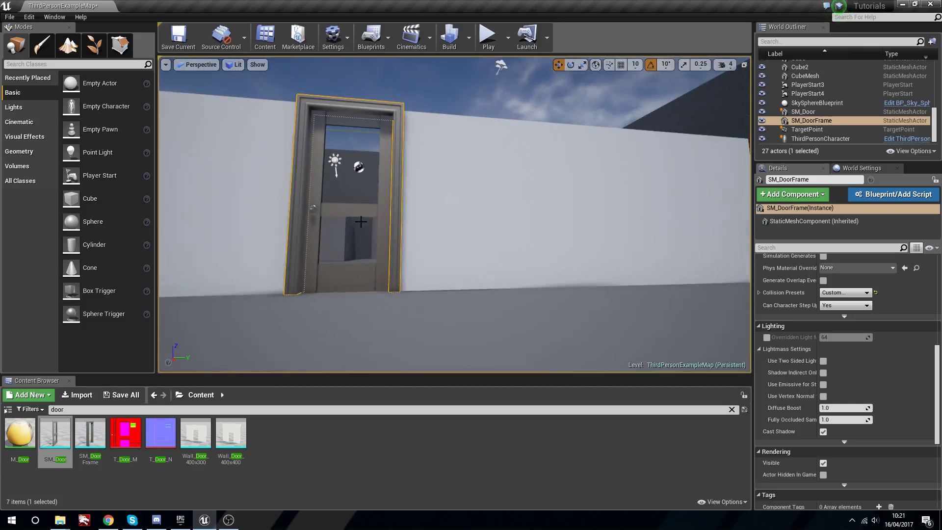
left_click(379, 270)
scroll(862, 261, "down", 4)
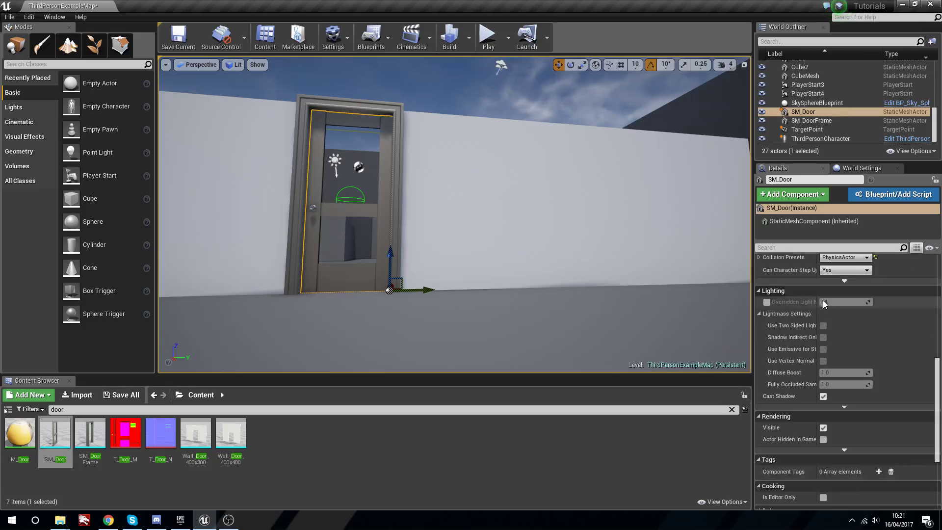
scroll(782, 351, "up", 5)
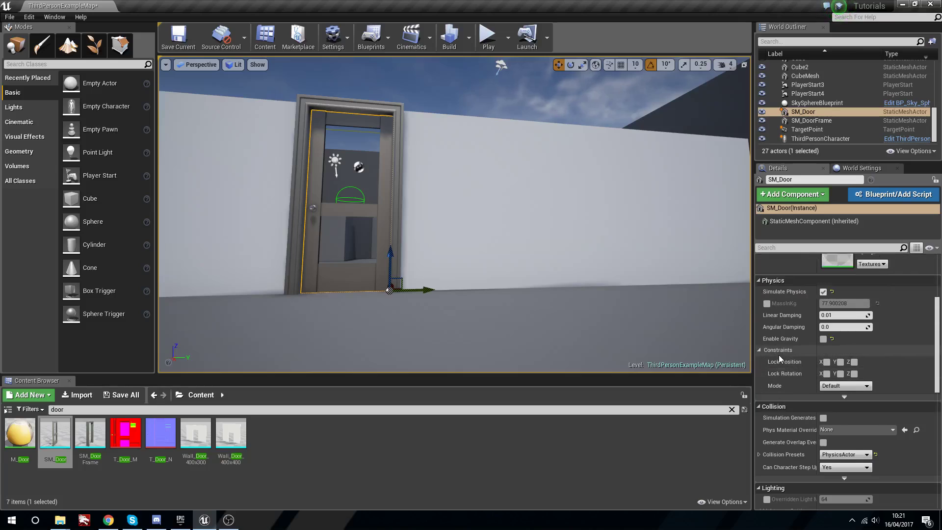
left_click(826, 362)
left_click(840, 362)
left_click(854, 362)
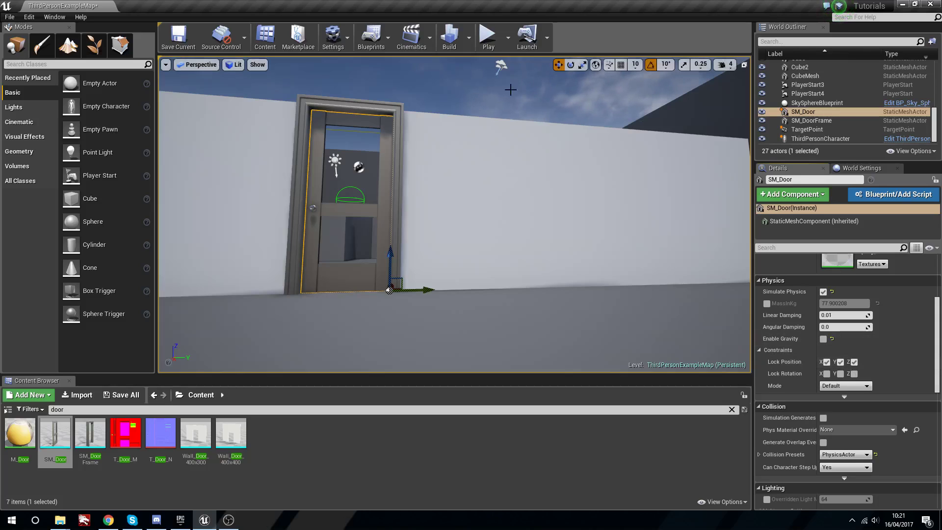
right_click_drag(486, 252, 374, 341)
scroll(775, 339, "down", 1)
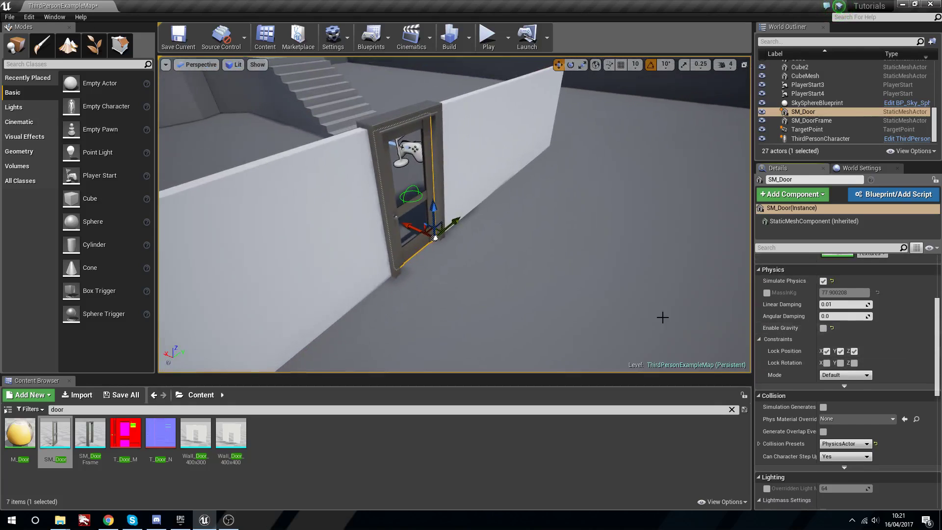
right_click_drag(663, 316, 664, 324)
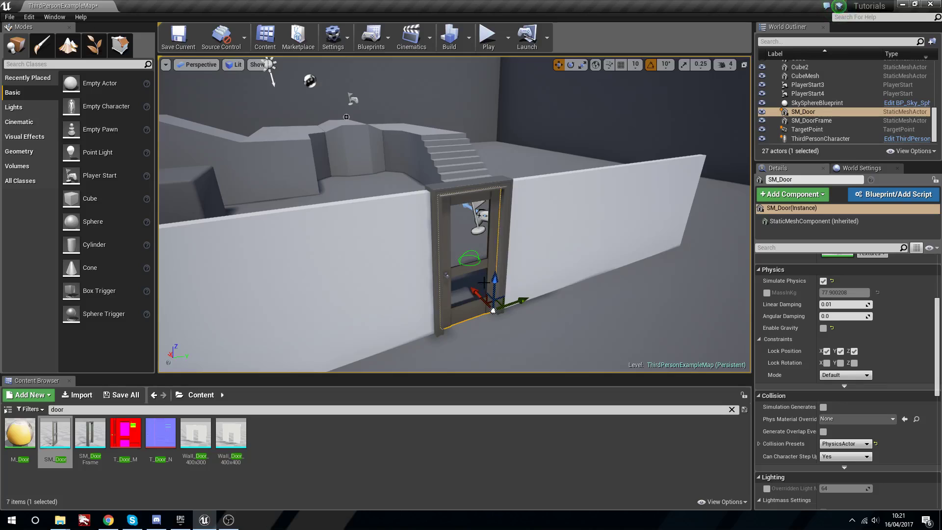
Undo the trial moves of the SM_Door actor in the level.
key("ctrl+z")
key("ctrl+z")
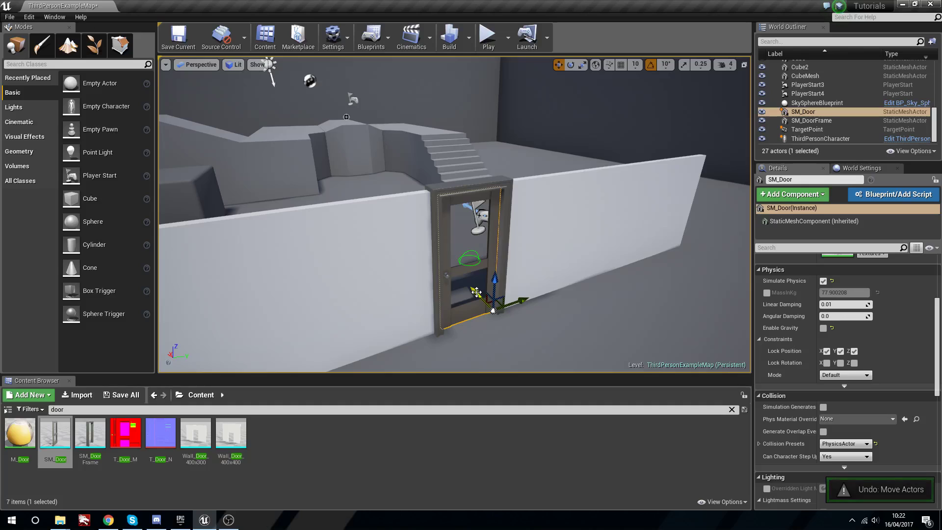
key("ctrl+z")
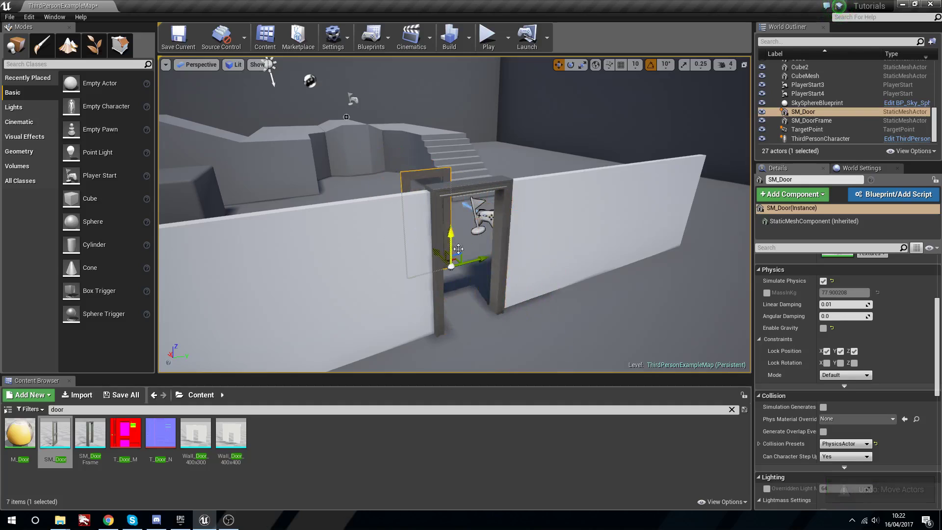
Play-test the position-locked door by running the character through the doorway from both sides, and end the session.
mouse_move(700, 268)
right_mouse_down()
mouse_move(785, 268)
mouse_move(687, 269)
right_mouse_up()
left_click(487, 35)
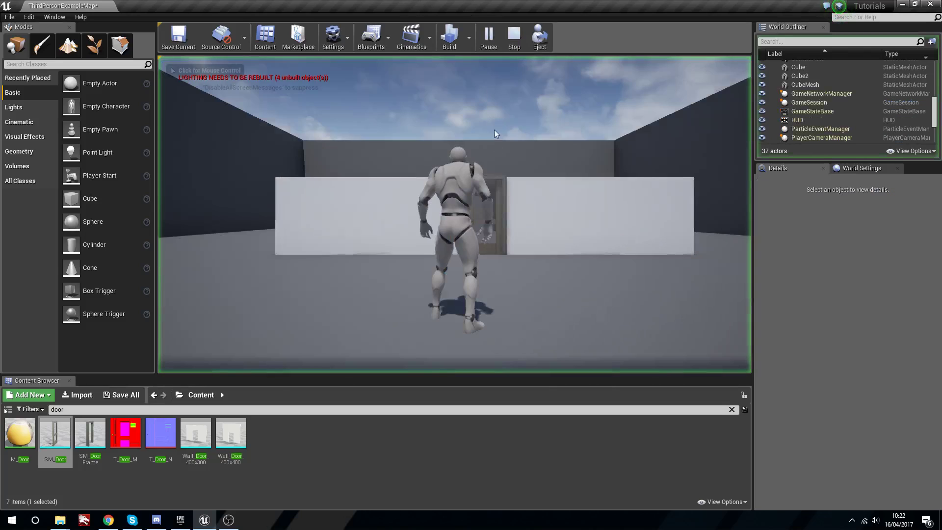
key("w")
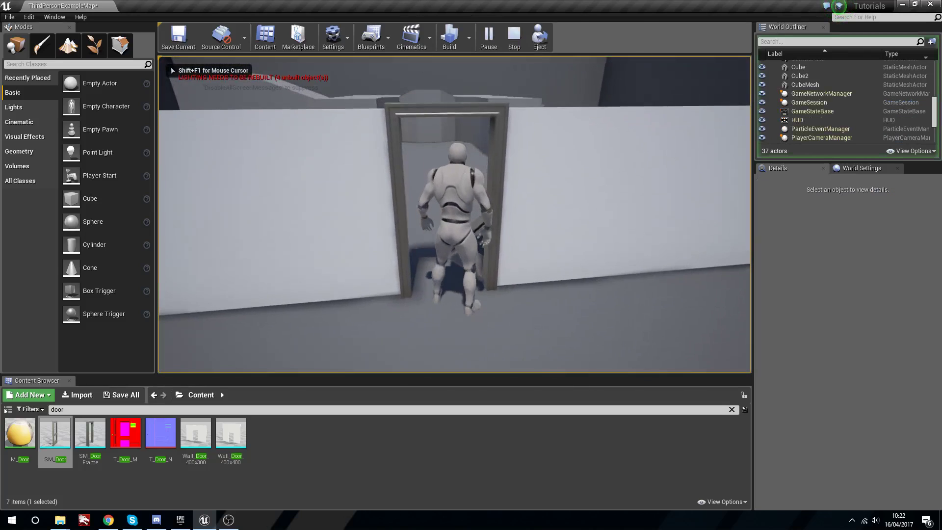
key("w")
key("w")
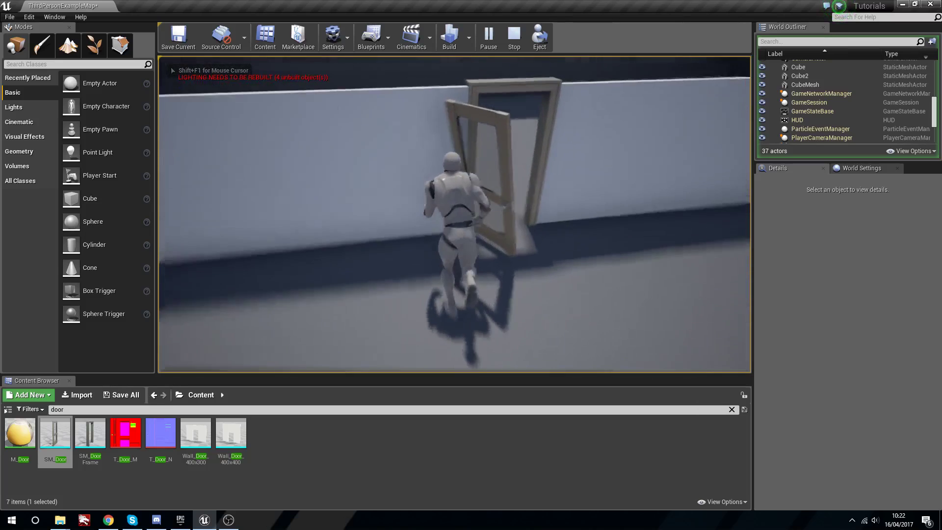
key("d")
key("w")
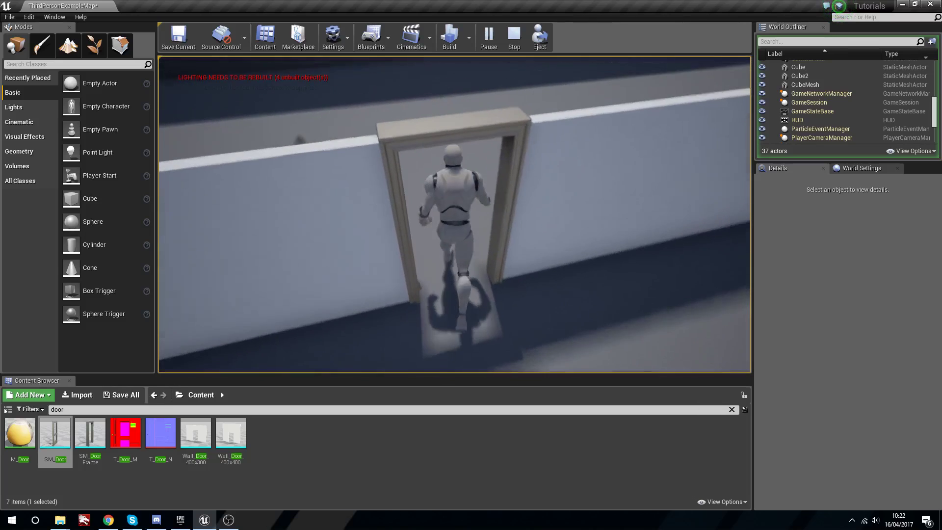
key("w")
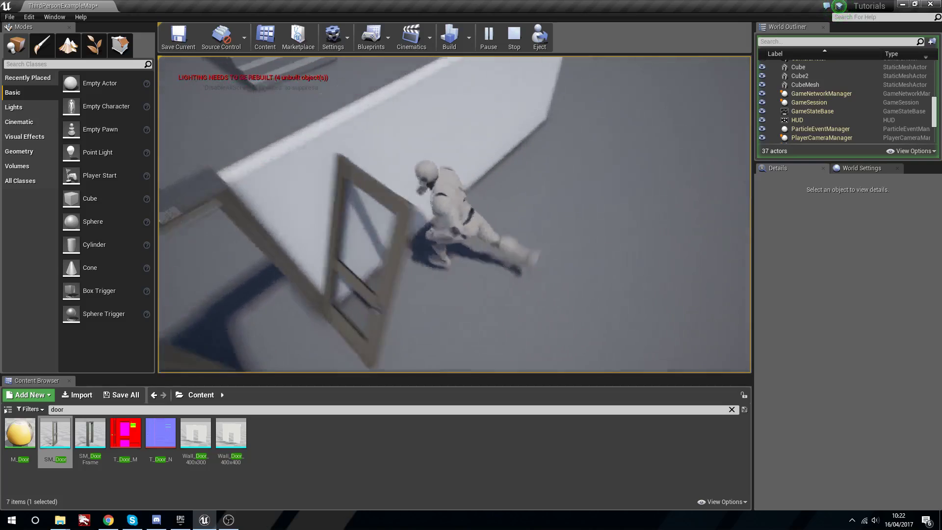
key("s")
key("Escape")
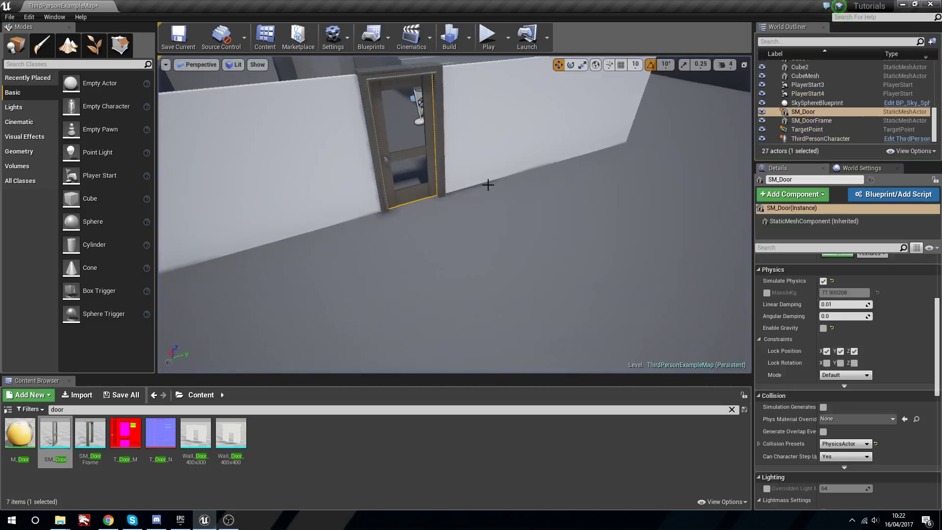
Lock the SM_Door actor's rotation on the X and Y axes in its physics constraints.
scroll(401, 196, "up", 8)
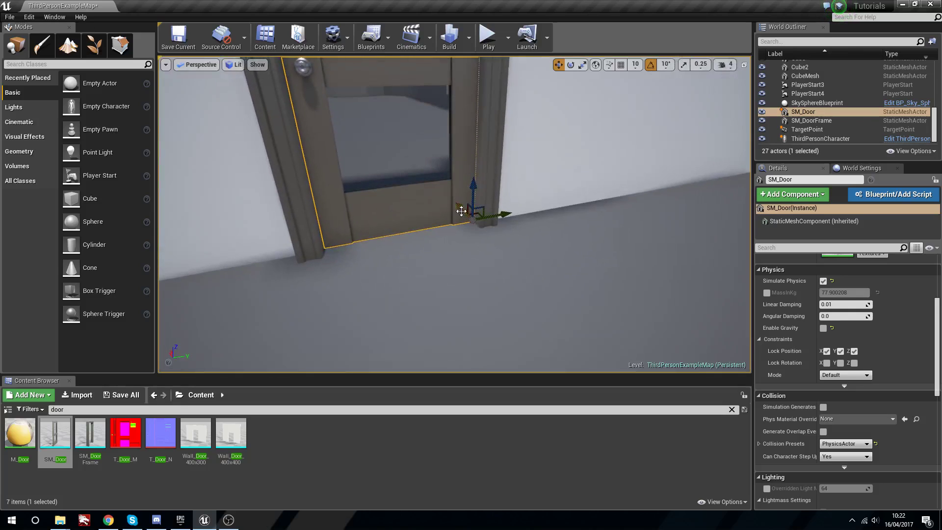
key("s")
mouse_move(513, 253)
right_mouse_down()
mouse_move(510, 221)
mouse_move(518, 241)
right_mouse_up()
key("w")
key("s")
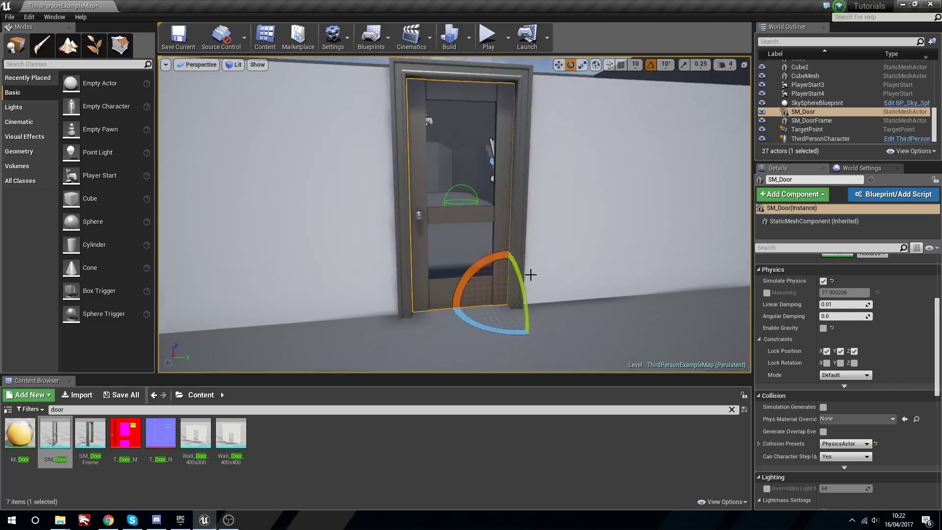
key("w")
right_click_drag(426, 221, 456, 243)
key("s")
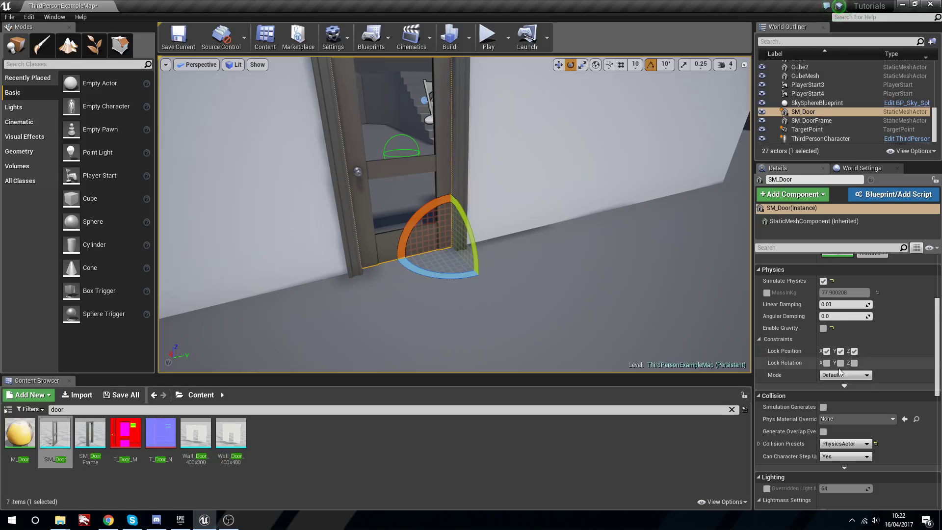
left_click(826, 364)
left_click(840, 364)
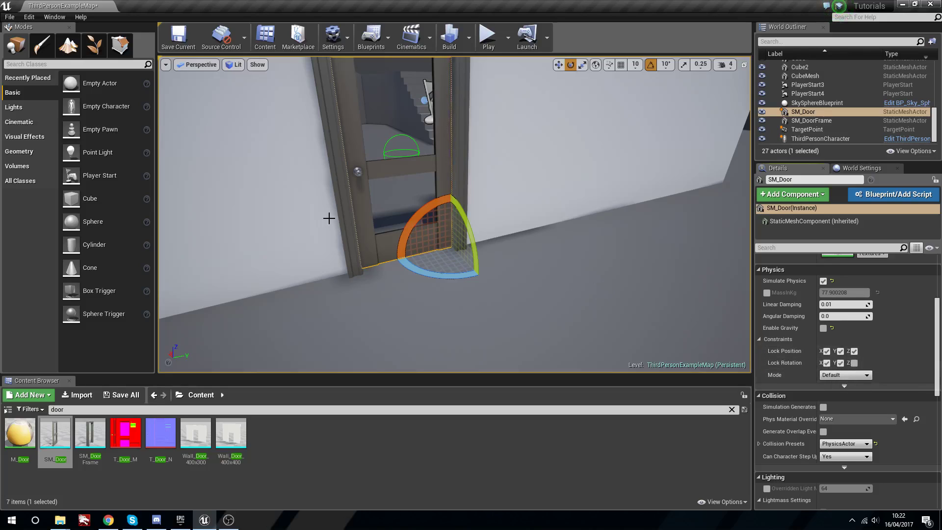
Try rotating the door about its vertical Z axis to 90 degrees and back, and undo the rotation.
left_click_drag(437, 279, 417, 280)
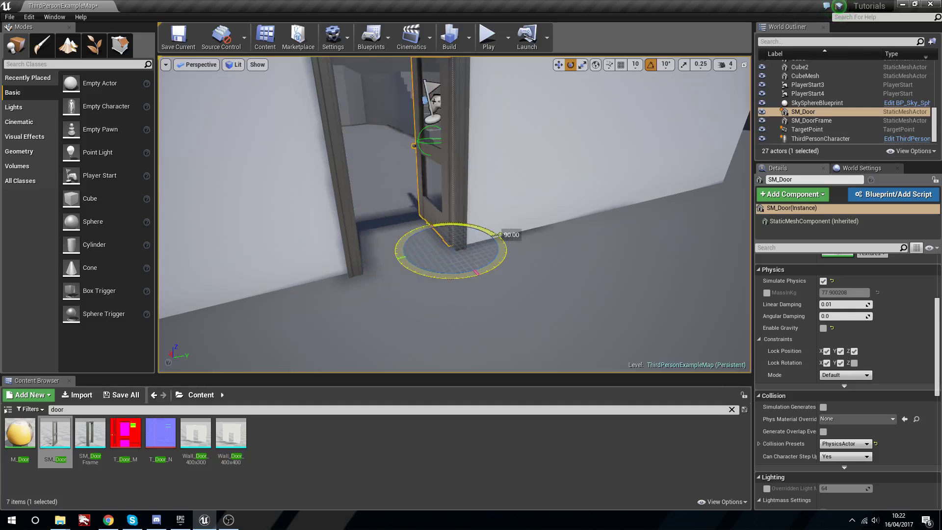
left_click_drag(498, 235, 506, 285)
key("ctrl+z")
Play-test the door with X and Y rotation locked by running back and forth through the doorway, and end the session.
left_click(487, 36)
key("w")
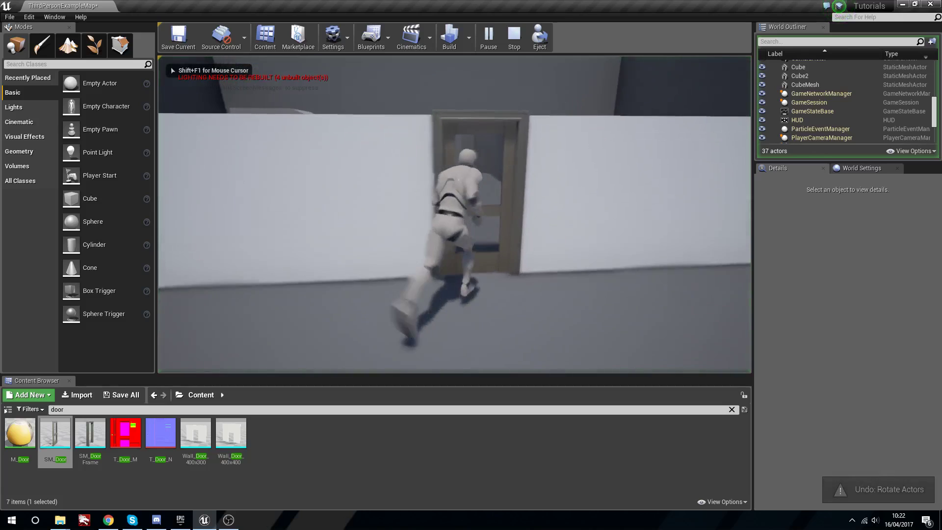
key("s")
key("w")
key("s")
key("w")
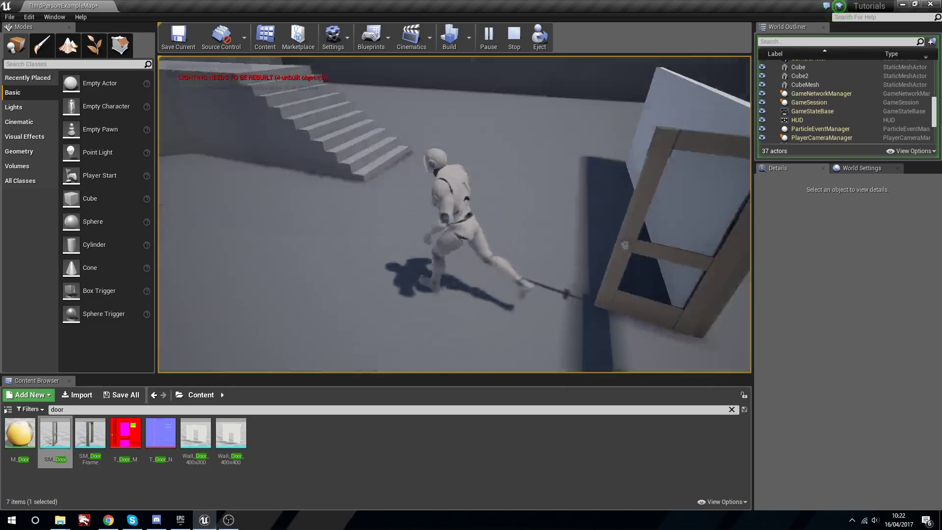
key("w")
key("s")
key("w")
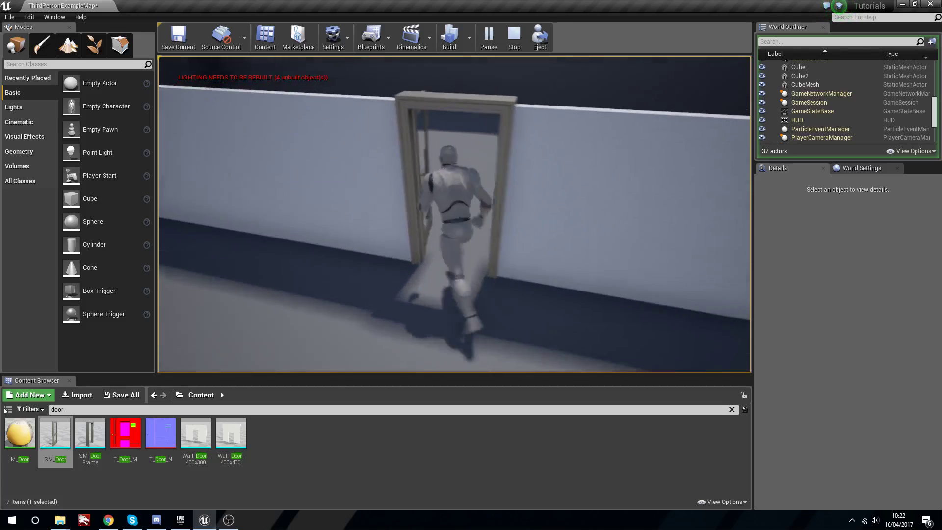
key("s")
key("w")
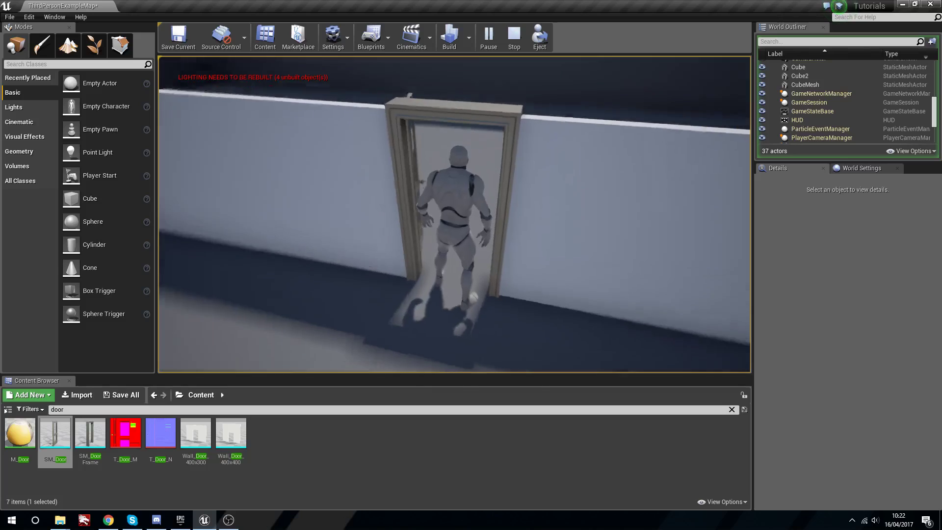
key("s")
key("w")
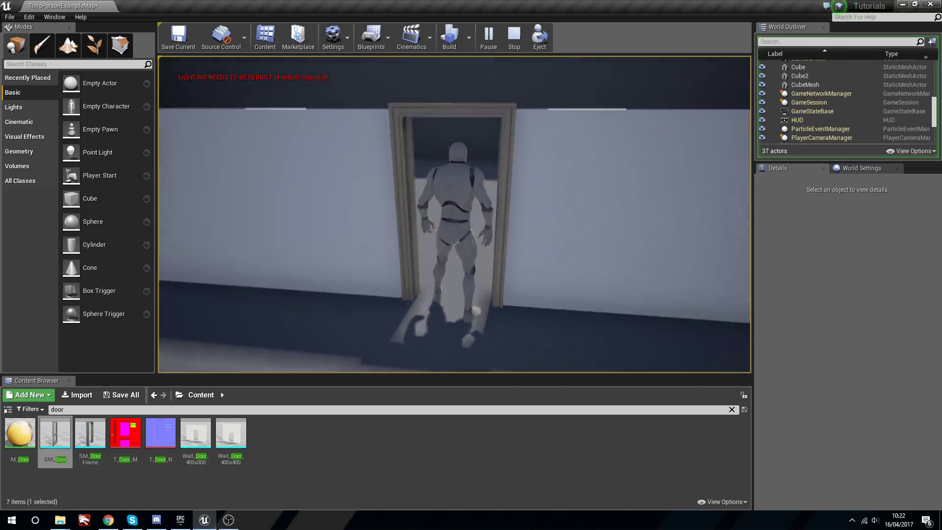
key("s")
key("Escape")
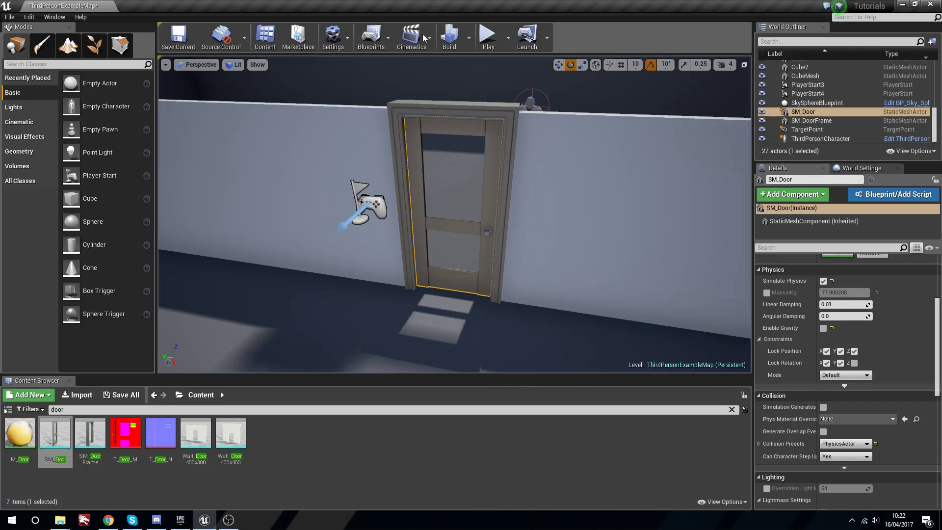
Open the SM_Door mesh, display its collision, and shrink the collision box along X to match the door panel's thickness.
double_click(55, 433)
left_click_drag(451, 263, 440, 263)
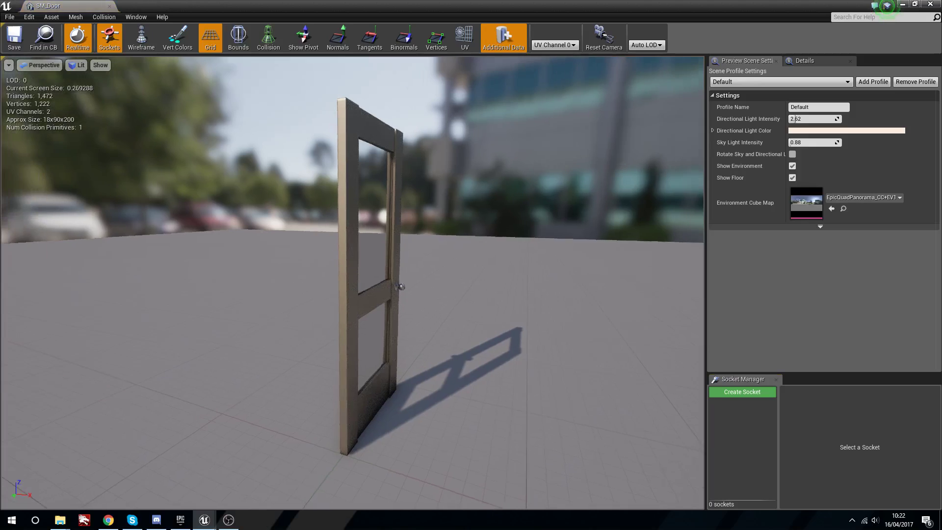
left_click(268, 47)
left_click_drag(425, 197, 454, 157)
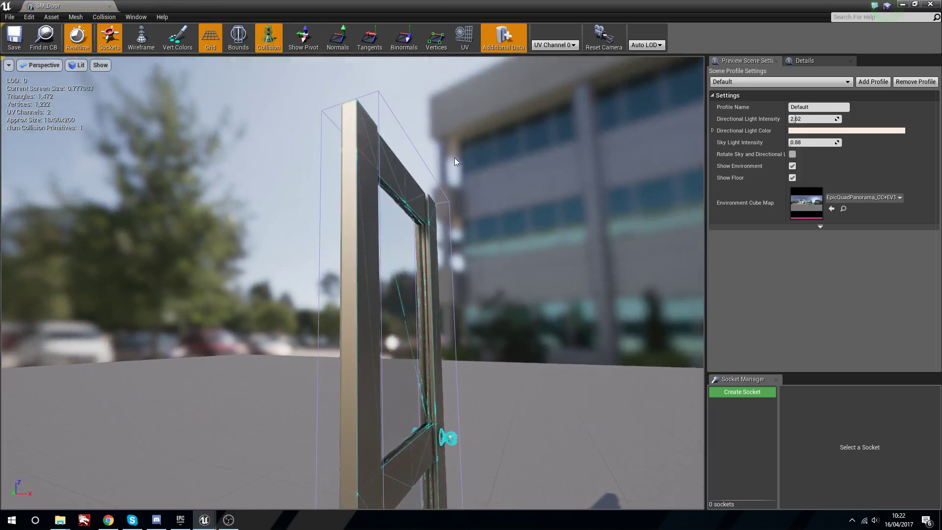
left_click(378, 93)
right_click_drag(380, 93, 373, 148)
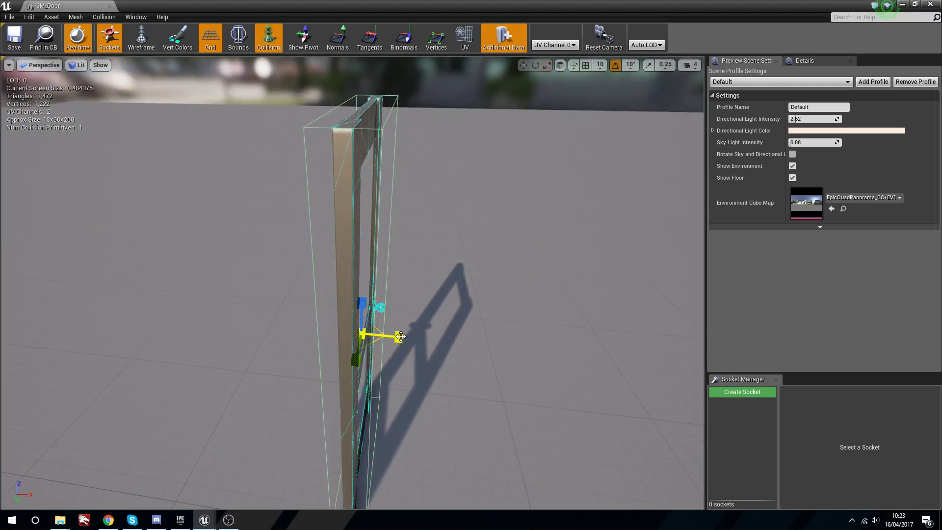
mouse_move(398, 337)
left_mouse_down()
mouse_move(442, 339)
mouse_move(401, 337)
left_mouse_up()
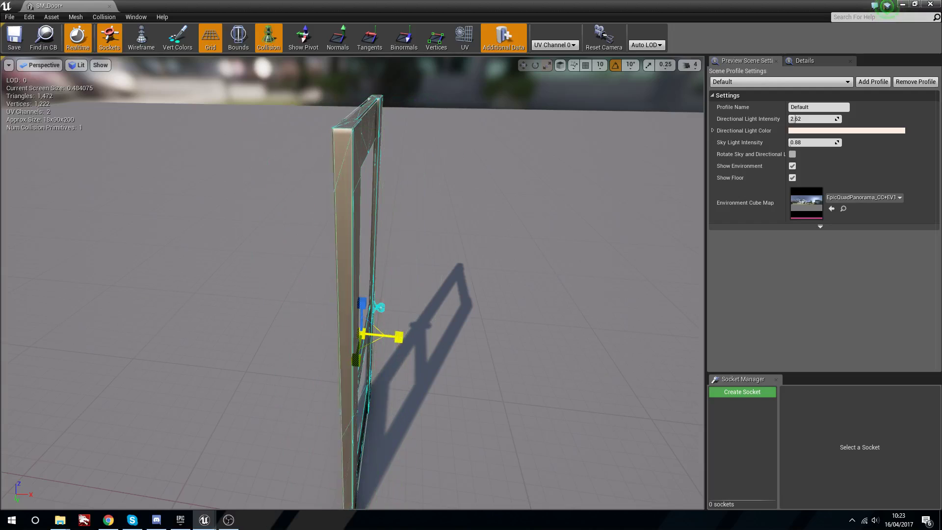
Scale the collision box's width and height down slightly inside the door's outline, and save and close the SM_Door mesh.
right_click_drag(392, 332, 221, 334)
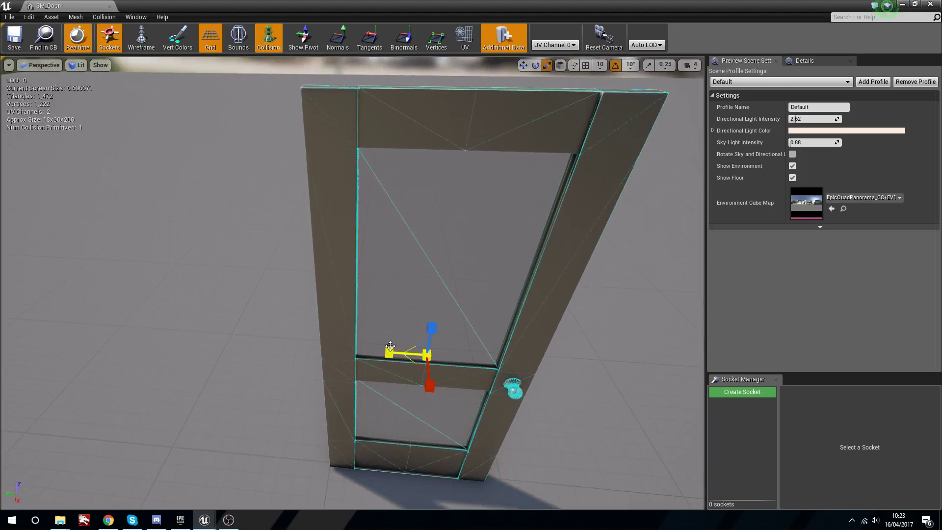
left_click_drag(389, 352, 378, 352)
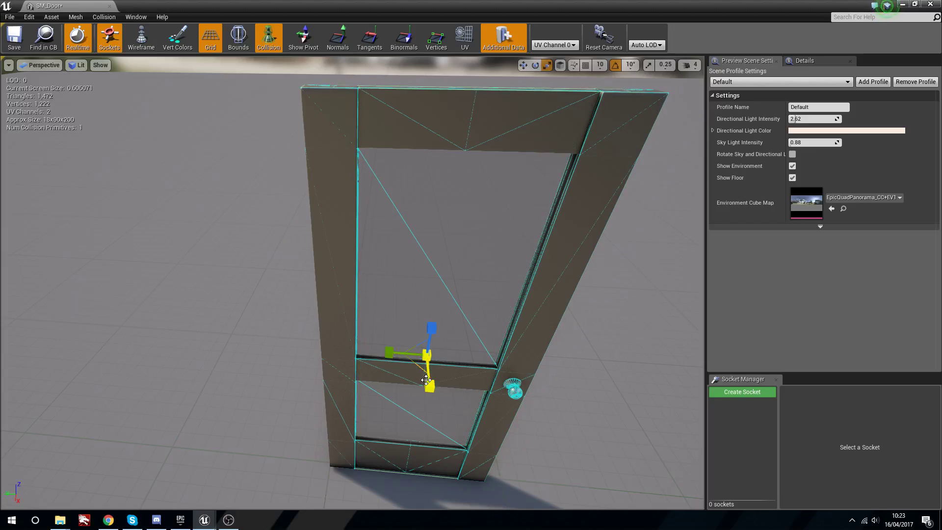
right_click_drag(406, 327, 408, 321)
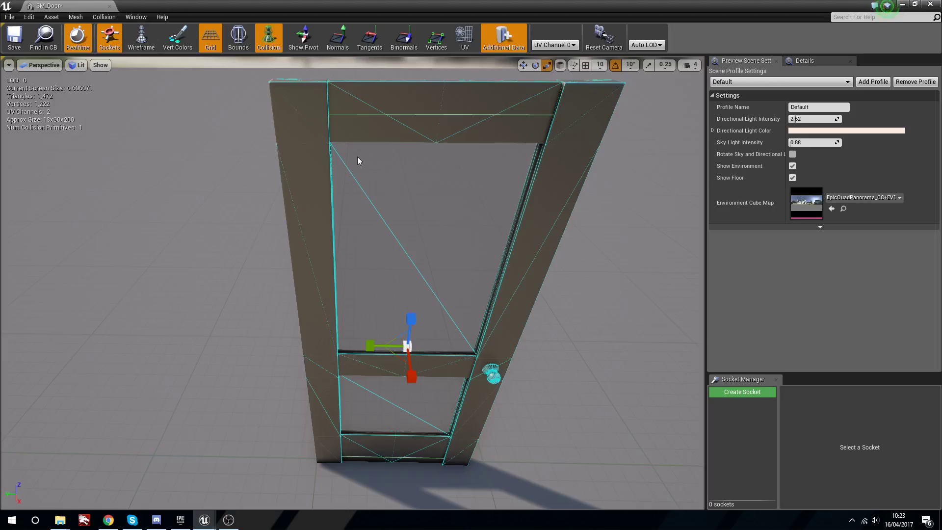
left_click(6, 49)
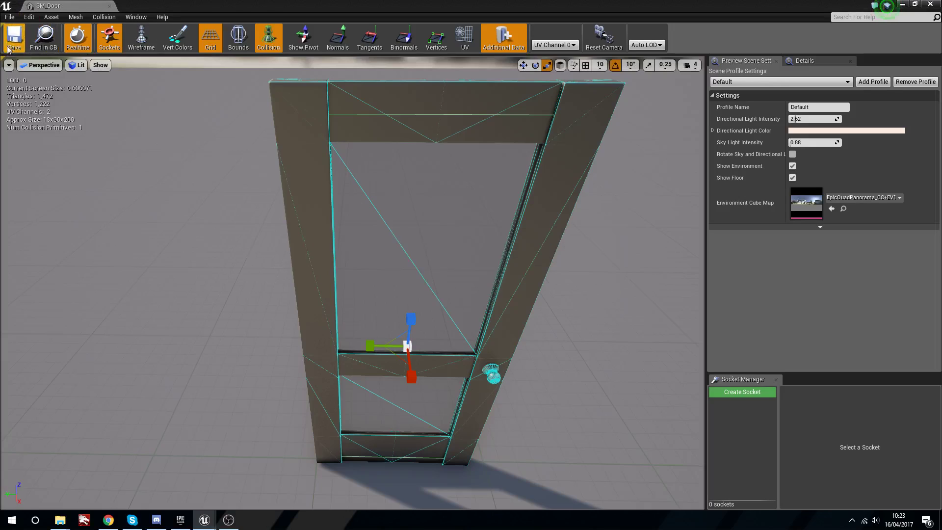
left_click(931, 4)
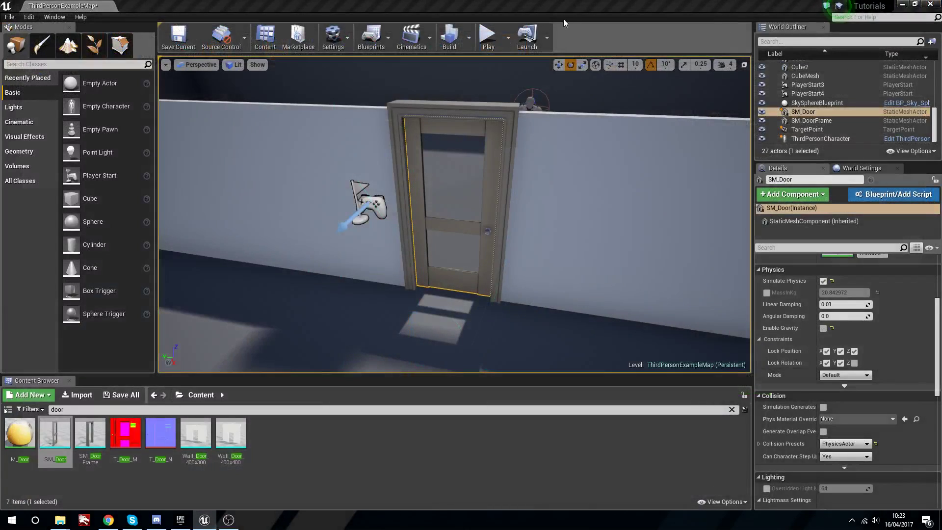
Play-test the door with its reduced collision box by running back and forth through the doorway, and end the session.
left_click(487, 40)
key("w")
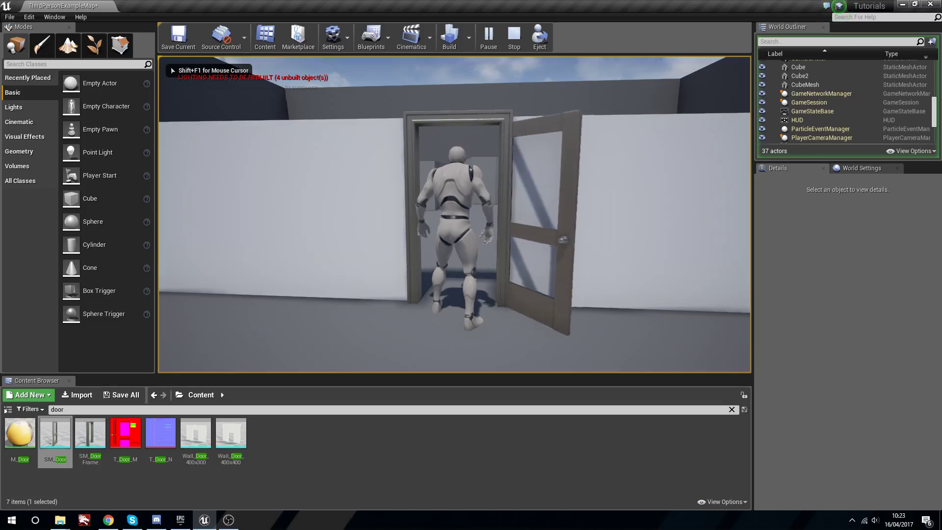
key("s")
key("d")
key("a")
key("s")
key("d")
key("w")
key("a")
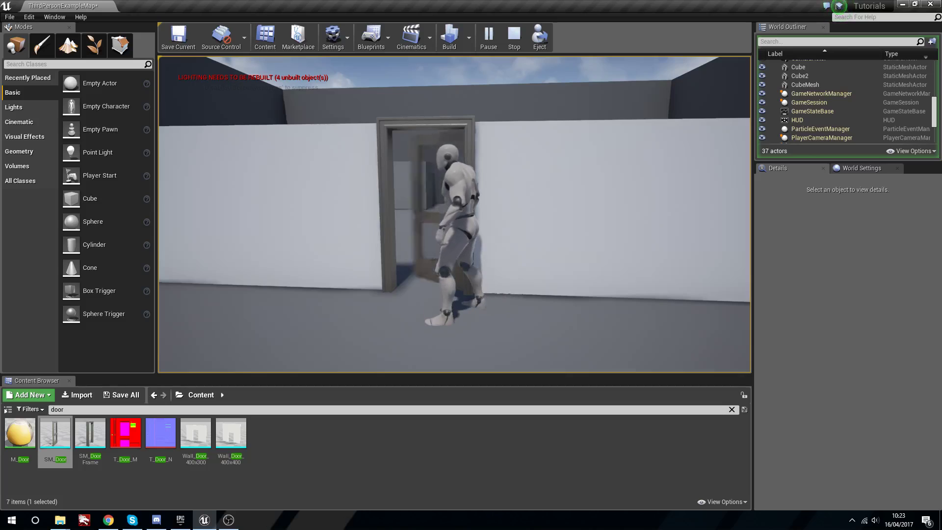
key("w")
key("w")
key("s")
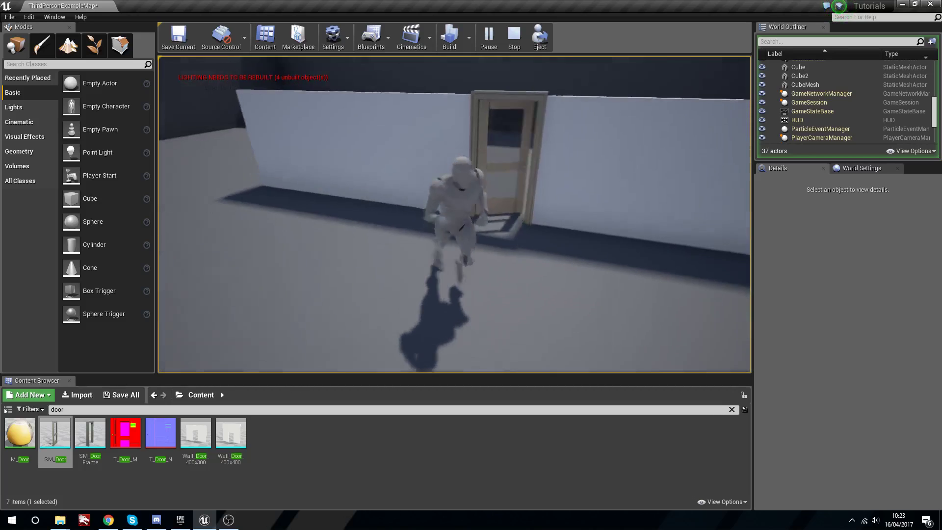
key("w")
key("d")
key("a")
key("w")
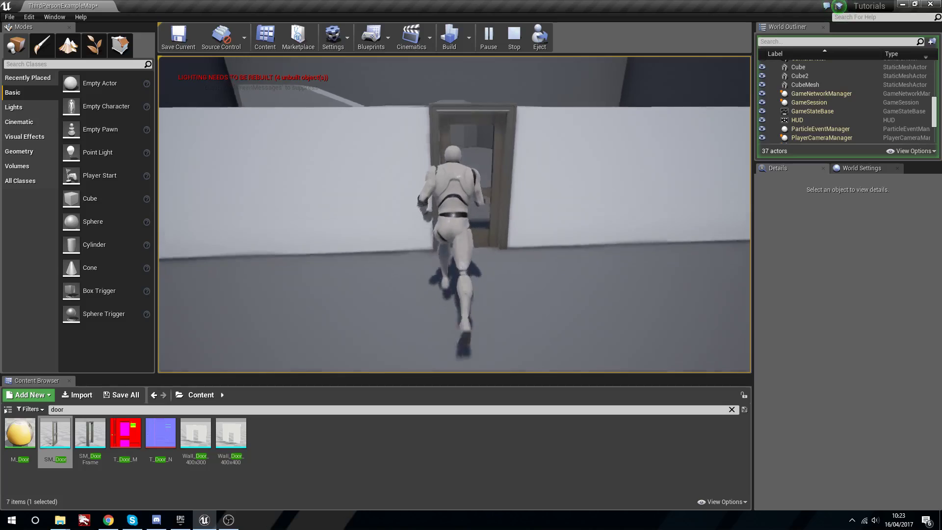
key("s")
key("w")
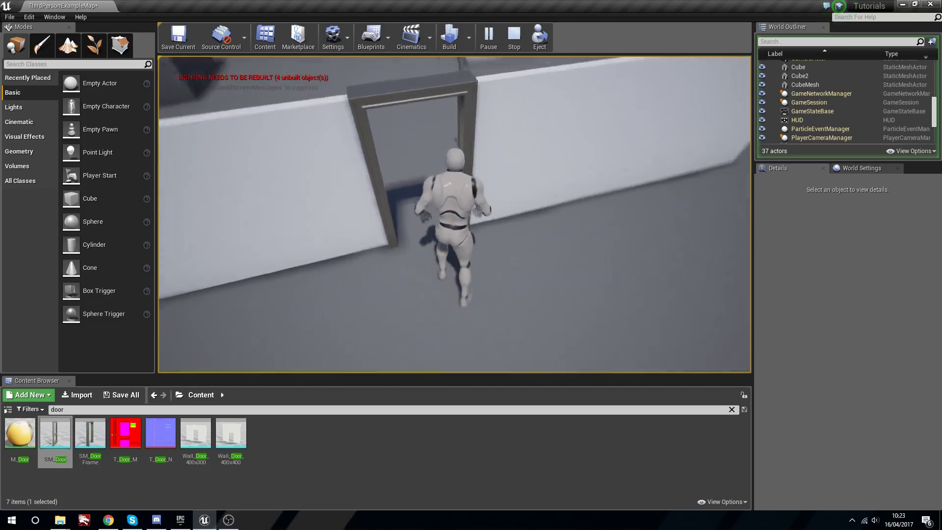
key("w")
key("s")
key("w")
key("s")
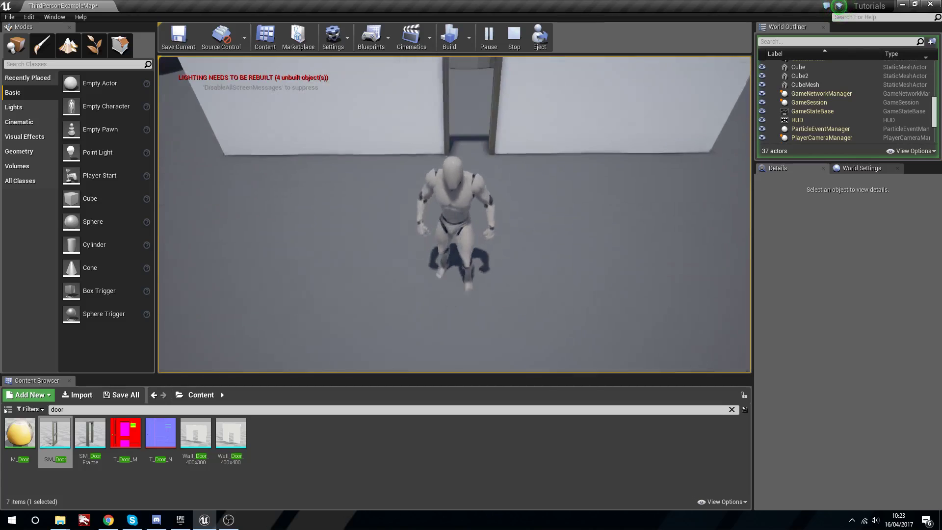
key("w")
key("s")
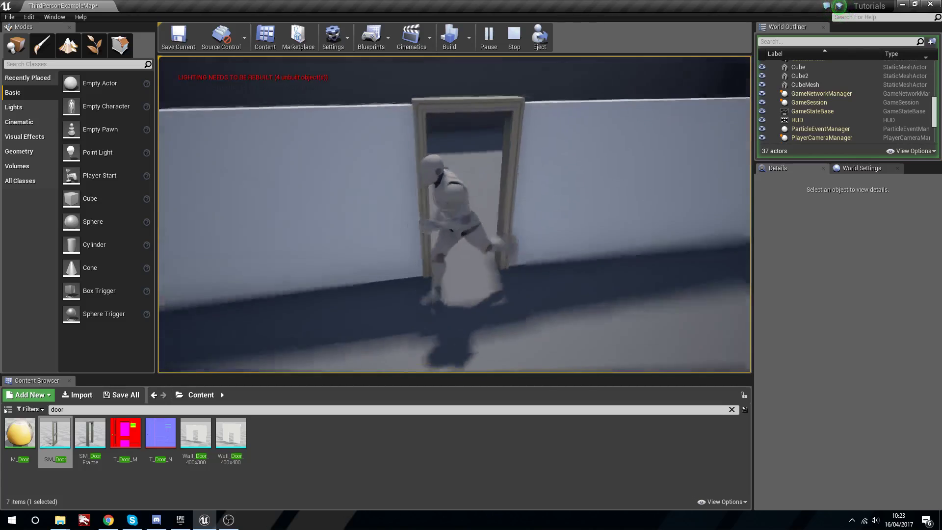
key("Escape")
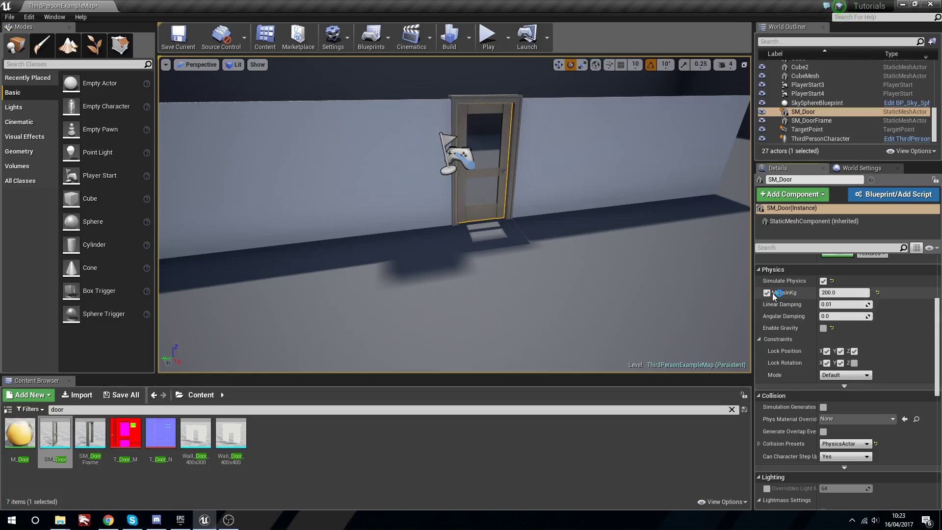
Play-test the door with a mass of 200 kg by pushing it open from both sides, and end the session.
left_click(487, 40)
key("w")
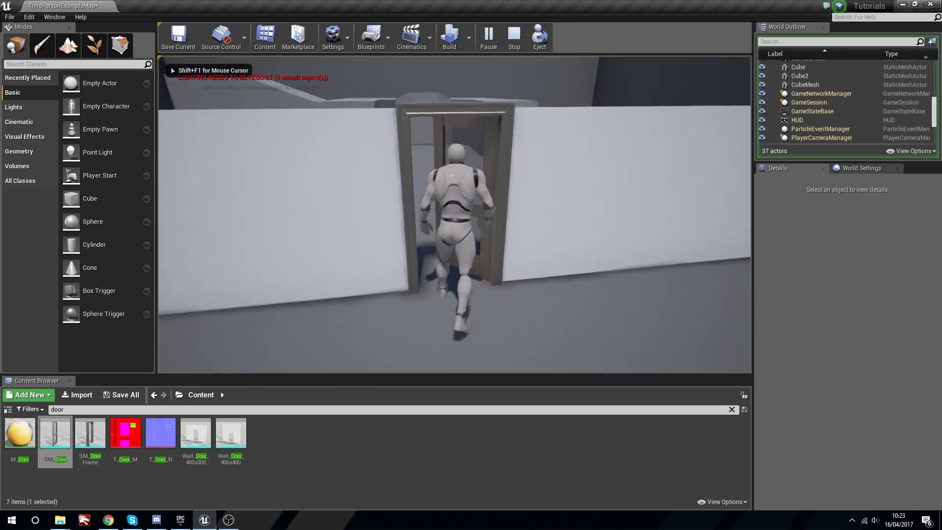
key("w")
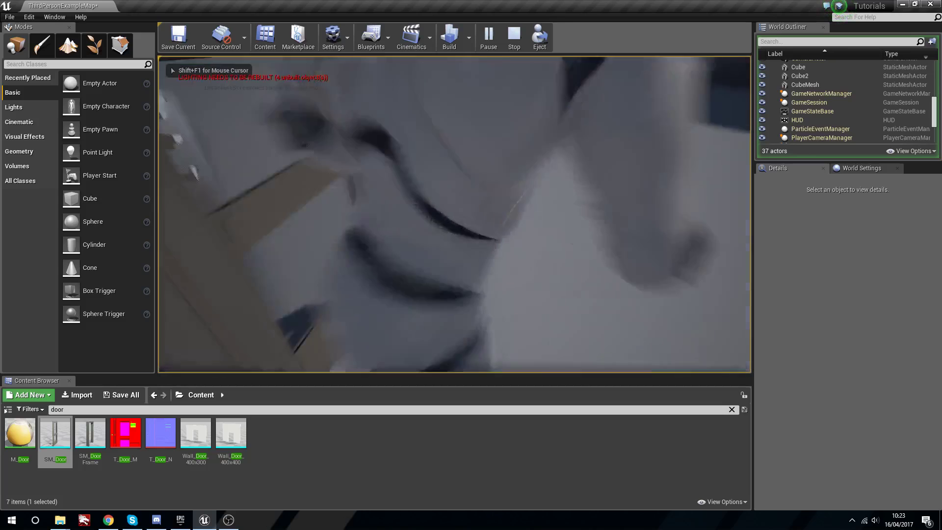
key("w")
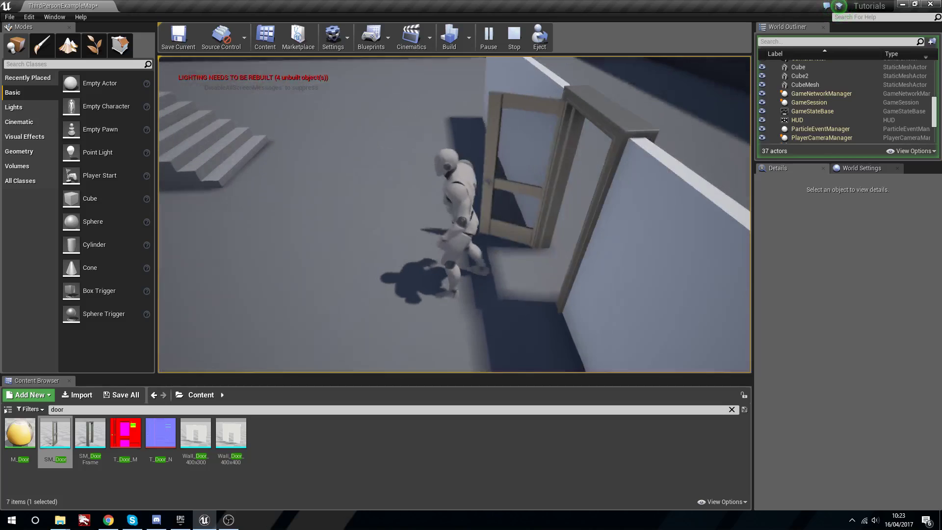
key("w")
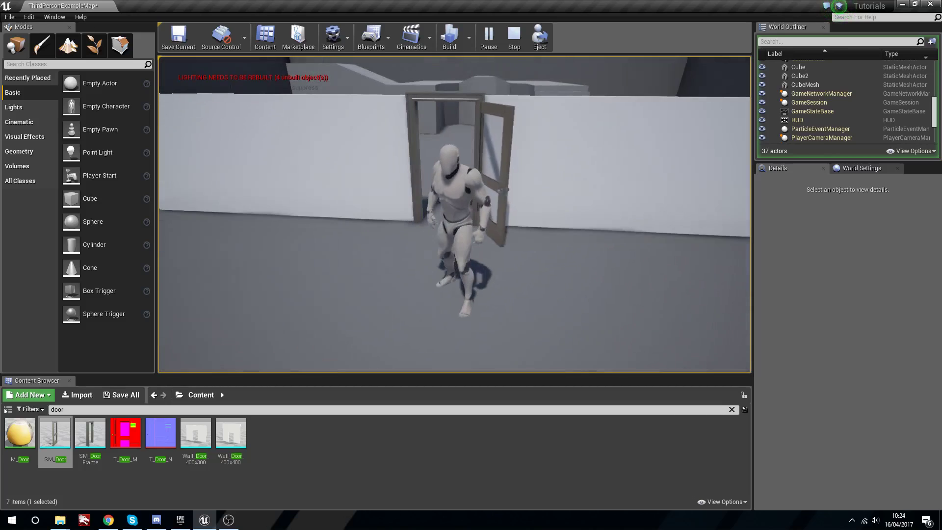
key("w")
key("d")
key("a")
key("w")
key("Escape")
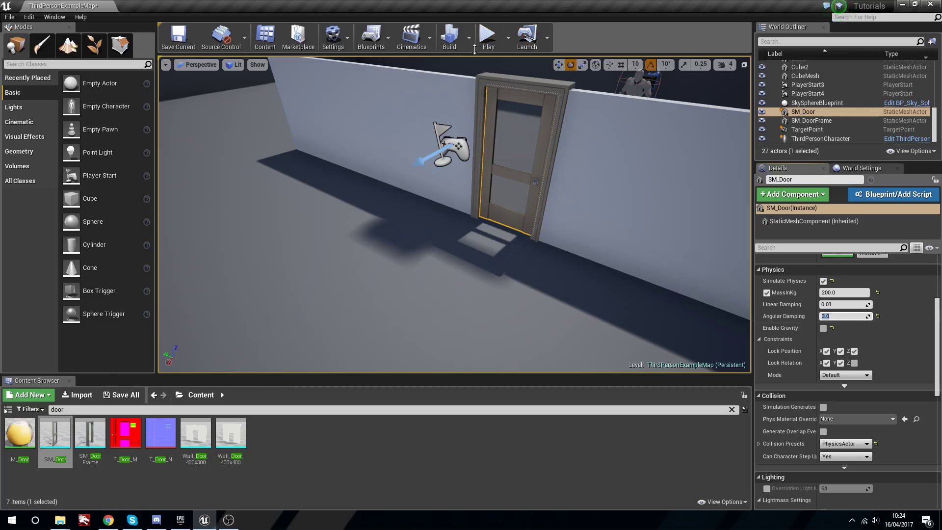
Play-test the door's swing with Angular Damping at 3.0 by running through the doorway, and end the session.
left_click(488, 36)
key("w")
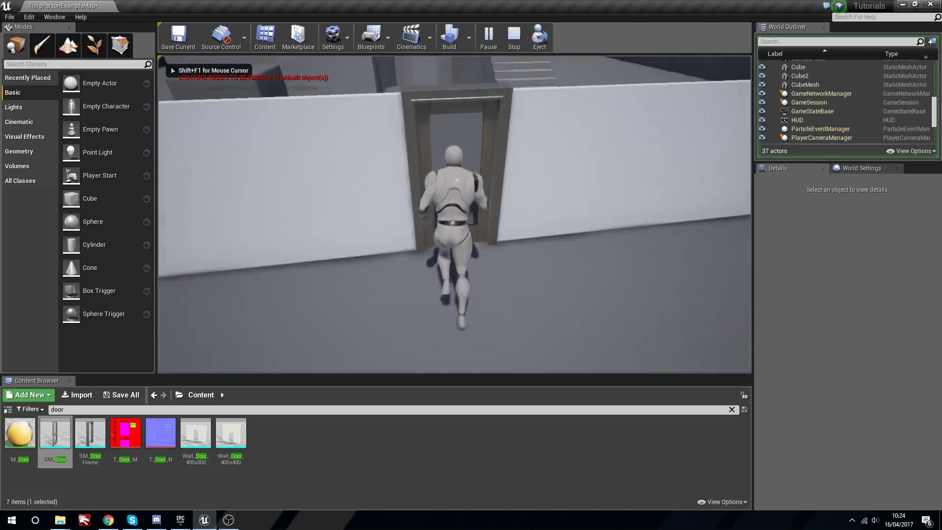
key("w")
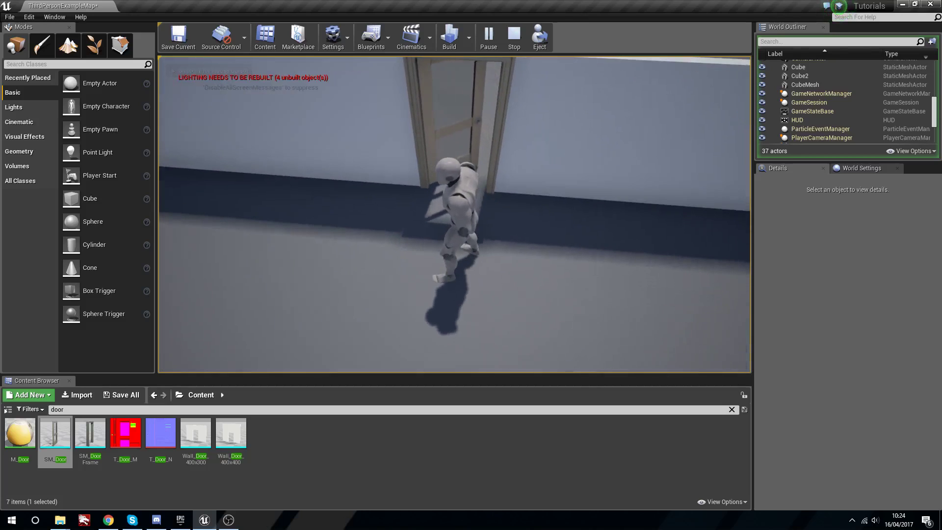
key("w")
key("w")
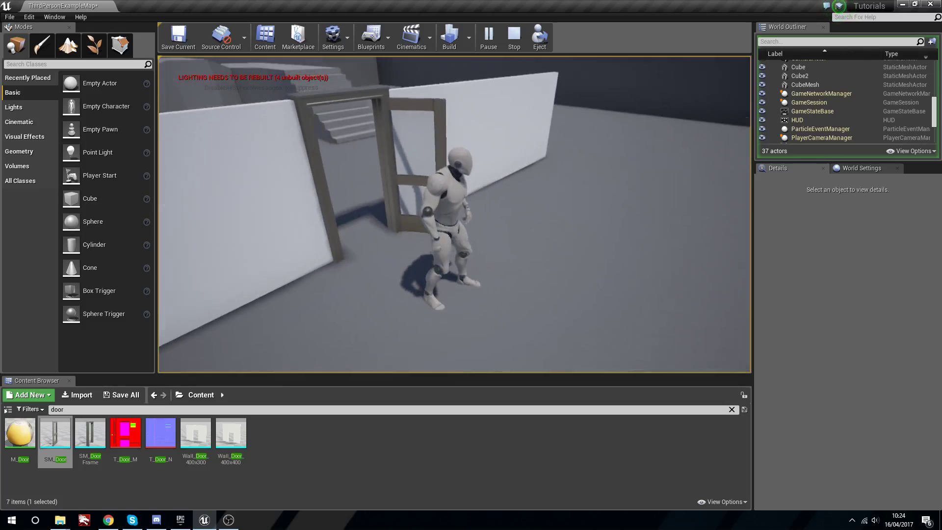
key("Escape")
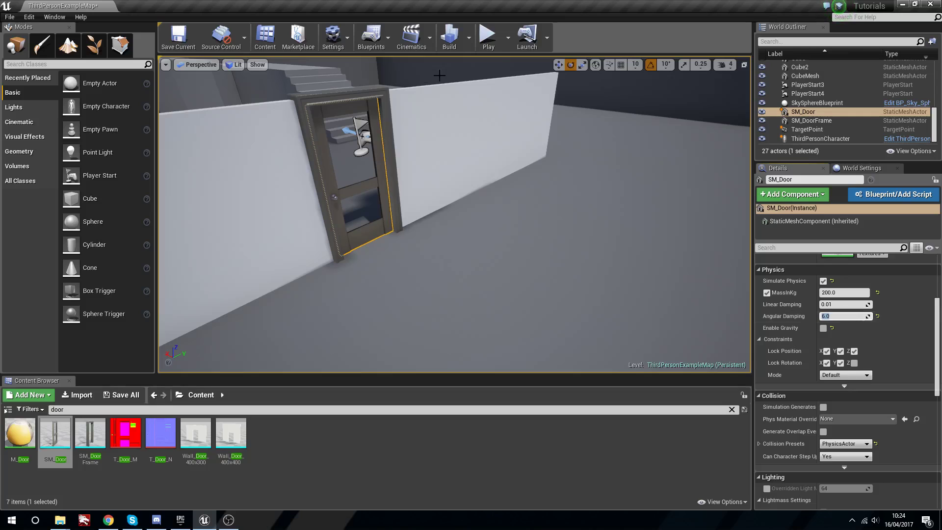
Play-test the door's swing with Angular Damping at 6.0 from both sides of the wall, and end the session.
left_click(488, 37)
key("w")
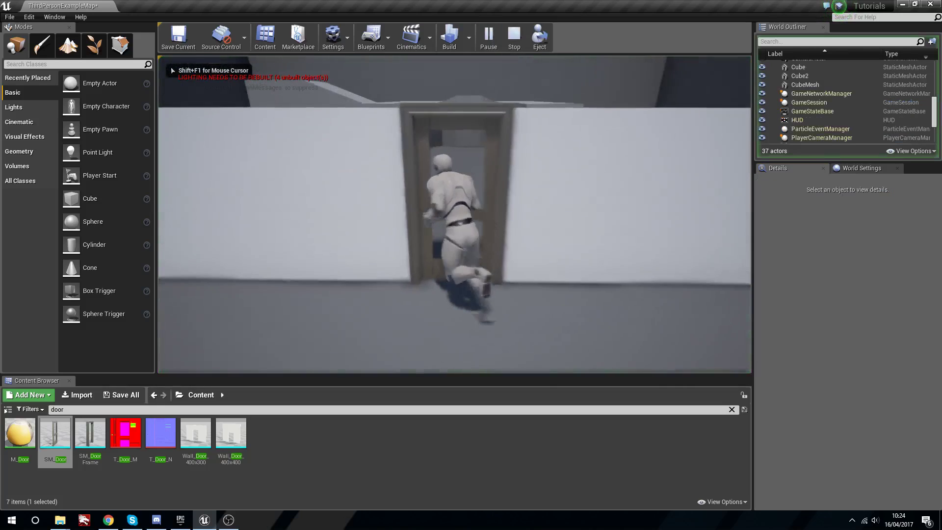
key("a")
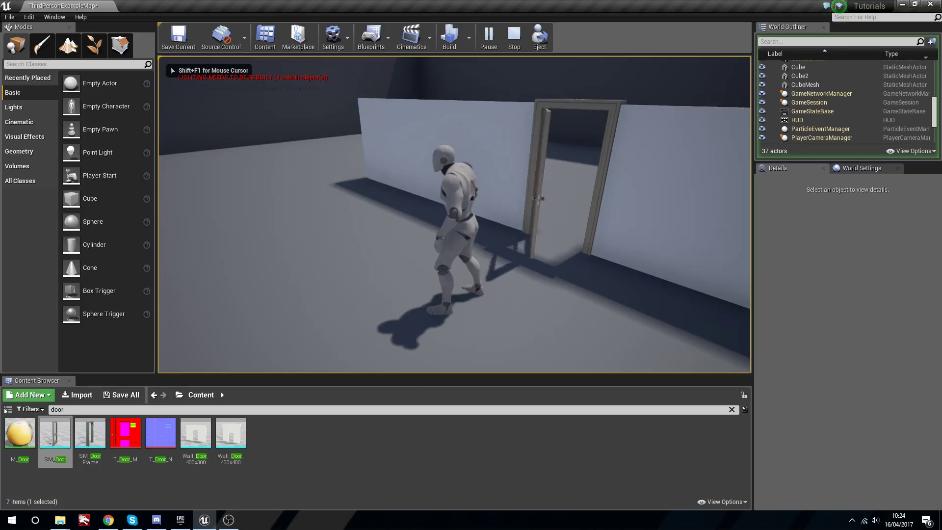
key("w")
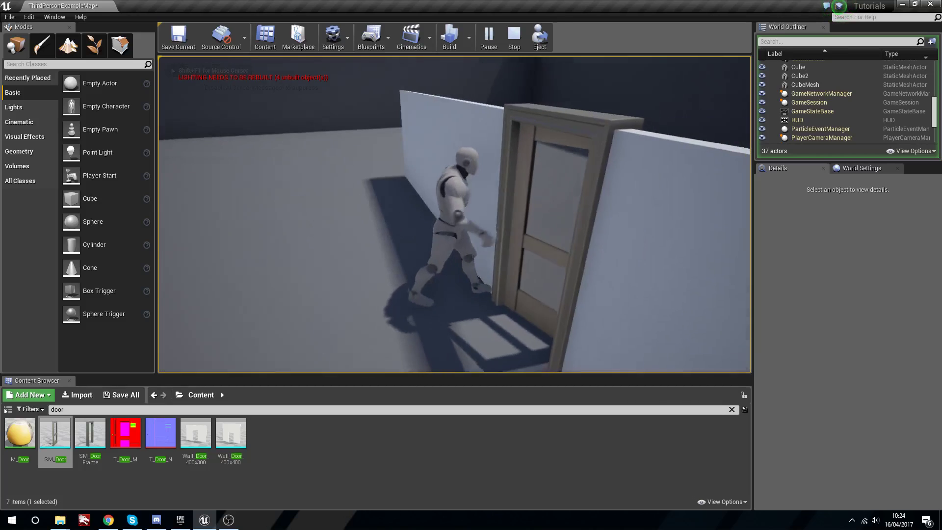
key("w")
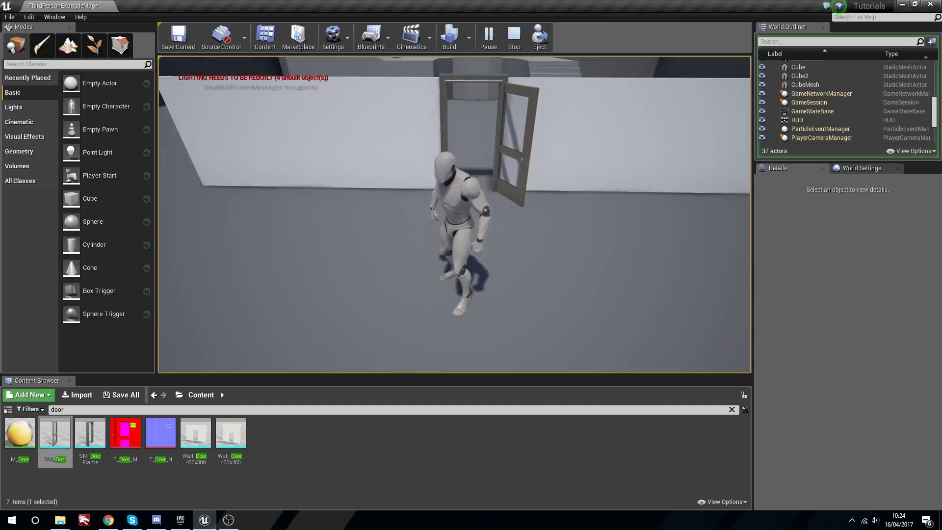
key("w")
key("Escape")
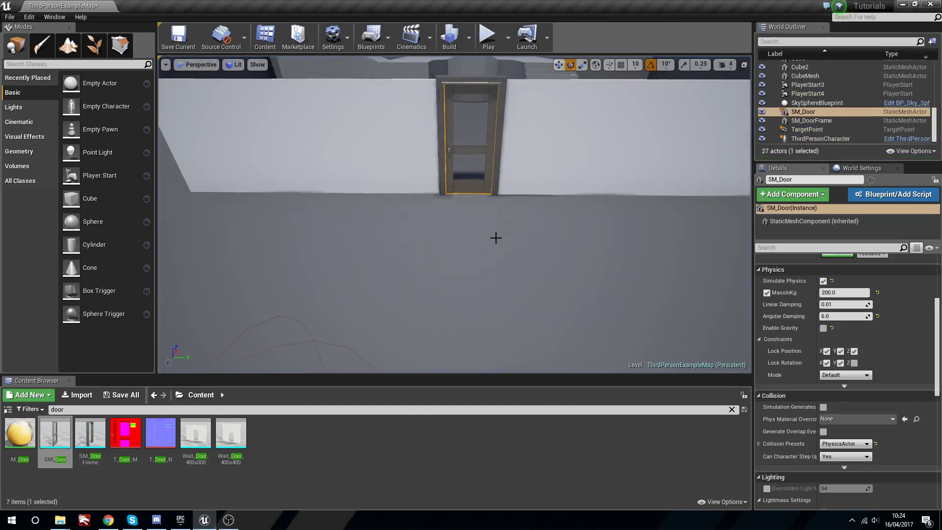
Inspect the door in the level, run through it once more in a new play session, and end the session.
right_click_drag(495, 237, 515, 182)
key("w")
right_click_drag(566, 263, 571, 263)
key("s")
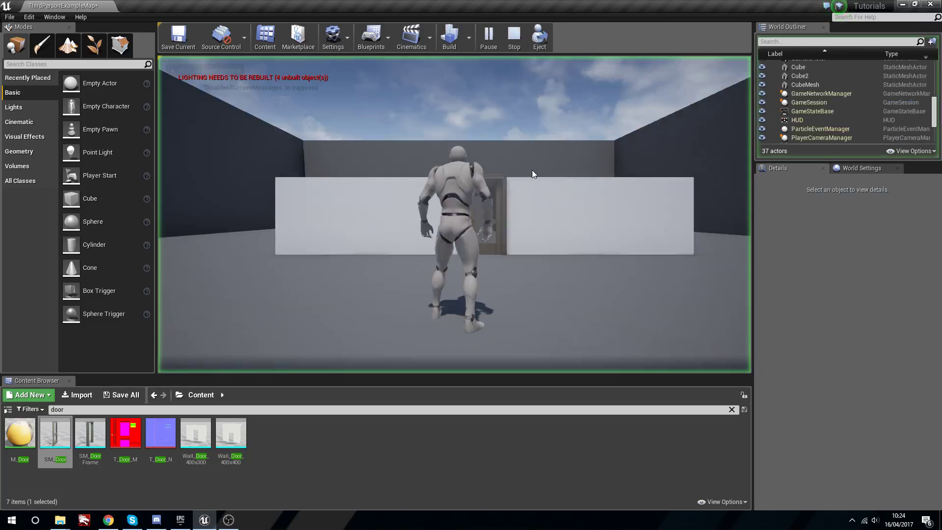
left_click(531, 171)
key("w")
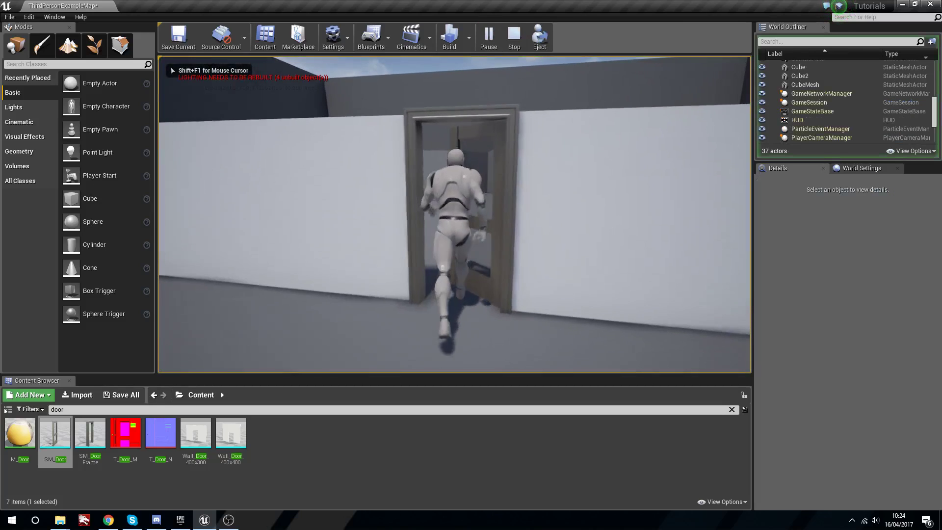
key("w")
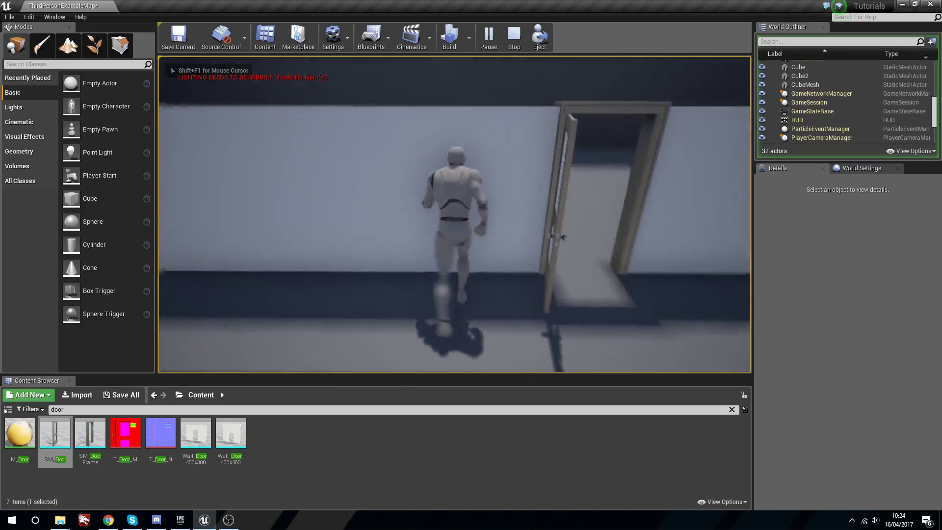
key("d")
key("s")
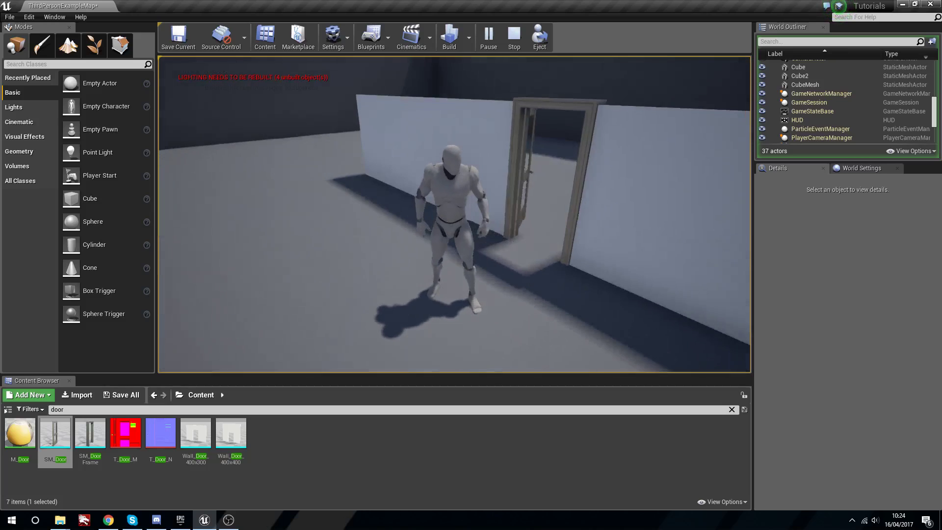
key("Escape")
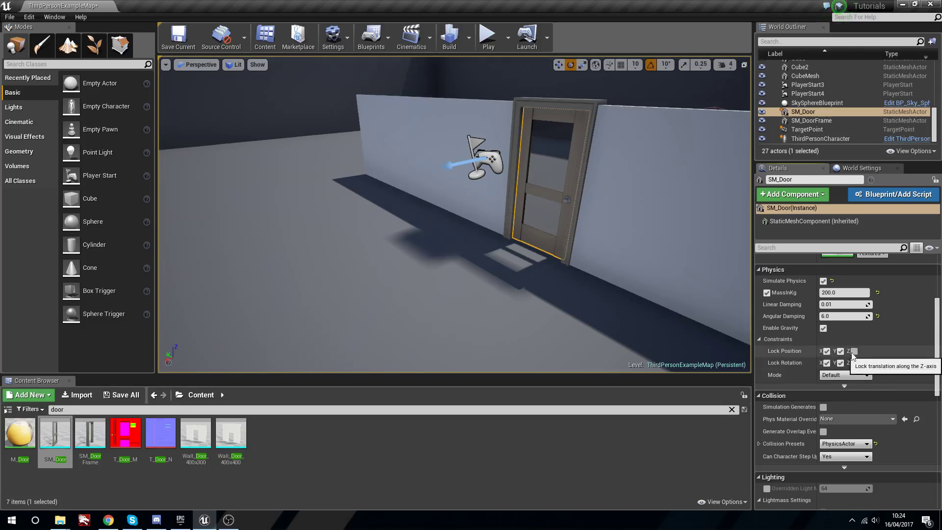
Play-test the door with gravity enabled and its Z position unlocked, and end the session.
left_click(491, 37)
key("w")
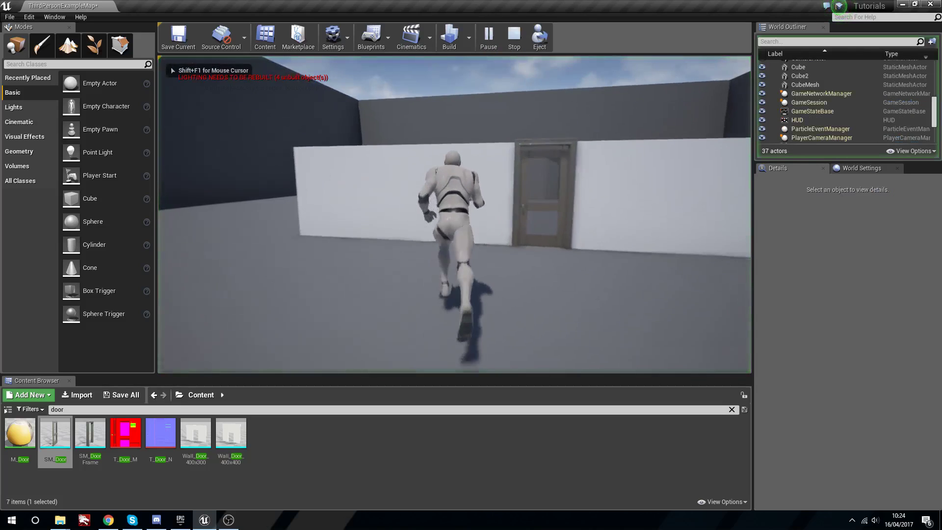
key("w")
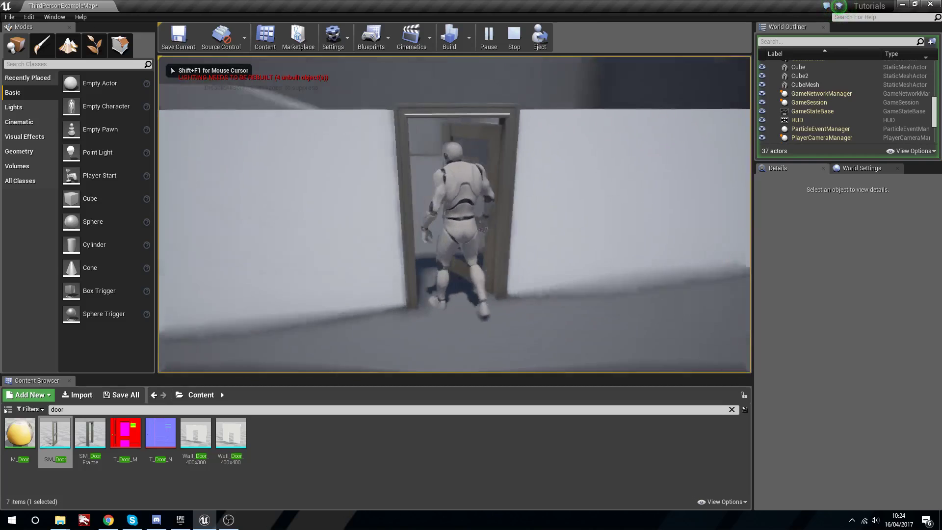
key("w")
key("d")
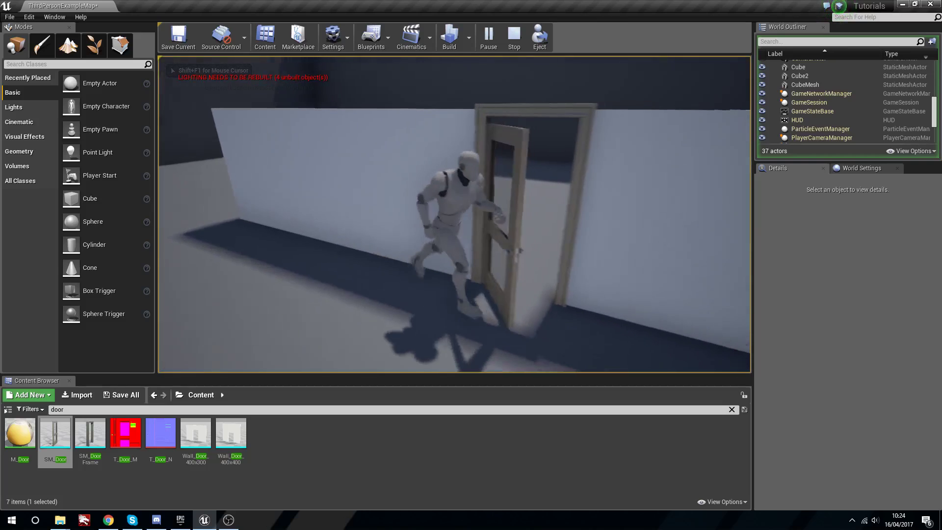
key("Escape")
key("Escape")
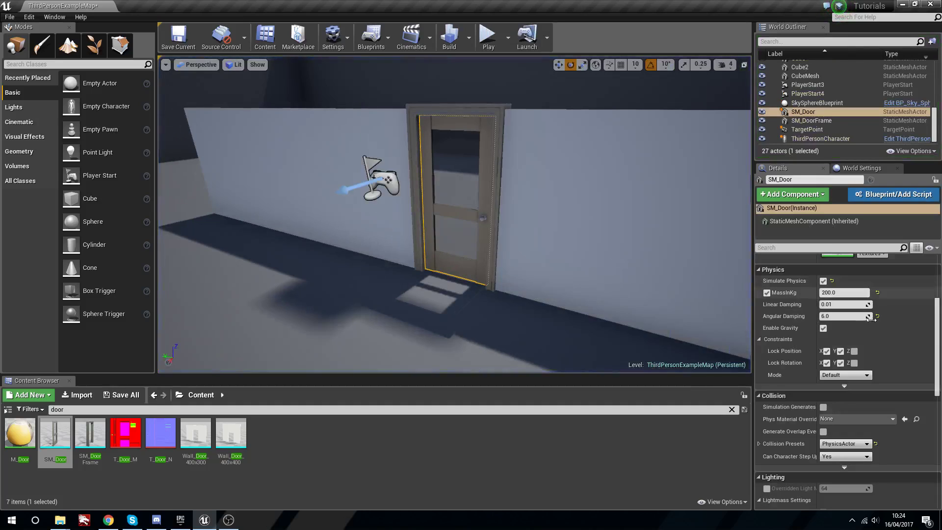
Disable gravity on the door, lock its Z position, and play-test its swing from both sides of the wall.
left_click(854, 352)
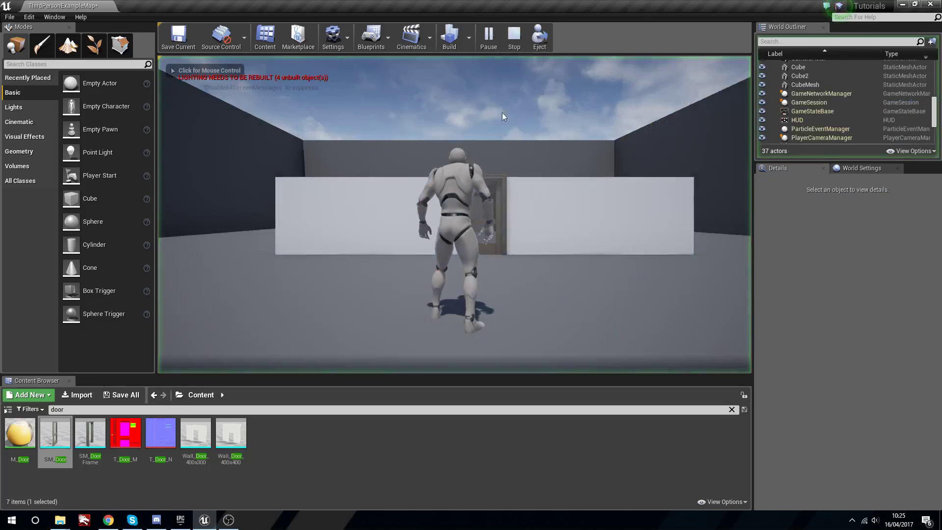
left_click(502, 112)
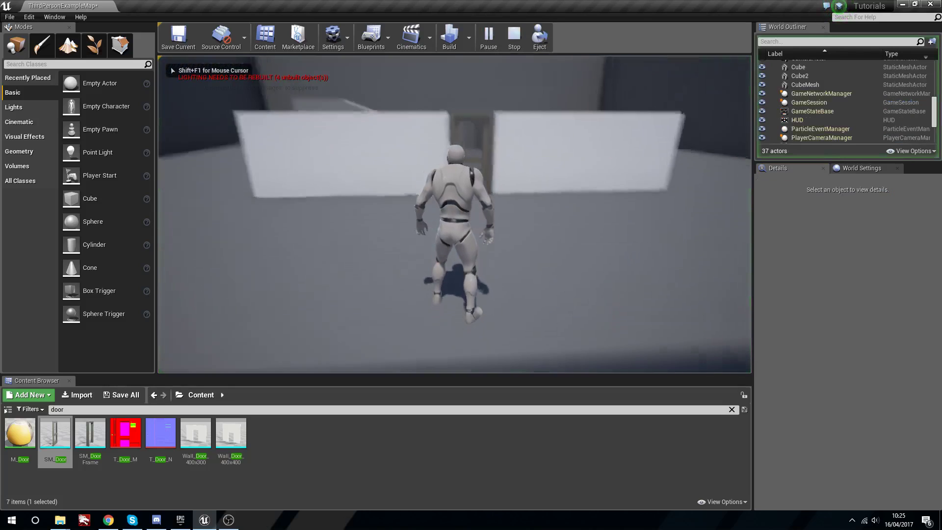
key("w")
key("w")
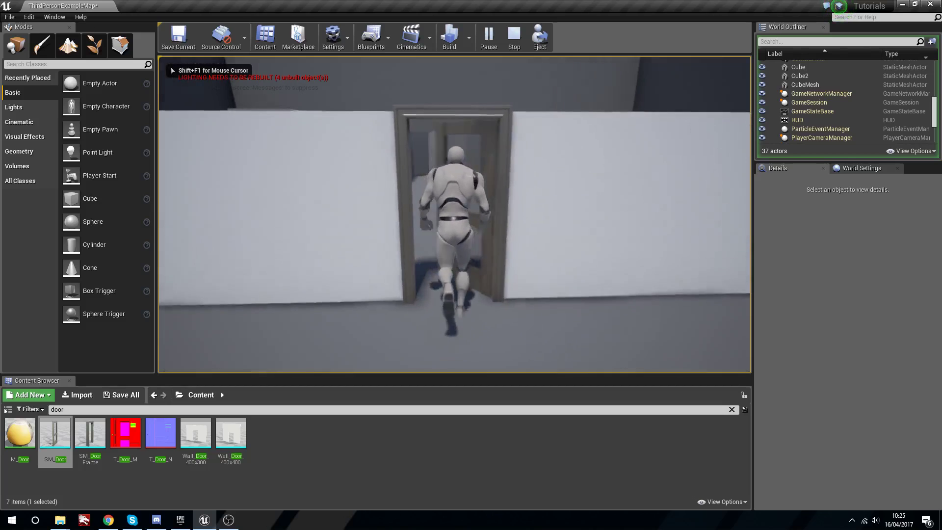
key("w")
key("d")
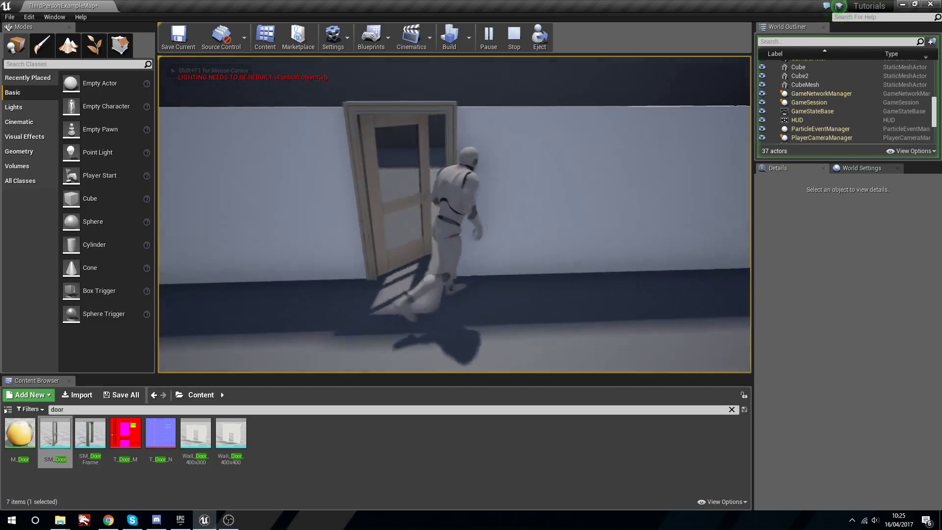
key("s")
key("w")
key("d")
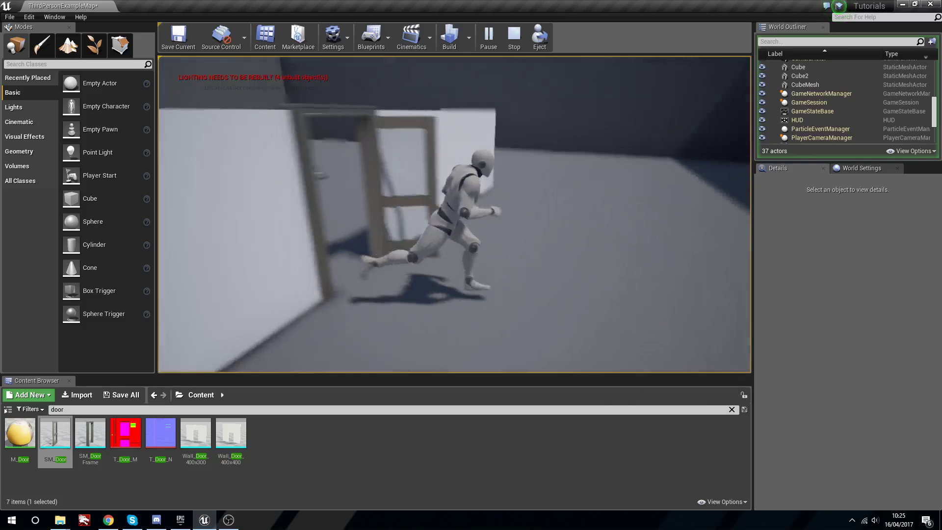
key("s")
key("a")
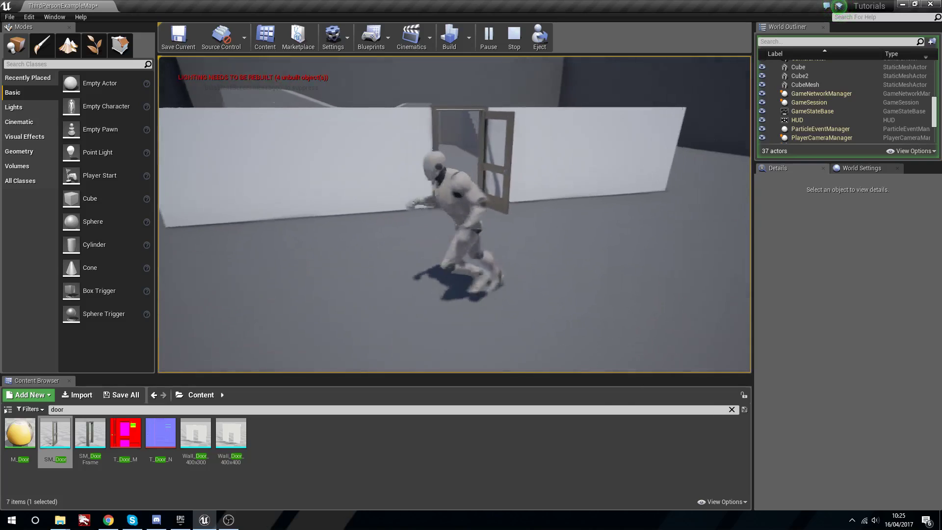
key("Escape")
Add a cube in front of the wall, shape it into a long flat plank along Y, and tilt it like a seesaw.
scroll(550, 241, "down", 3)
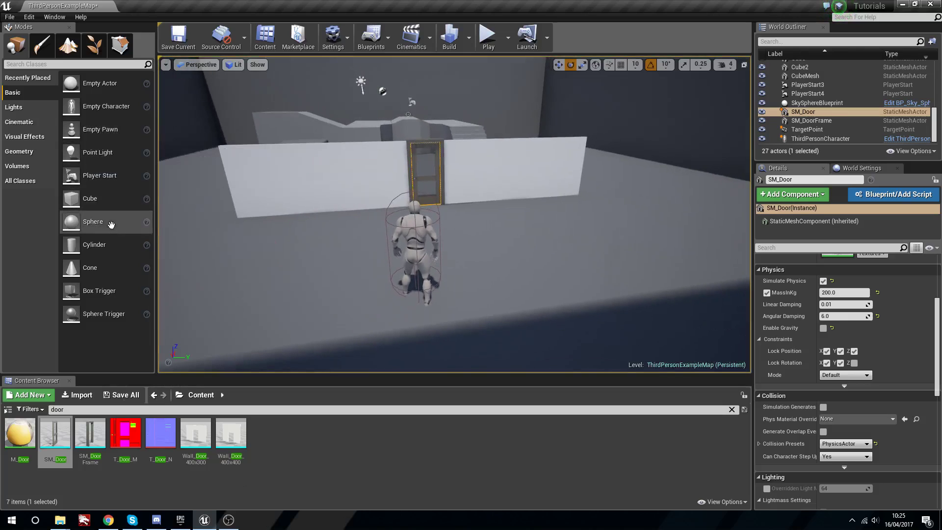
left_click_drag(98, 199, 306, 235)
left_click(298, 210)
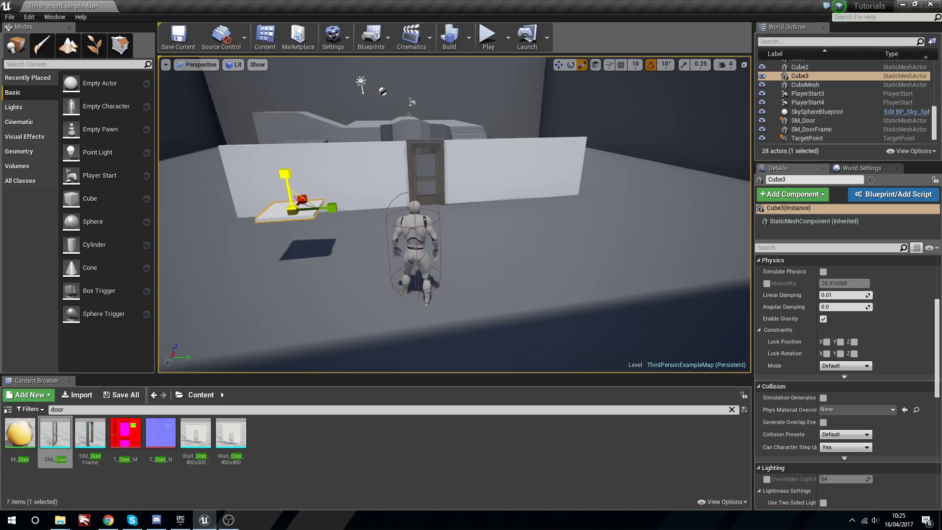
left_click_drag(330, 206, 346, 206)
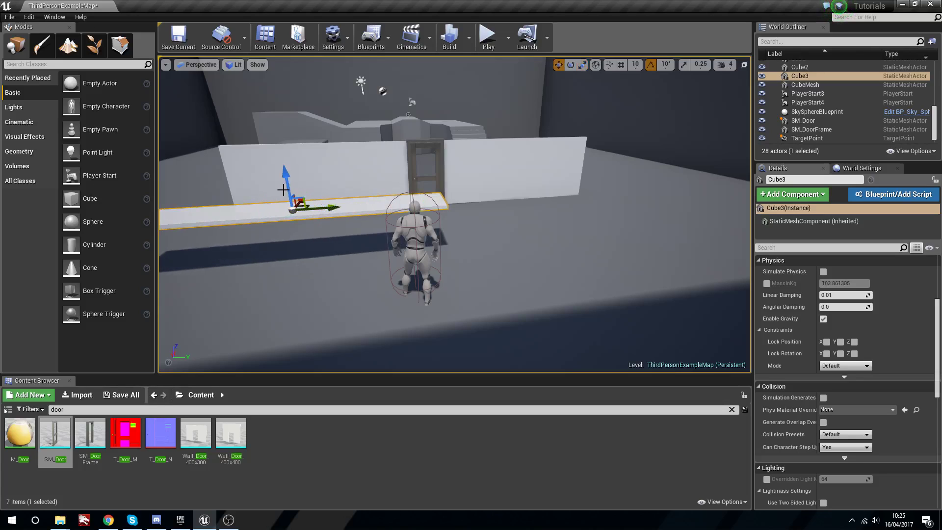
mouse_move(282, 156)
left_mouse_down()
mouse_move(293, 153)
mouse_move(289, 193)
left_mouse_up()
right_click_drag(290, 194, 450, 245)
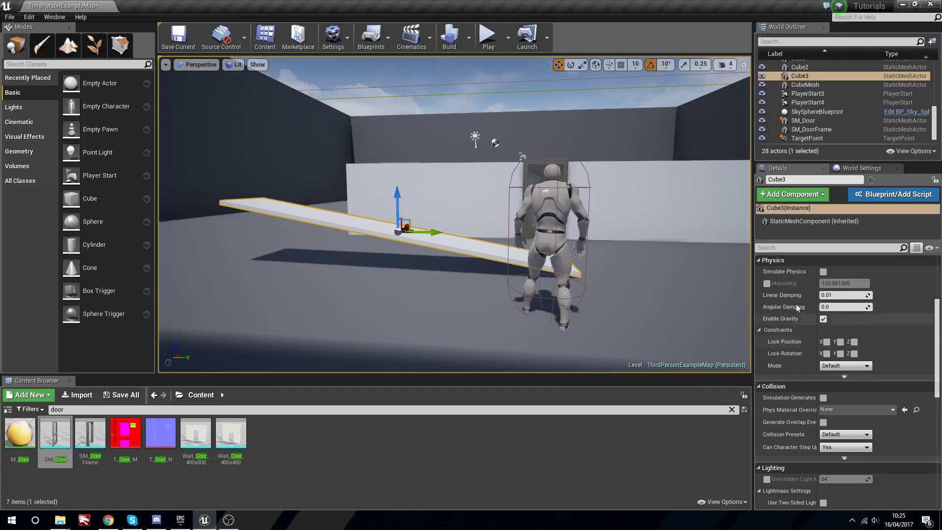
Simulate physics on the plank with a 100 kg mass, locking position on X, Y, Z and rotation on Y and Z.
left_click(767, 284)
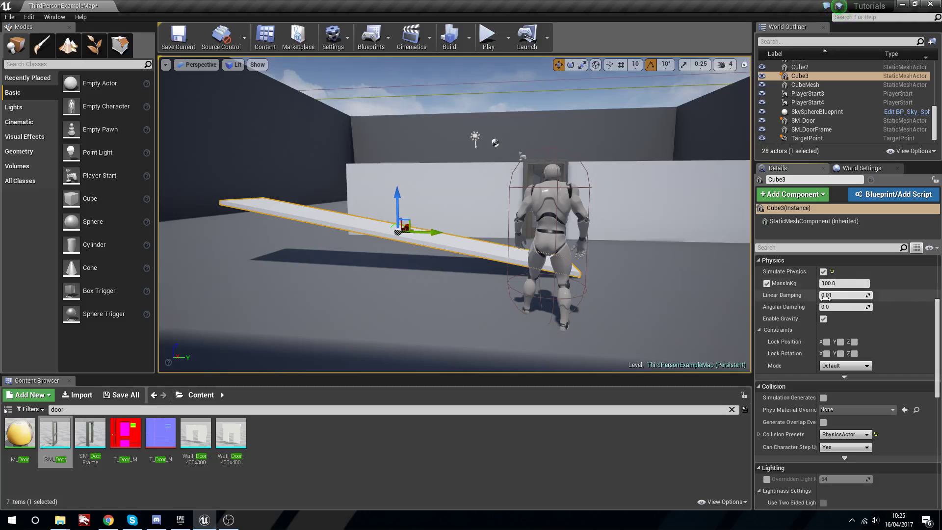
left_click(826, 342)
left_click(841, 342)
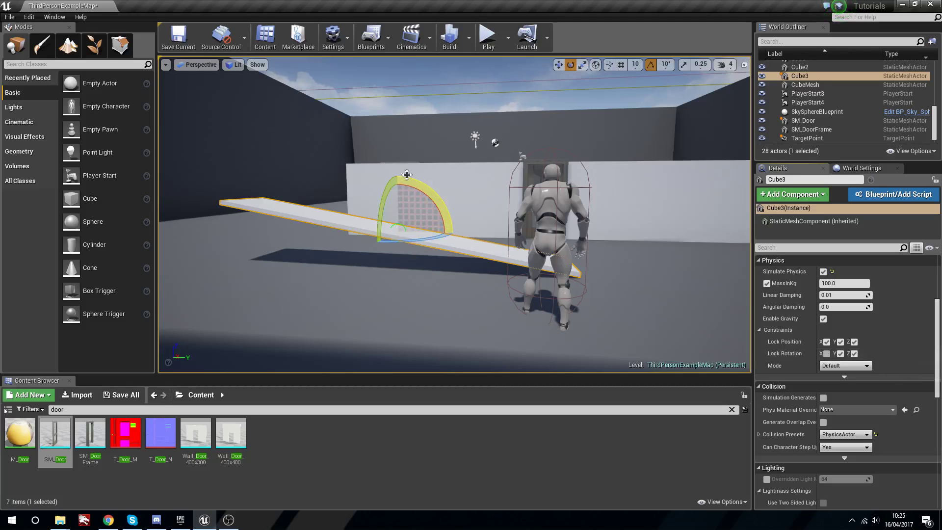
Play-test the seesaw by running along the plank between its two ends, and end the session.
left_click(488, 40)
key("w")
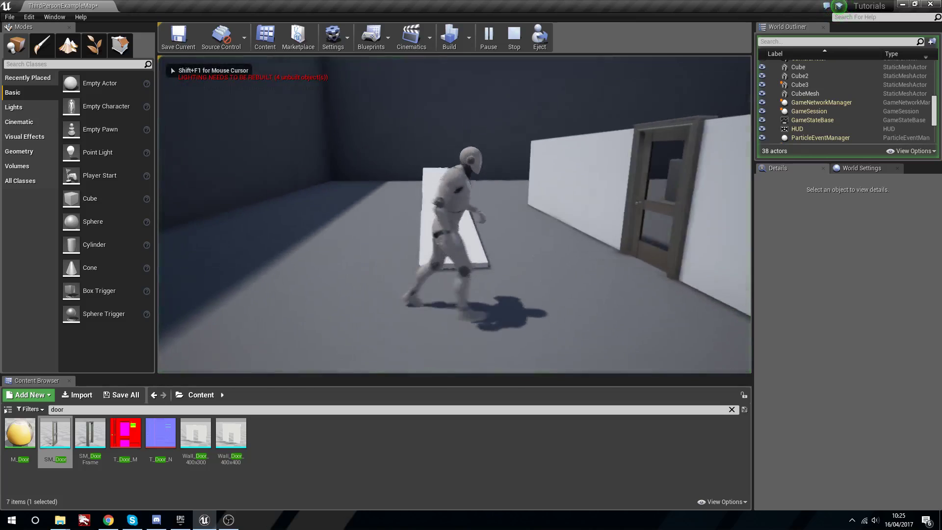
key("a")
key("d")
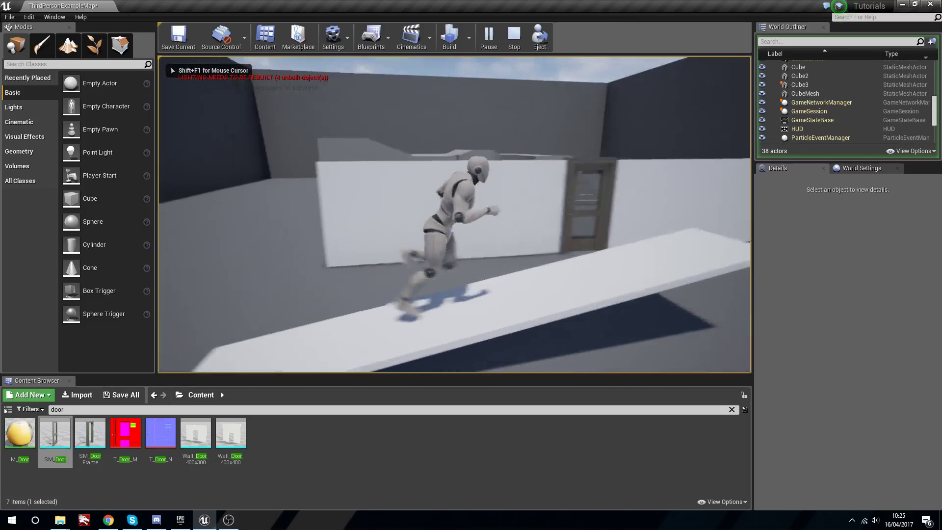
key("a")
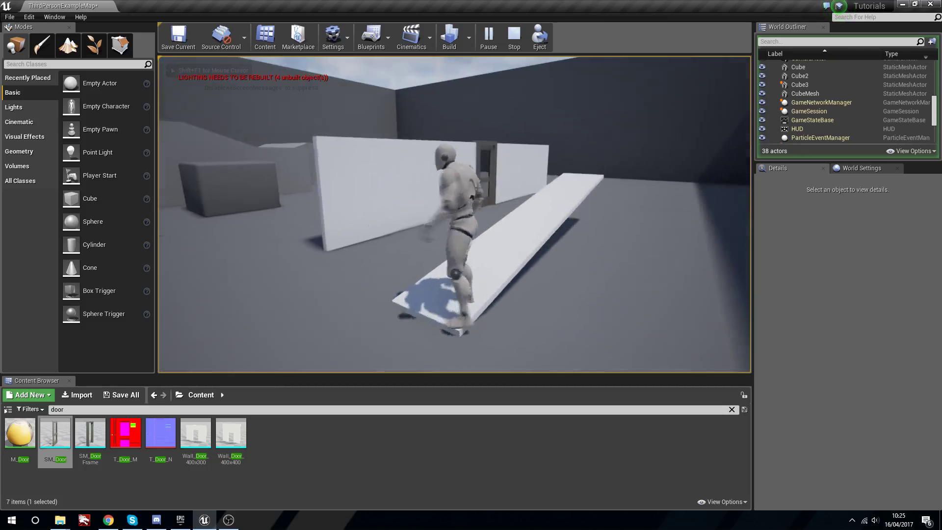
key("d")
key("w")
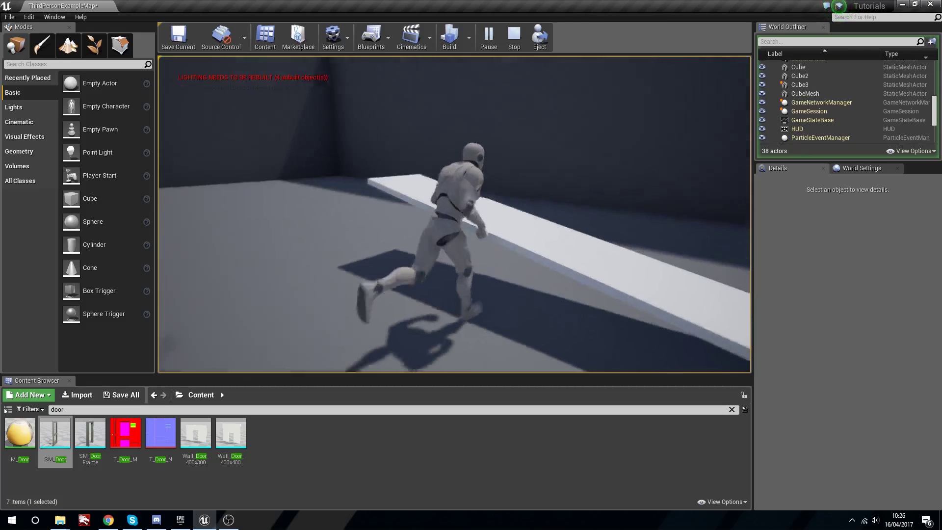
key("a")
key("d")
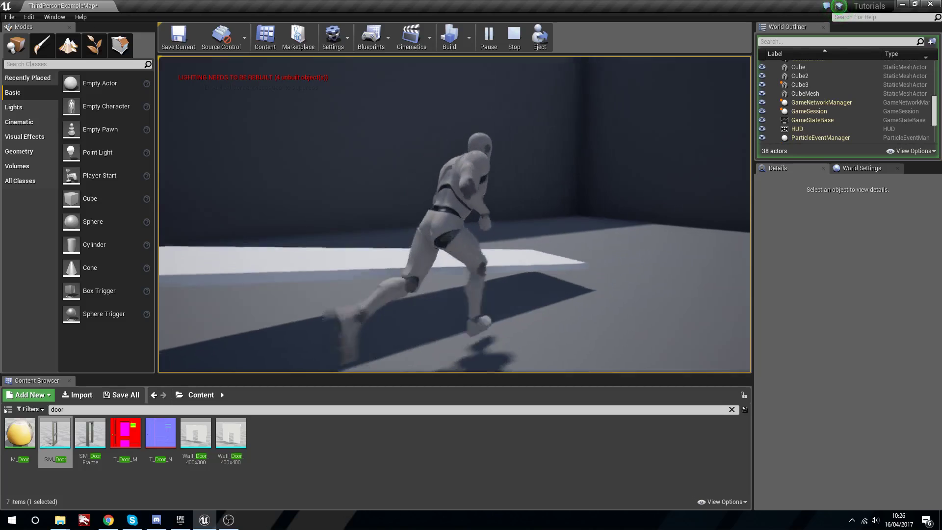
key("w")
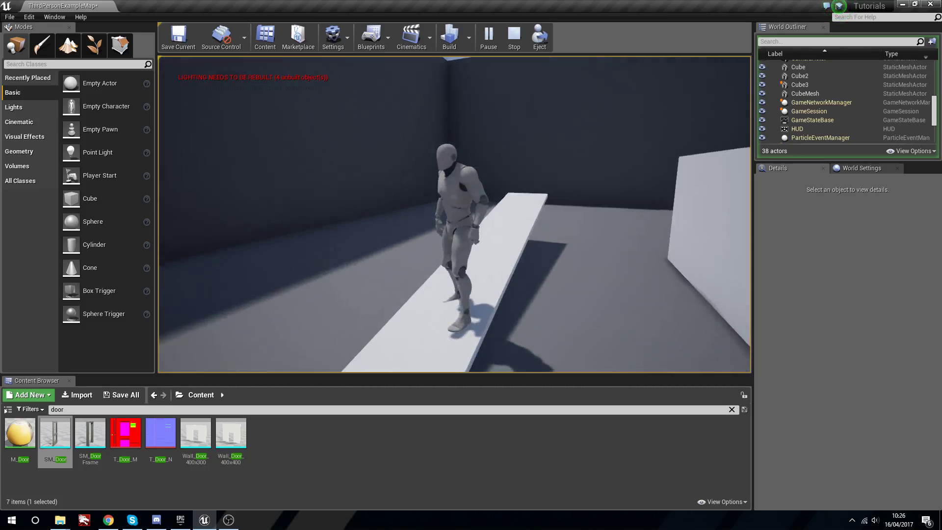
key("w")
key("d")
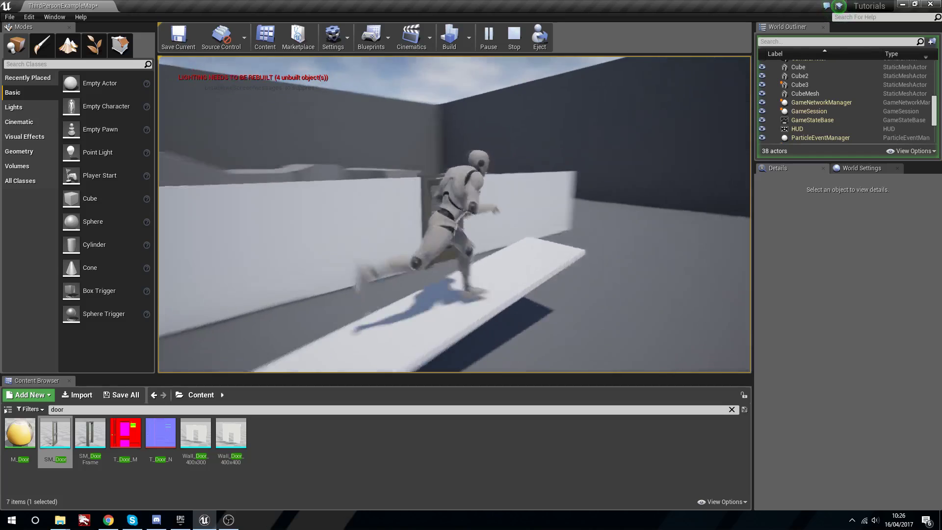
key("w")
key("a")
key("s")
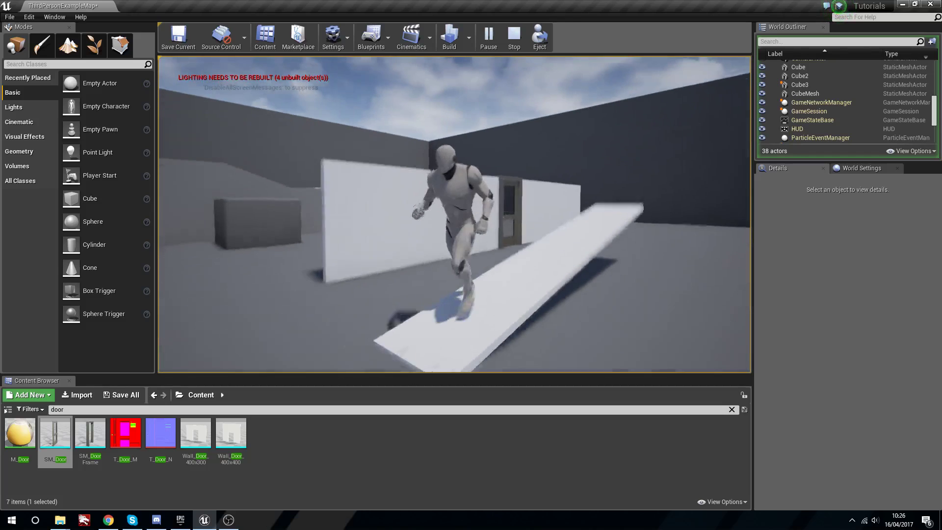
key("a")
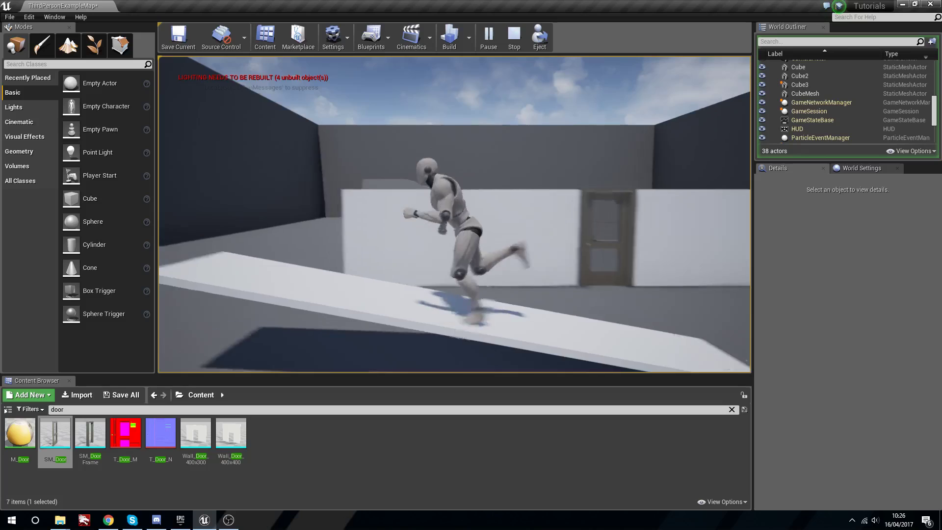
key("s")
key("Escape")
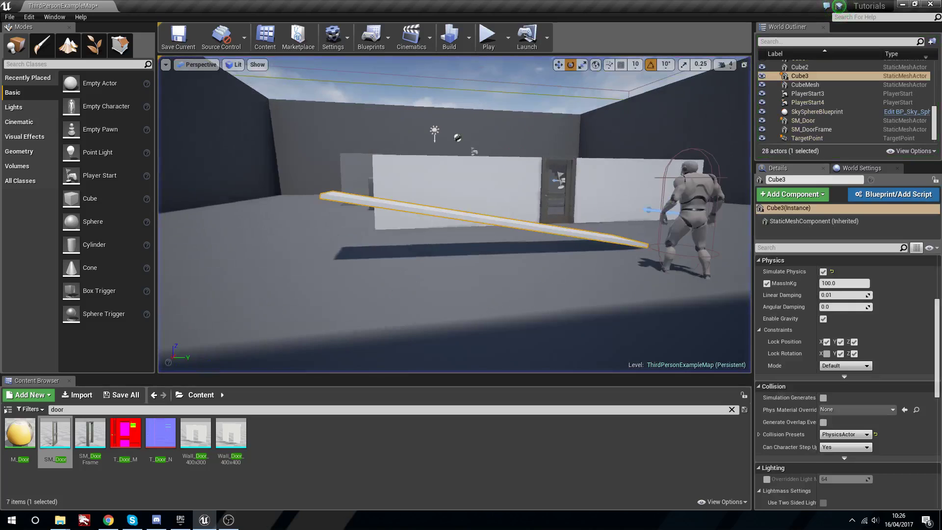
Place a second cube in the level beside the plank's lower end.
key("s")
right_click_drag(393, 162, 431, 162)
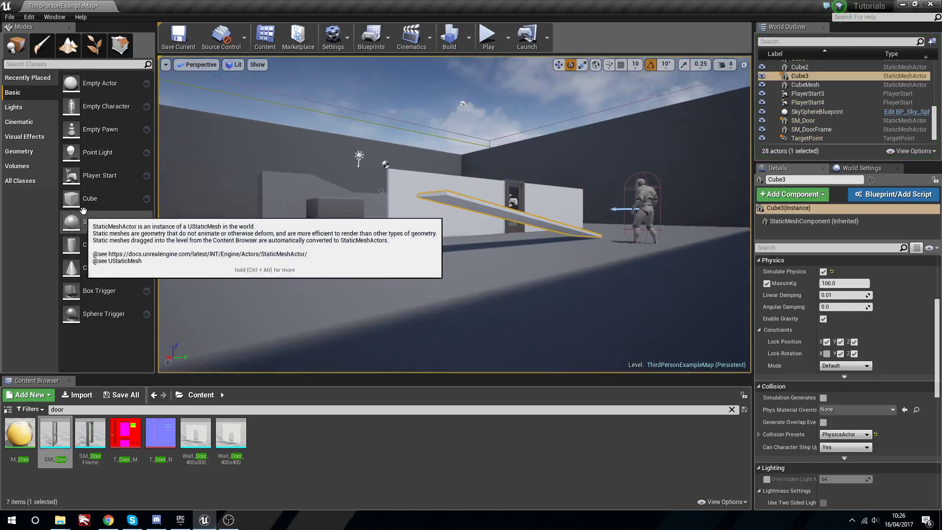
left_click_drag(90, 219, 602, 257)
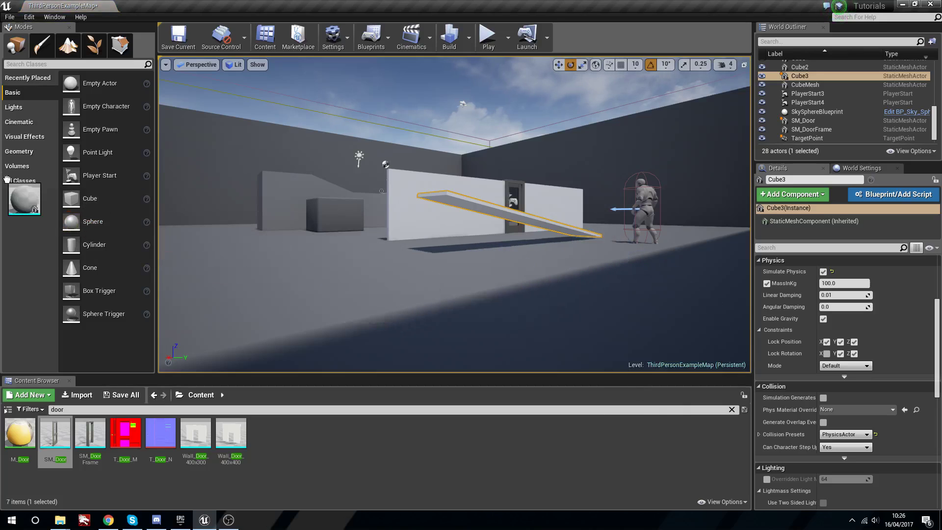
left_click_drag(80, 195, 588, 242)
key("w")
right_click_drag(588, 242, 589, 294)
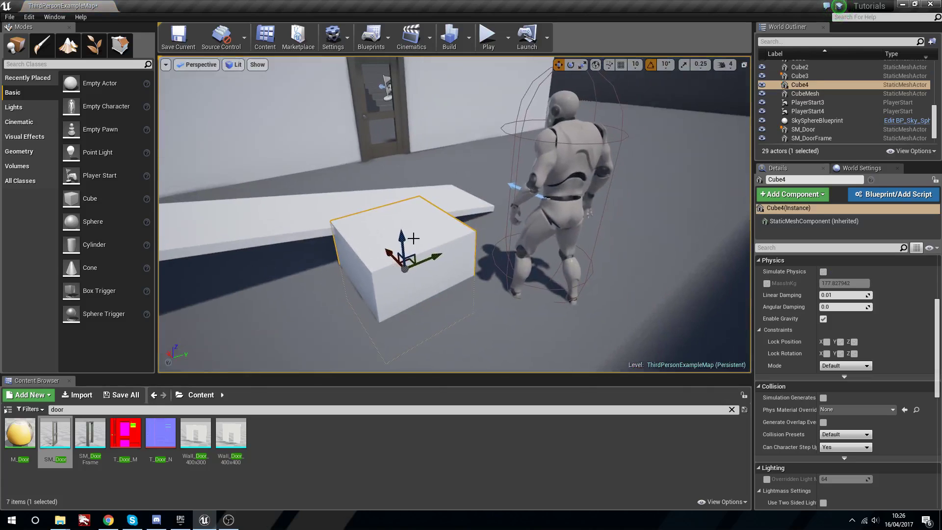
Move the new cube onto the plank's lower end, centred across its width.
left_click_drag(407, 242, 325, 97)
key("w")
right_click_drag(325, 96, 260, 188)
left_click_drag(274, 130, 343, 142)
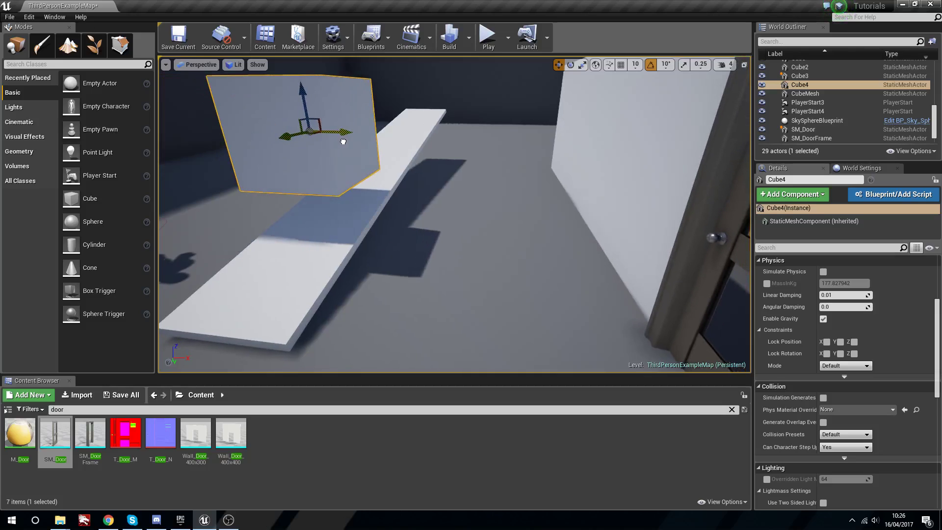
left_click_drag(303, 106, 295, 234)
right_click_drag(294, 233, 339, 231)
key("a")
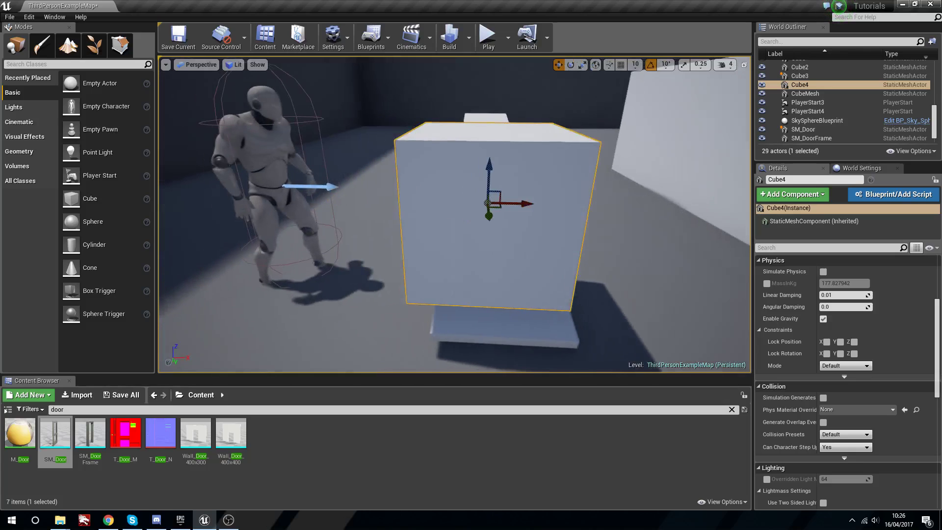
left_click_drag(535, 206, 543, 205)
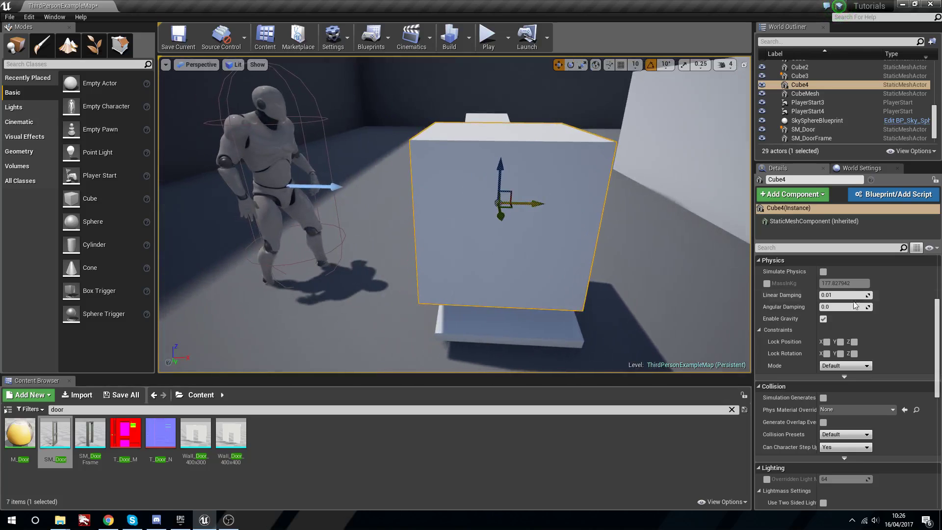
Simulate physics on the cube with a 5000 kg mass and play-test it, running and jumping along the weighted plank.
left_click(823, 272)
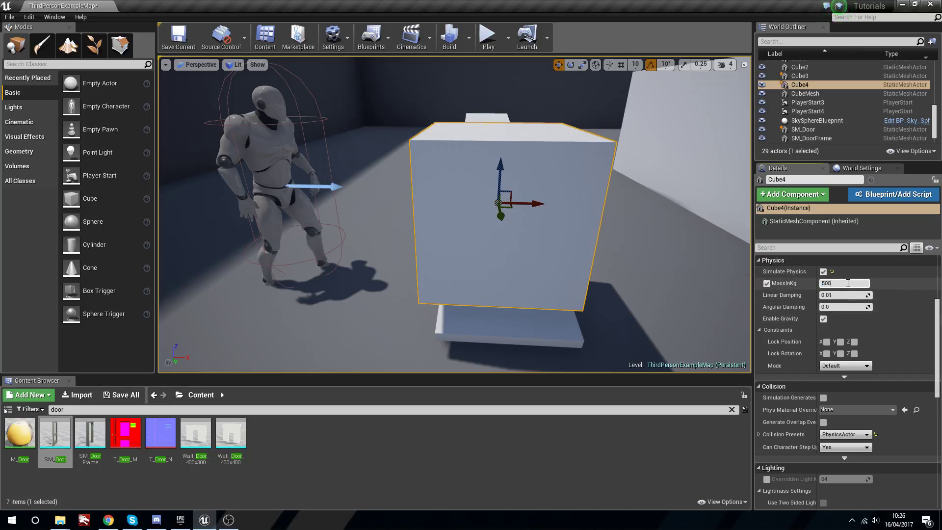
left_click(485, 37)
key("w")
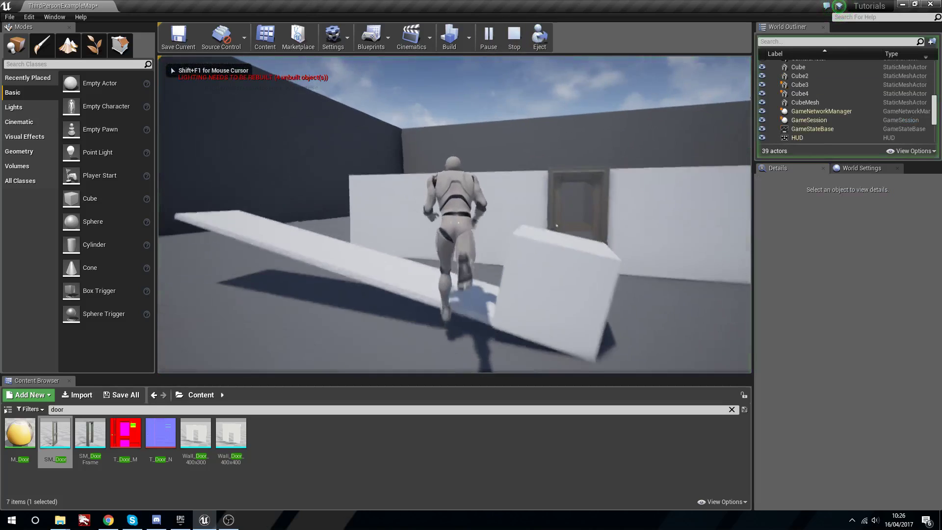
key("a")
key("s")
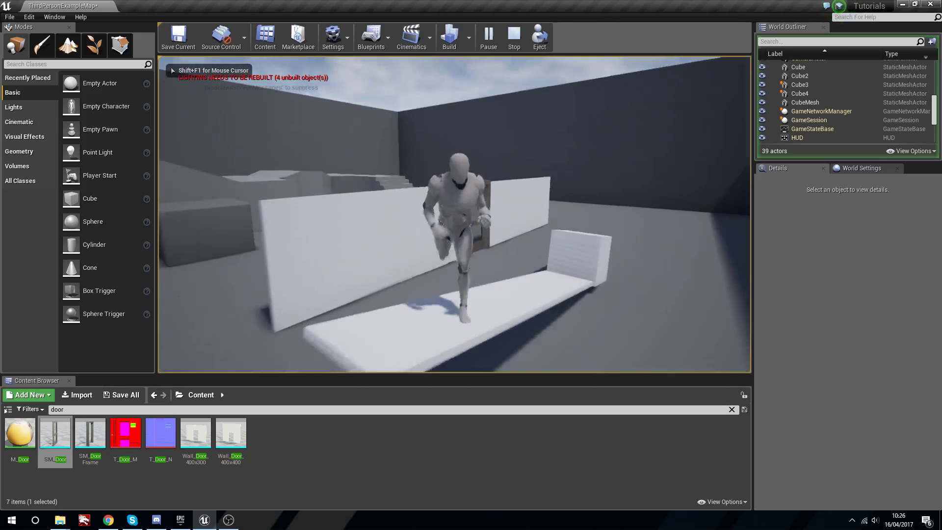
key("space")
key("space")
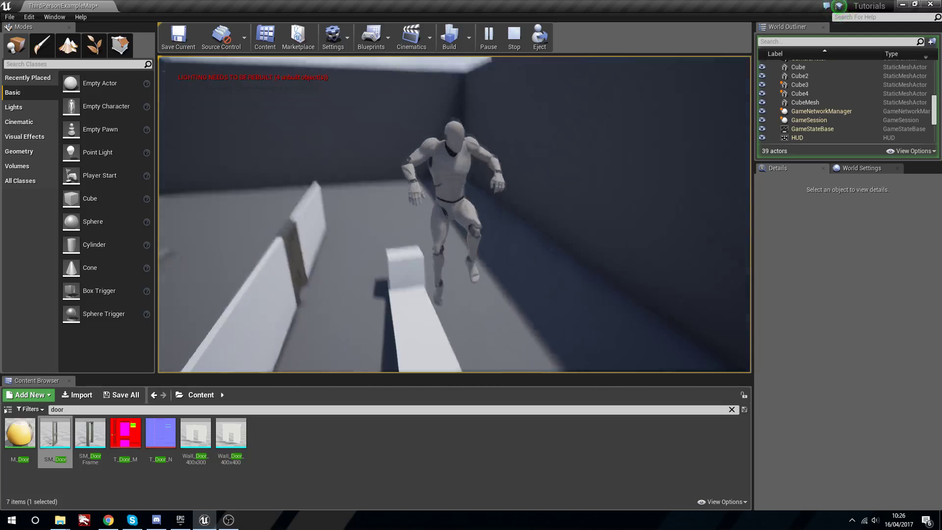
key("space")
key("w")
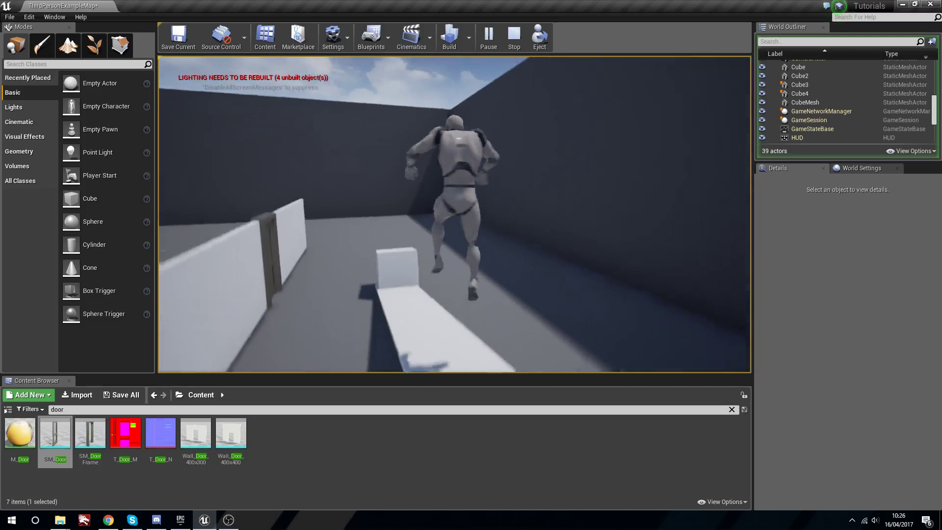
key("s")
key("a")
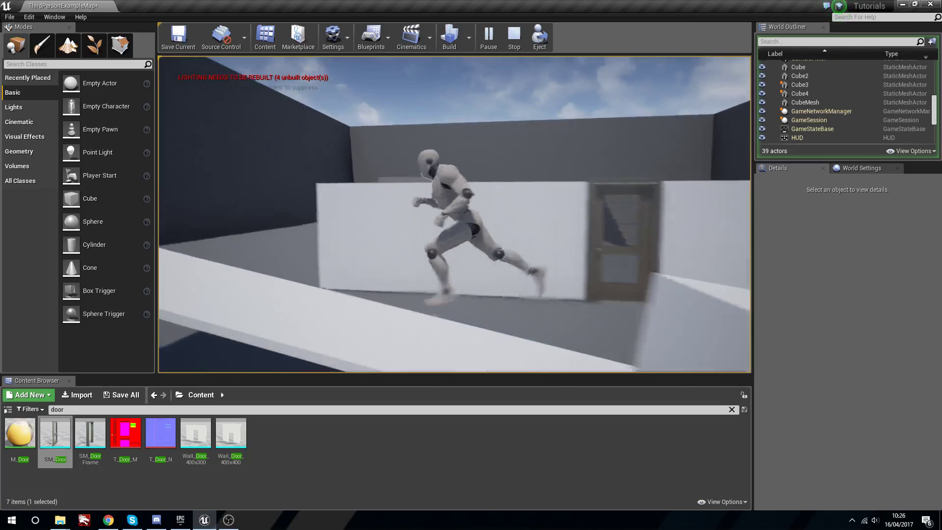
key("d")
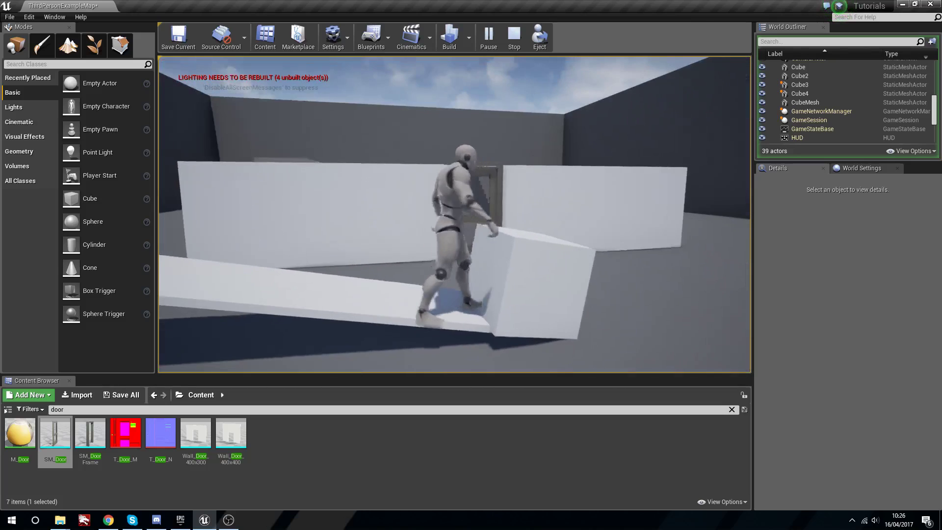
key("s")
key("a")
key("d")
key("w")
key("space")
key("a")
key("w")
key("d")
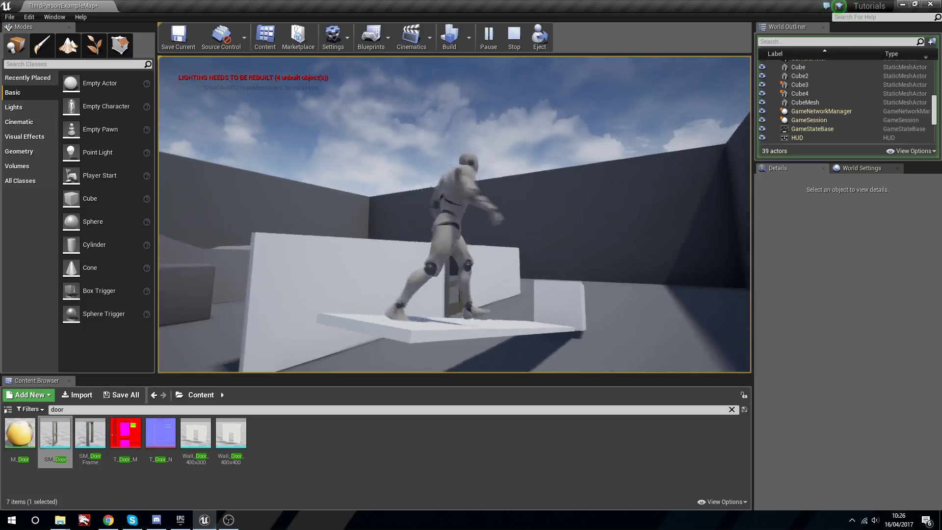
key("a")
key("space")
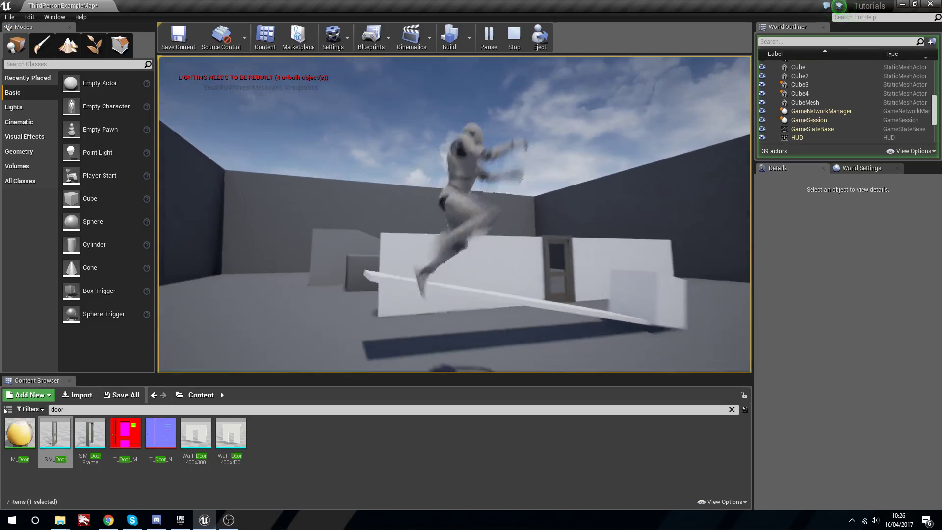
key("Escape")
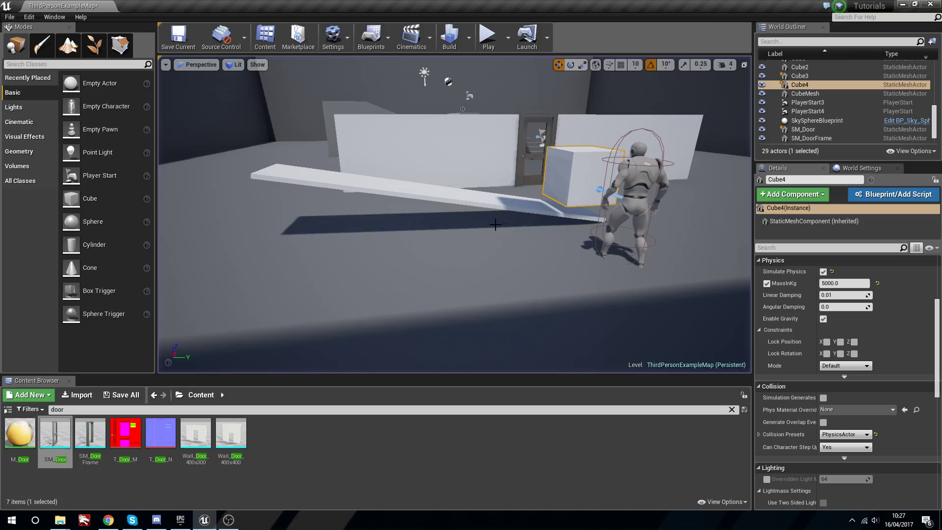
Raise the cube high into the air above the plank's lower end.
right_click_drag(492, 138, 492, 138)
right_click_drag(572, 194, 572, 194)
key("s")
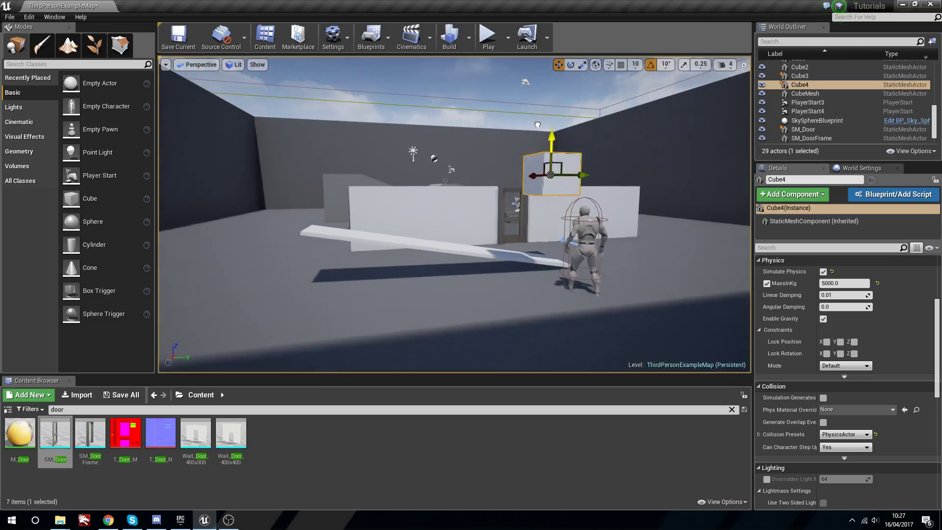
right_click_drag(518, 143, 517, 143)
key("a")
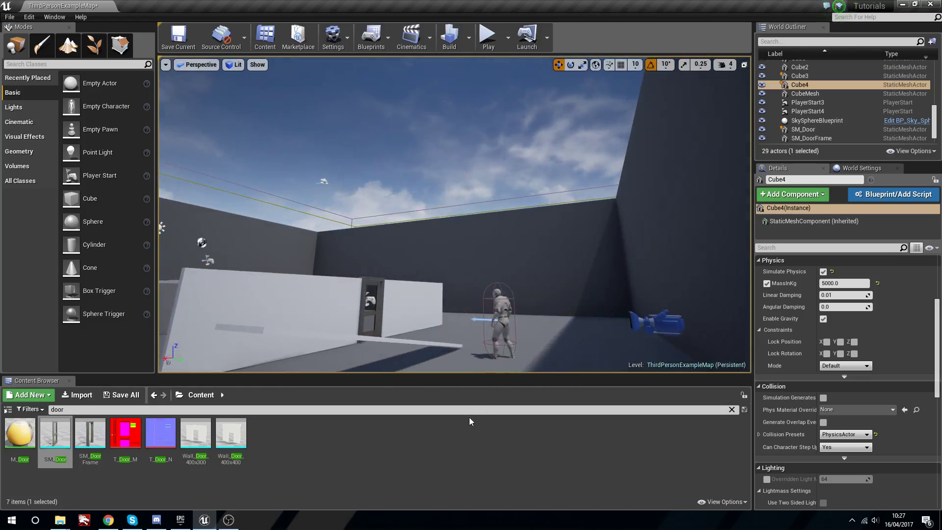
Move the third-person character onto the plank's raised end.
left_click(498, 324)
key("f")
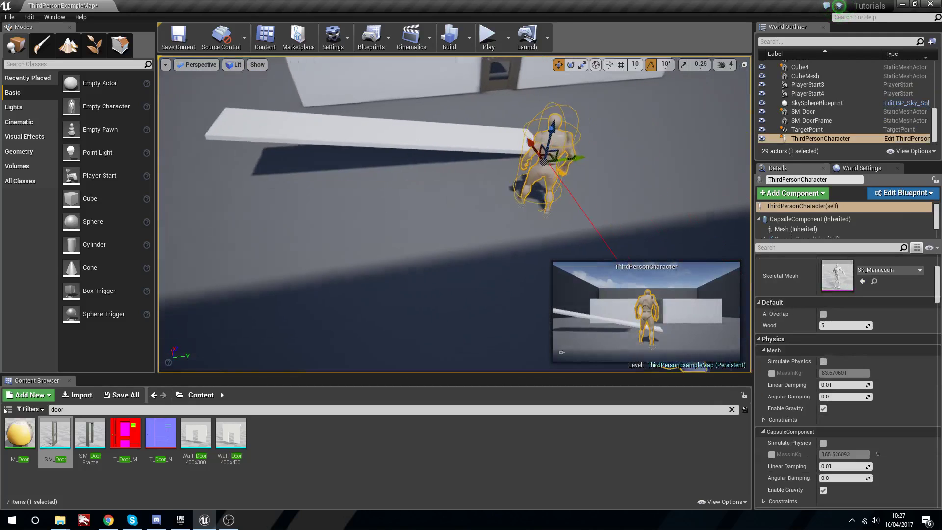
left_click_drag(519, 235, 486, 170)
left_click_drag(468, 121, 472, 74)
Play-test the cube dropping onto the plank with the character standing on the opposite end, and end the session.
left_click(488, 37)
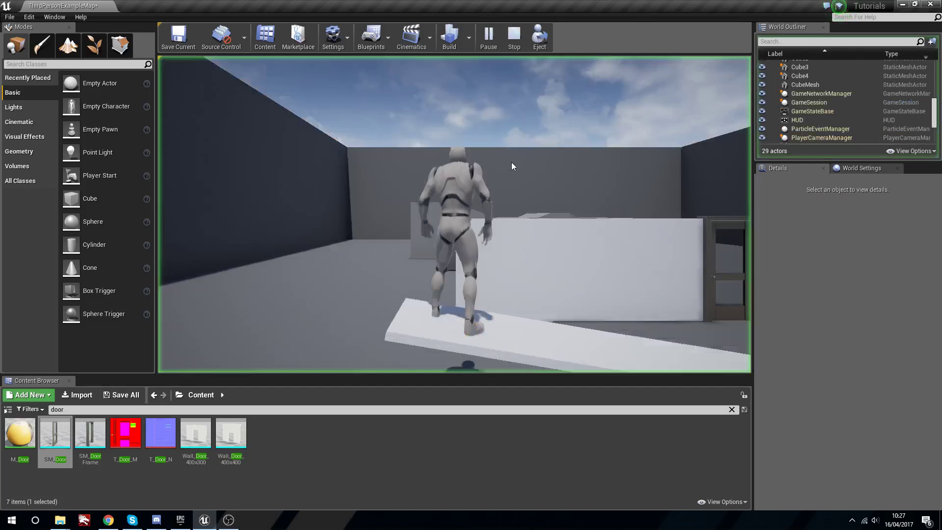
left_click(511, 163)
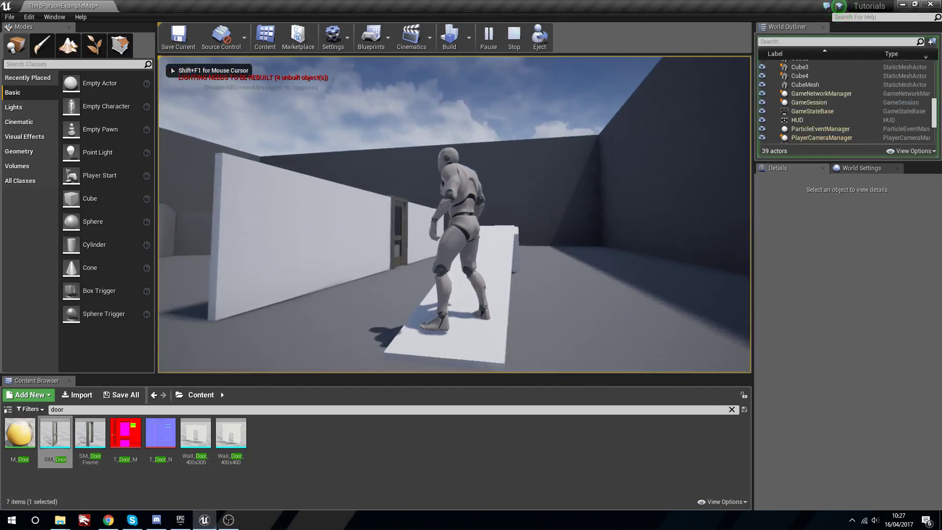
key("w")
key("d")
key("a")
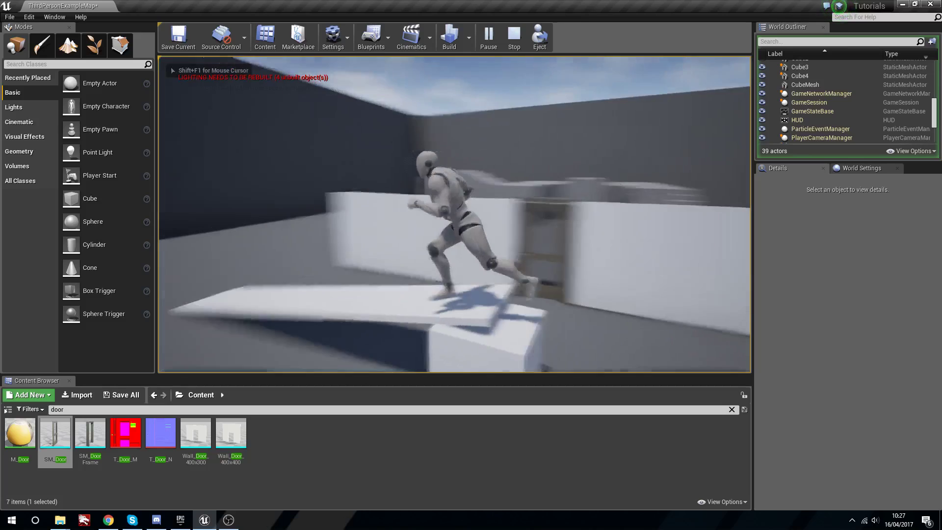
key("Escape")
Select the cube hanging high above the plank and set its mass to 2000 kg.
right_click_drag(520, 221, 520, 172)
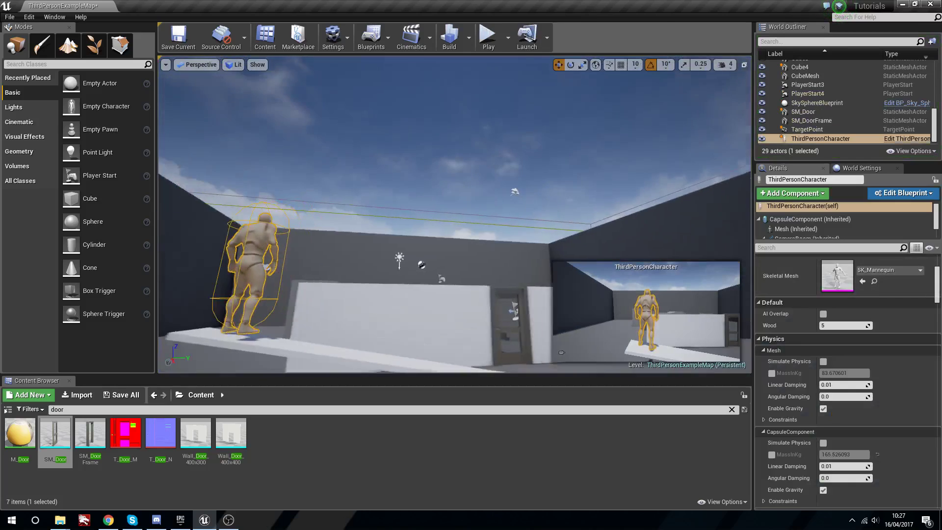
right_click_drag(562, 352, 562, 314)
left_click(500, 197)
right_click_drag(500, 195, 493, 226)
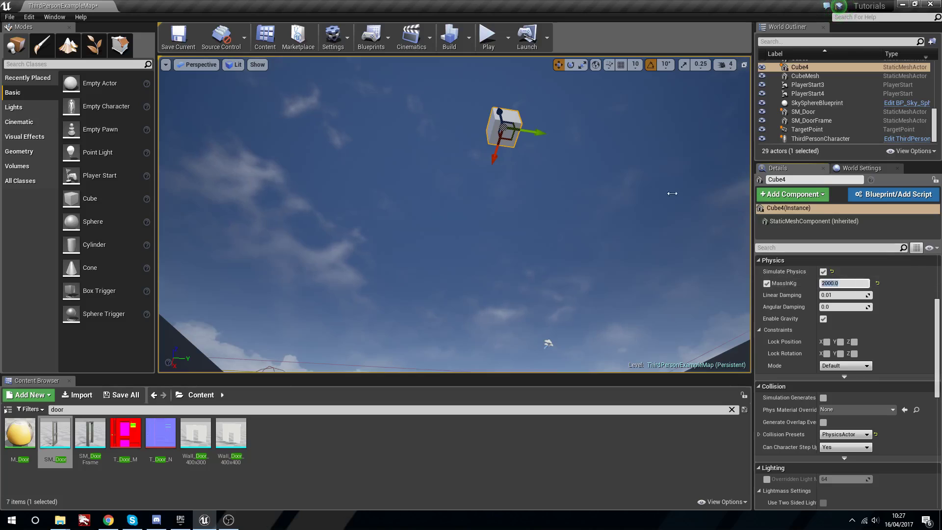
Play-test the drop with the lighter cube, jumping and running along the plank, and end the session.
left_click(488, 38)
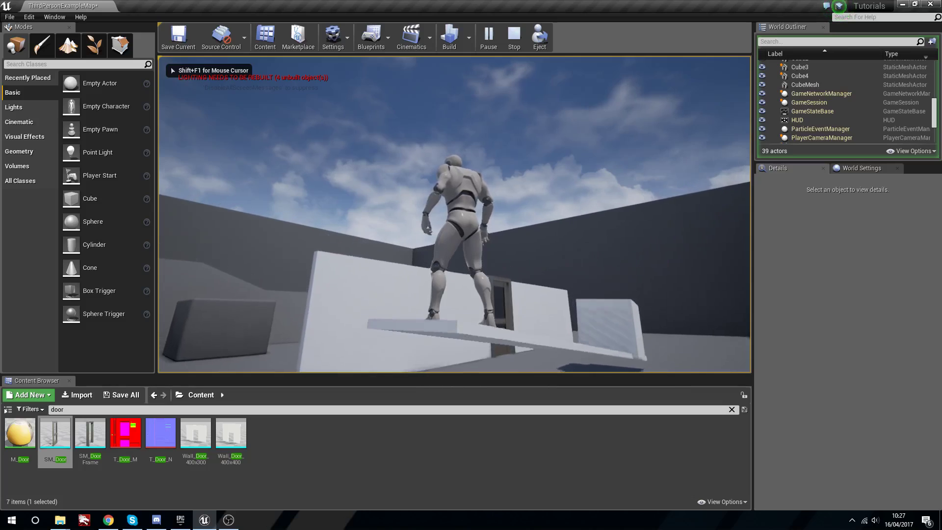
key("w")
key("space")
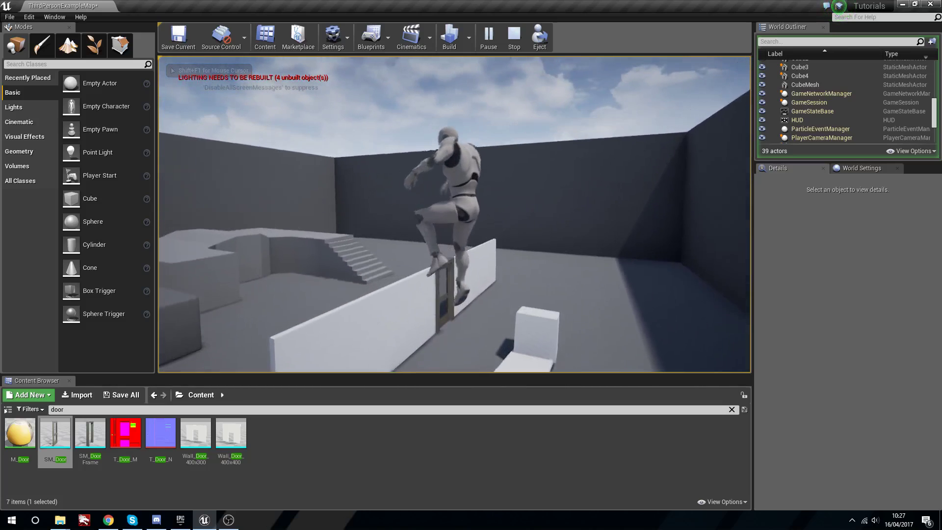
key("w")
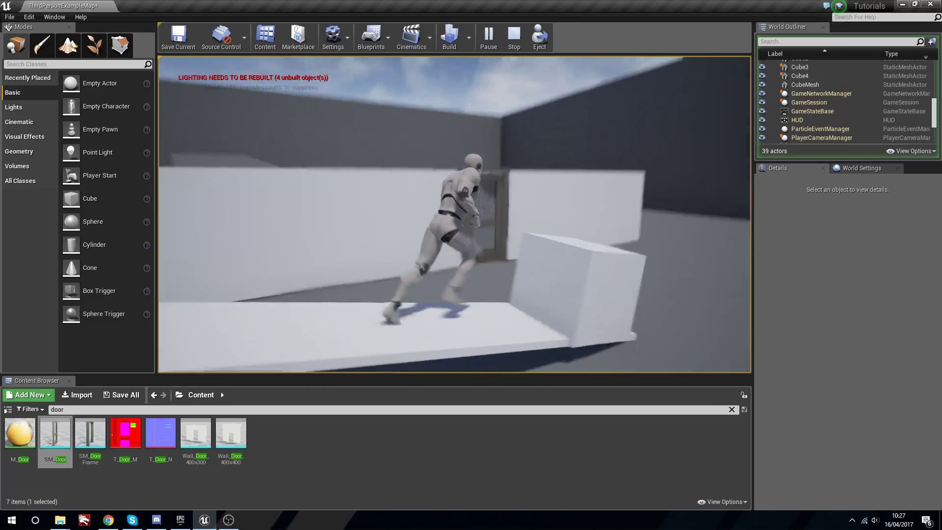
key("s")
key("Escape")
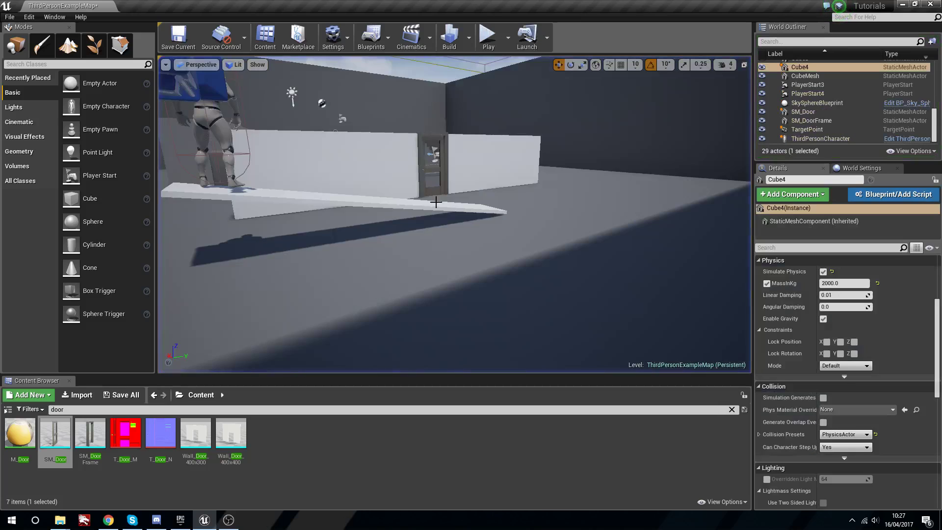
Delete the cube floating above the plank.
right_click_drag(389, 155, 365, 100)
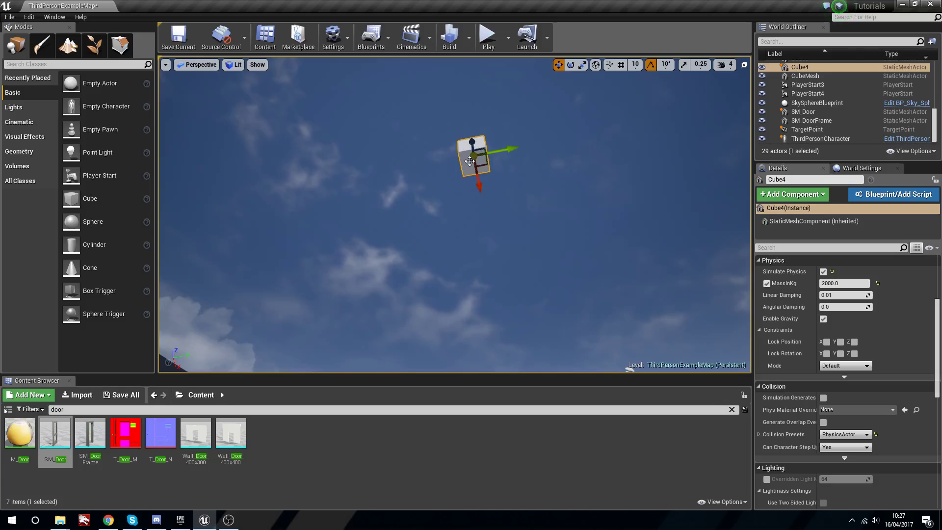
key("Delete")
Rotate the plank a quarter turn so its raised end faces the door wall, and shift it back from the wall.
right_click_drag(470, 161, 363, 333)
left_click(427, 300)
key("d")
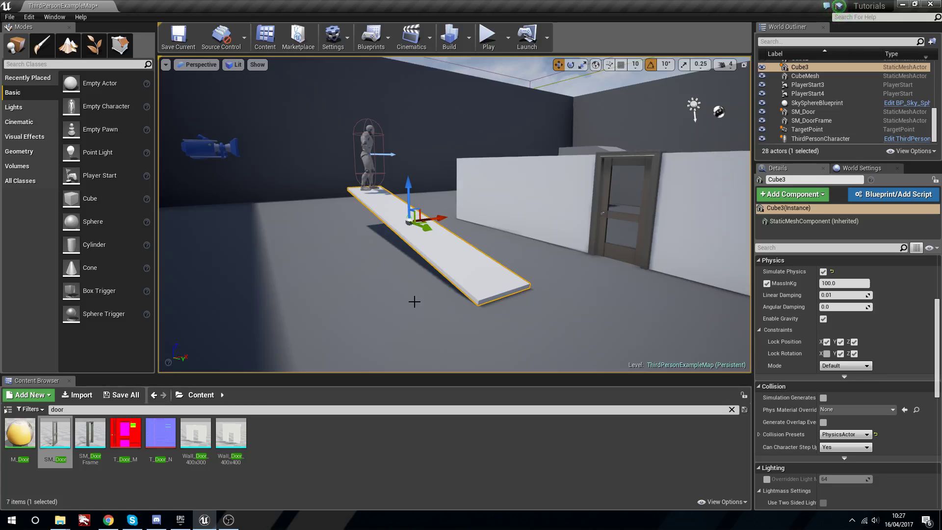
right_click_drag(401, 169, 483, 171)
key("w")
key("a")
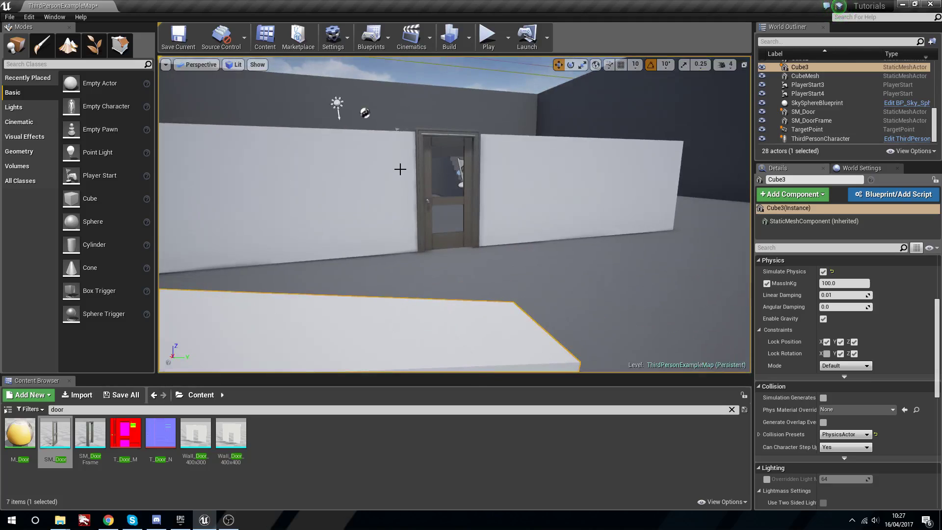
right_click_drag(445, 200, 349, 204)
key("s")
key("e")
mouse_move(487, 204)
left_mouse_down()
mouse_move(422, 206)
mouse_move(483, 208)
left_mouse_up()
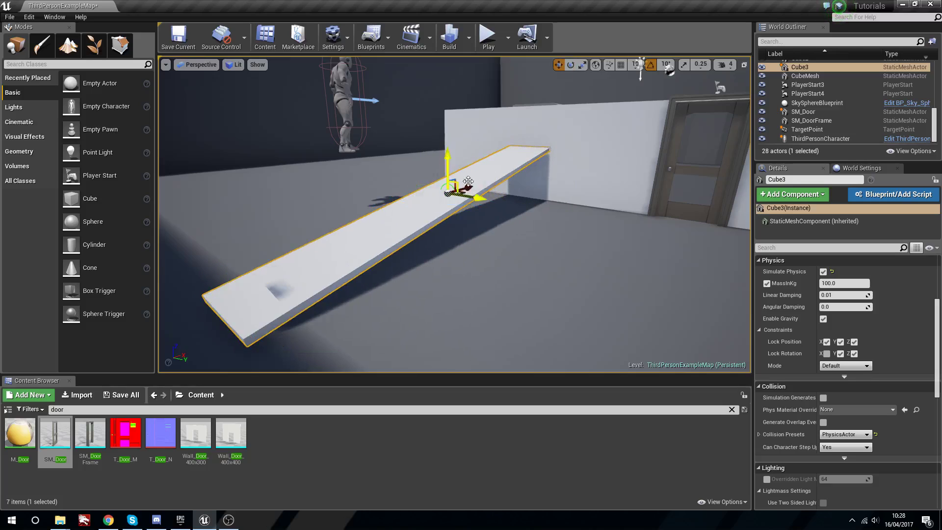
left_click_drag(471, 183, 434, 202)
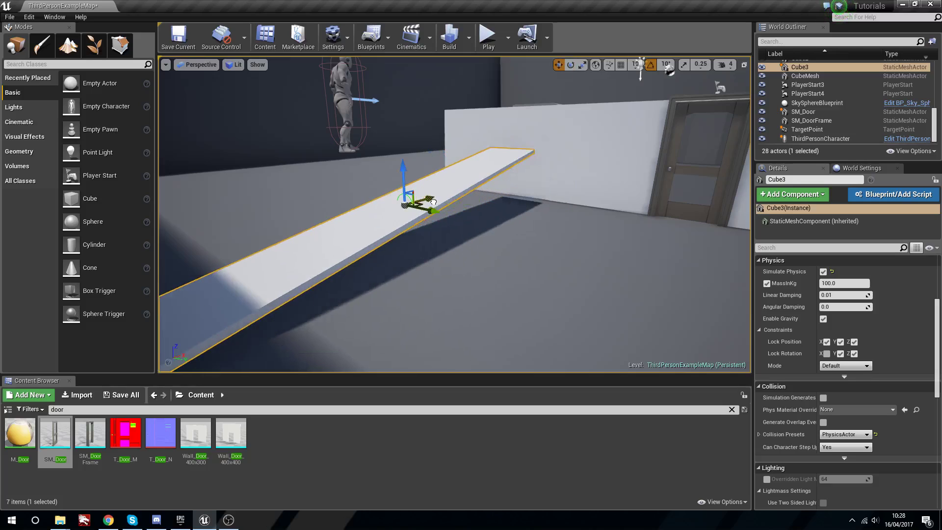
Play-test the turned plank briefly, and switch its rotation constraints to lock X and free Y.
left_click(488, 37)
key("w")
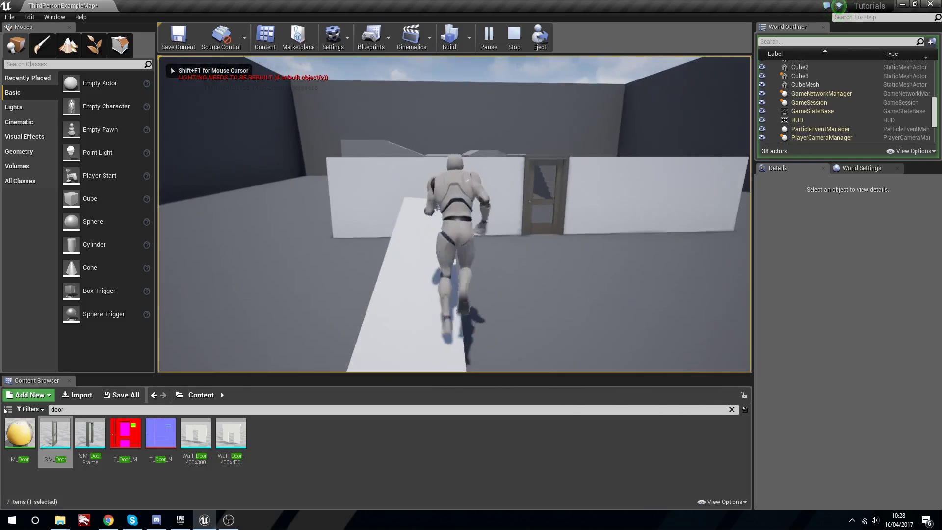
key("Escape")
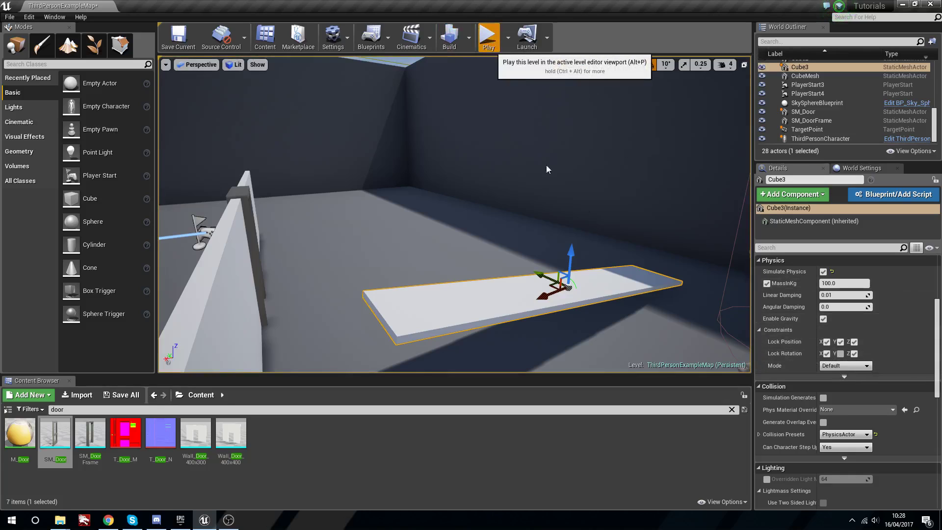
Play-test the turned seesaw by running over the plank and around the wall, and end the session.
key("alt+p")
key("w")
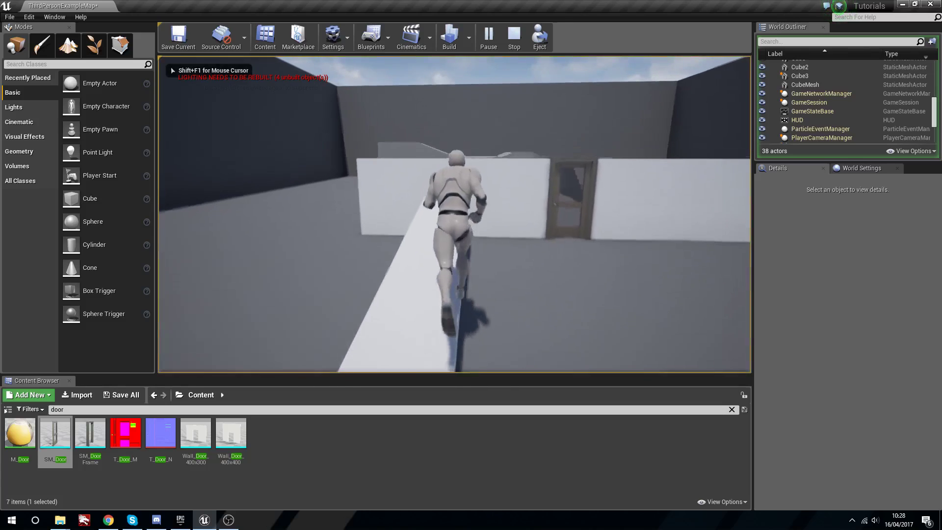
key("s")
key("w")
key("d")
key("w")
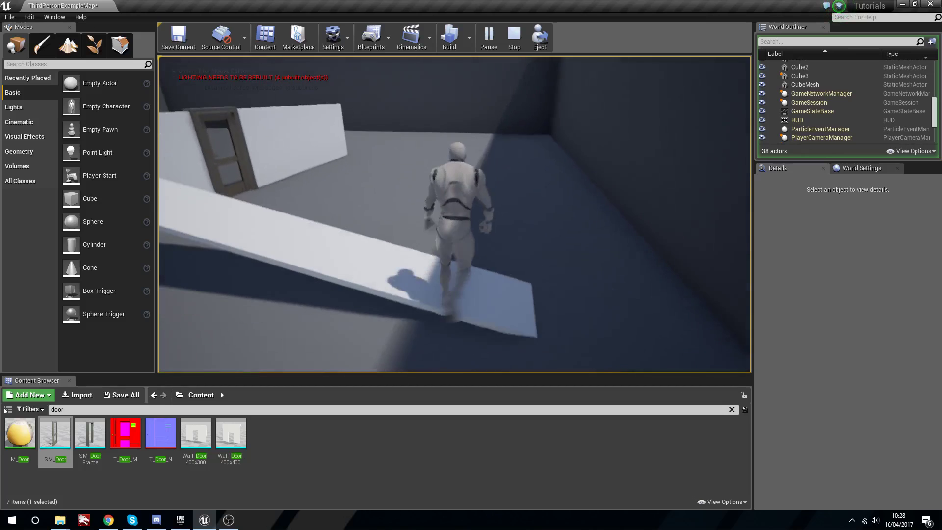
key("a")
key("d")
key("s")
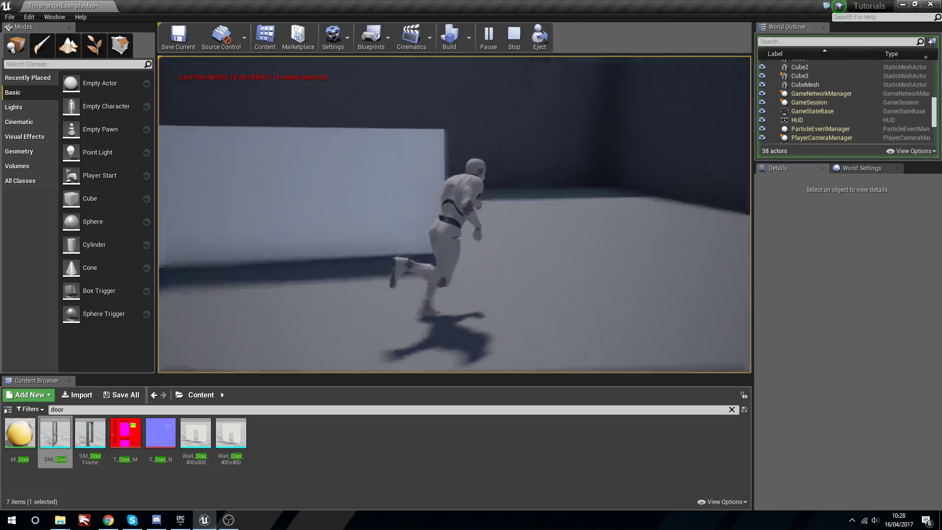
key("Escape")
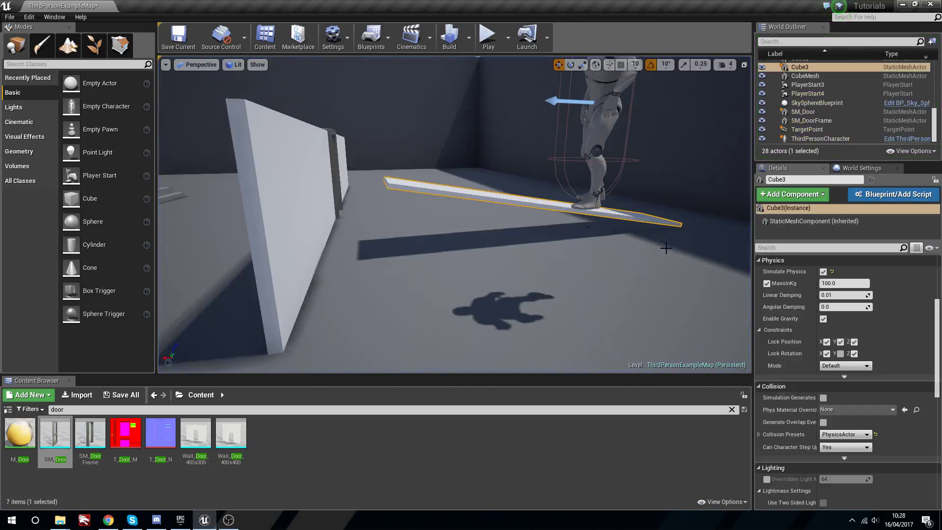
Delete the two wall cubes and the door frame, leaving the door in place.
key("s")
right_click_drag(510, 214, 521, 213)
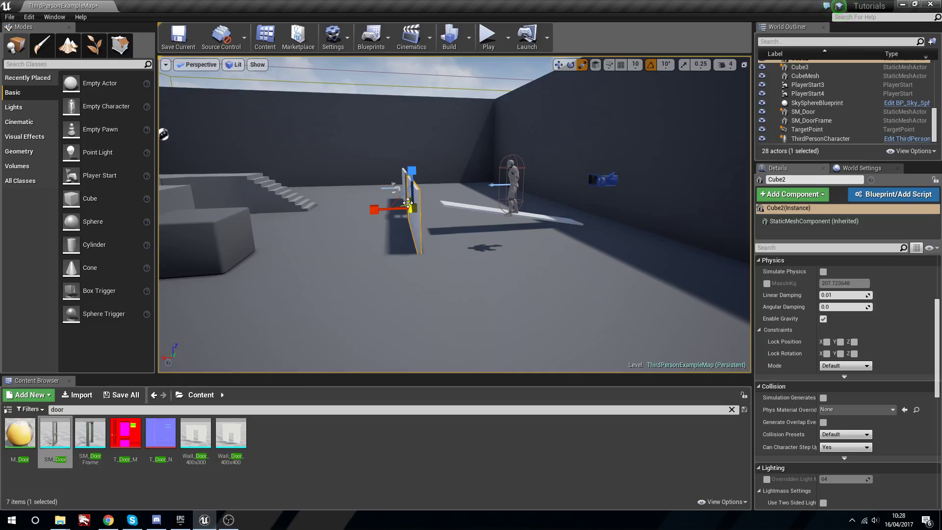
key("Delete")
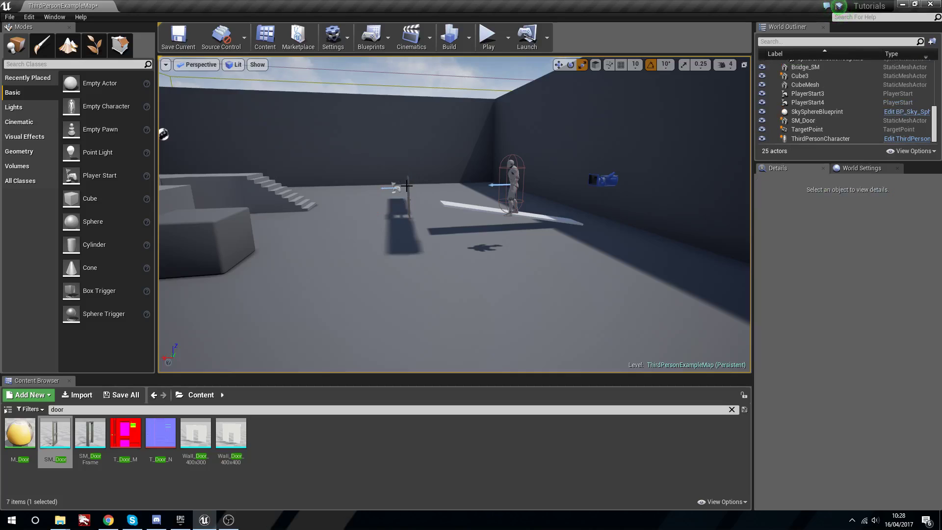
Delete the door, and lengthen the seesaw plank considerably and raise it higher above the floor.
left_click(479, 208)
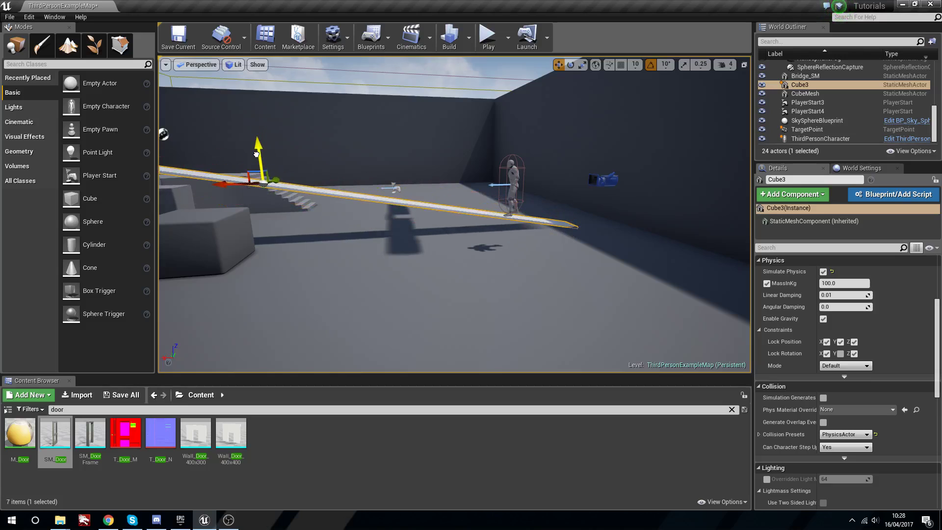
Delete the large blocks, the staircase and the raised walkway around the plank to clear the arena floor.
right_click_drag(256, 149, 197, 162)
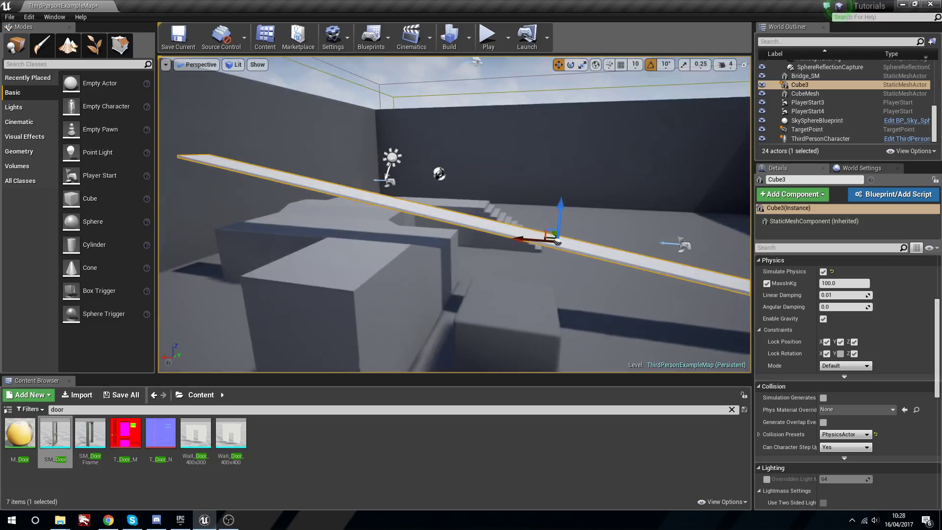
left_click(442, 240)
key("Delete")
left_click(357, 280)
key("Delete")
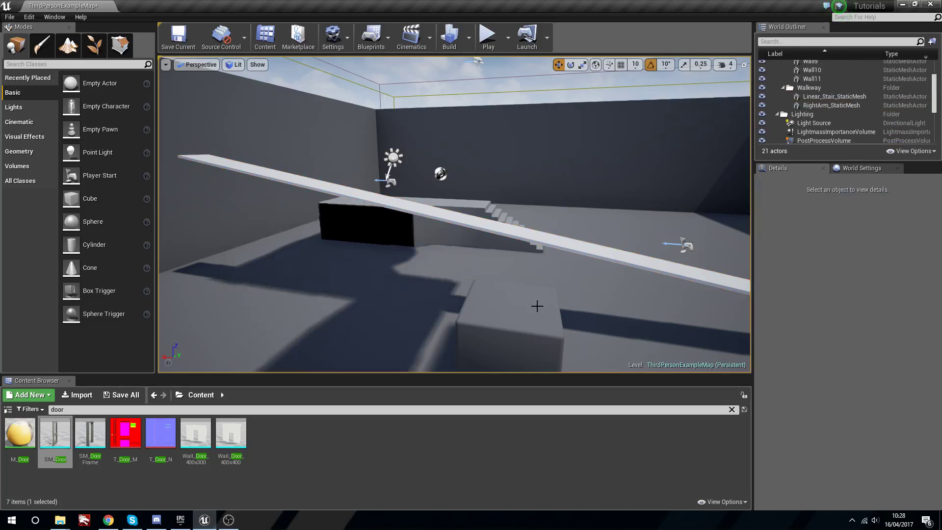
key("ctrl+z")
key("ctrl+z")
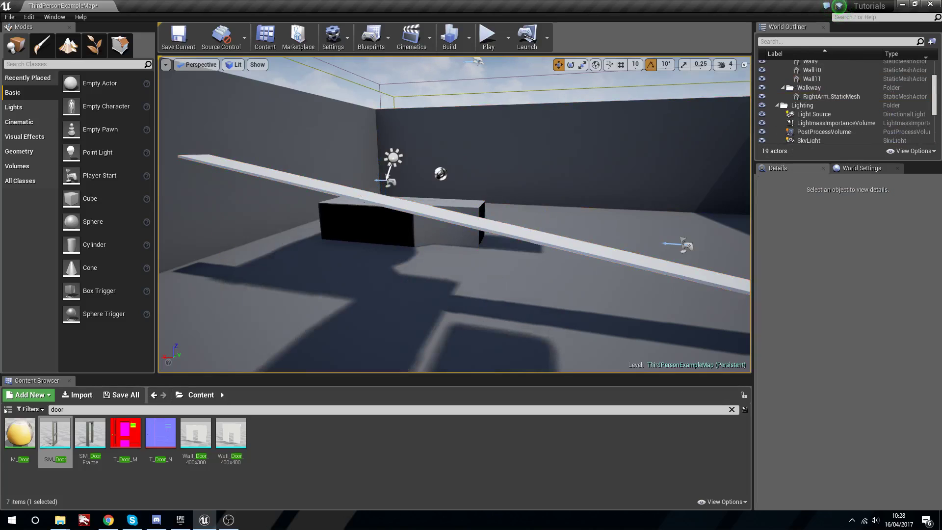
Play-test the lengthened plank by running along it in both directions, and end the session.
left_click(489, 35)
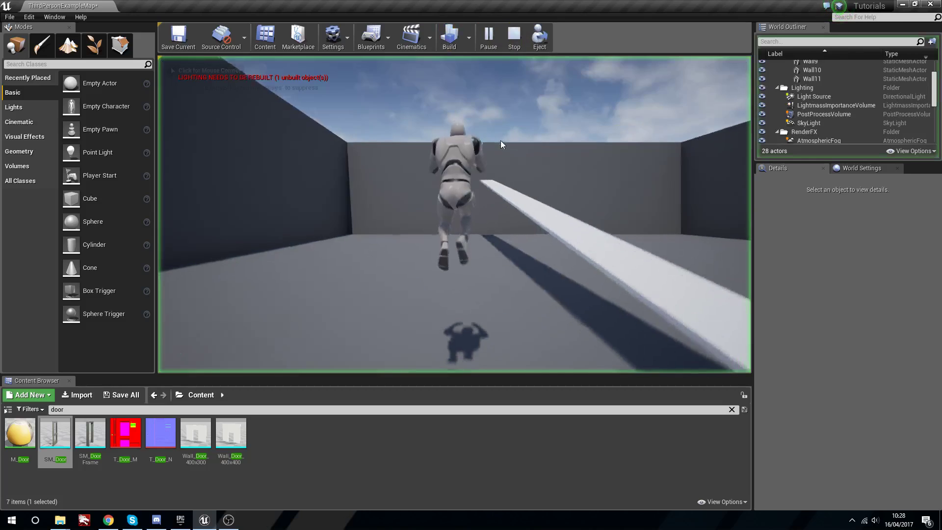
key("w")
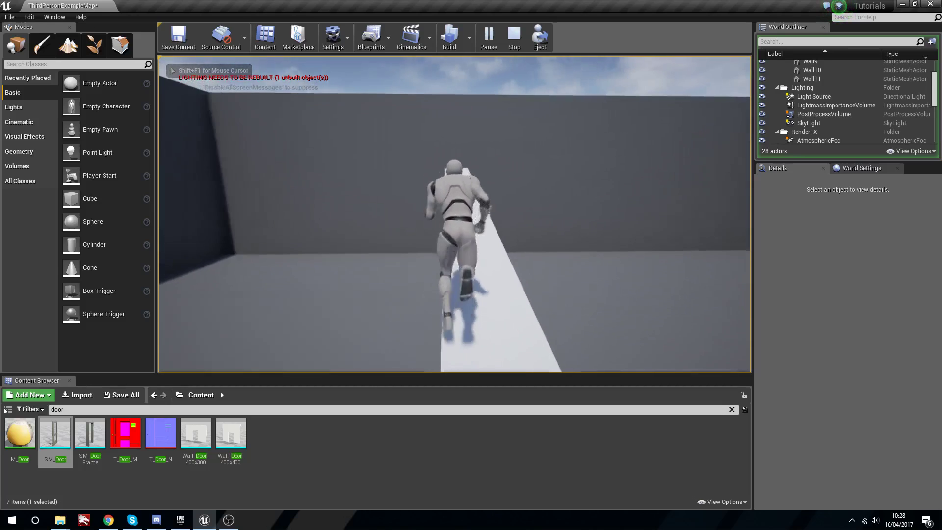
key("s")
key("w")
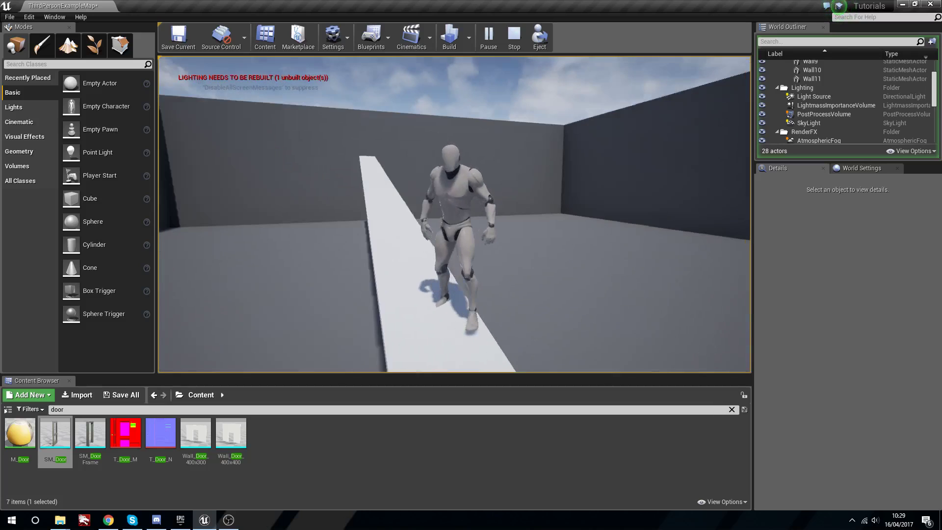
key("Escape")
Select and frame the long plank, and open its Angular Damping value for editing.
left_click(436, 258)
key("f")
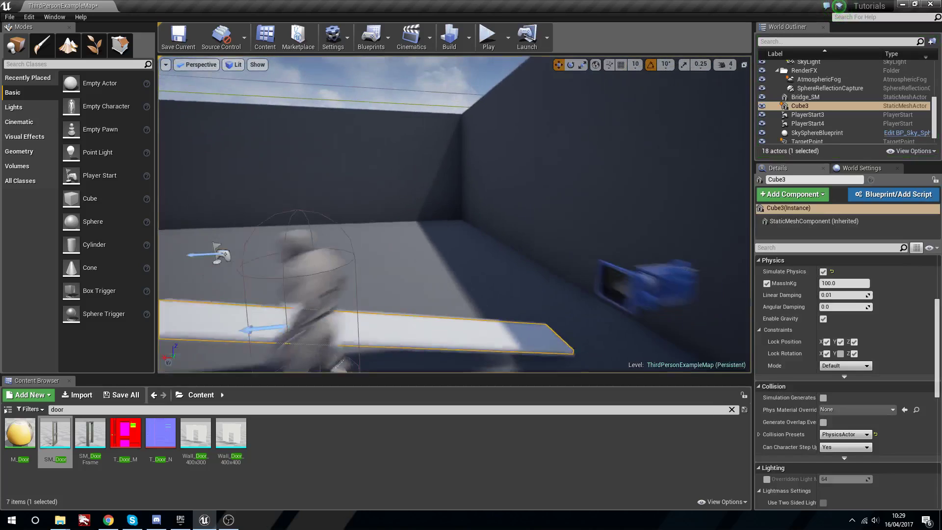
left_click(851, 308)
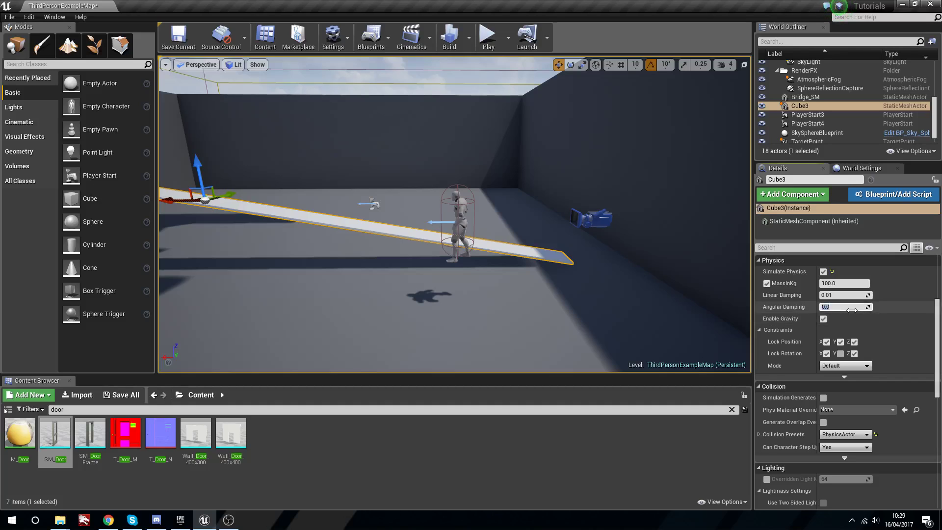
Play-test the long seesaw again, running back and forth across the plank and then on the floor beneath it.
left_click(485, 47)
key("w")
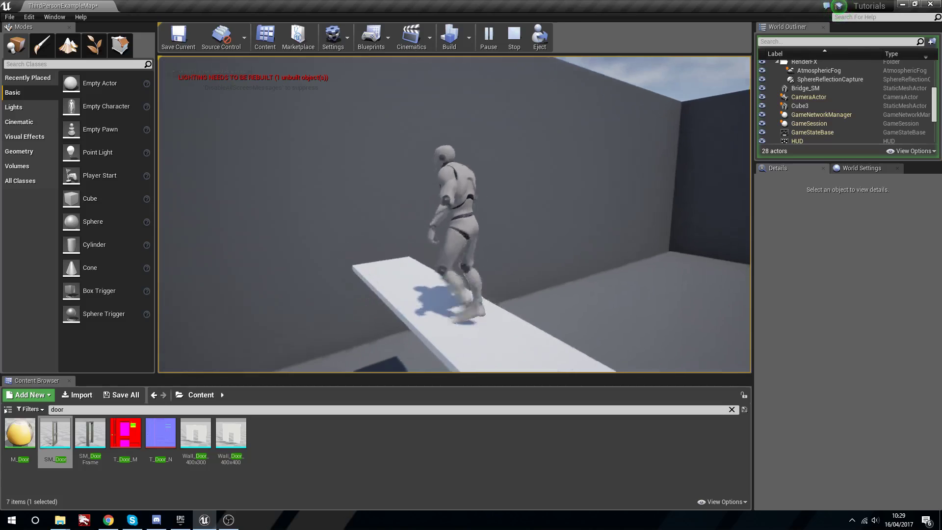
key("w")
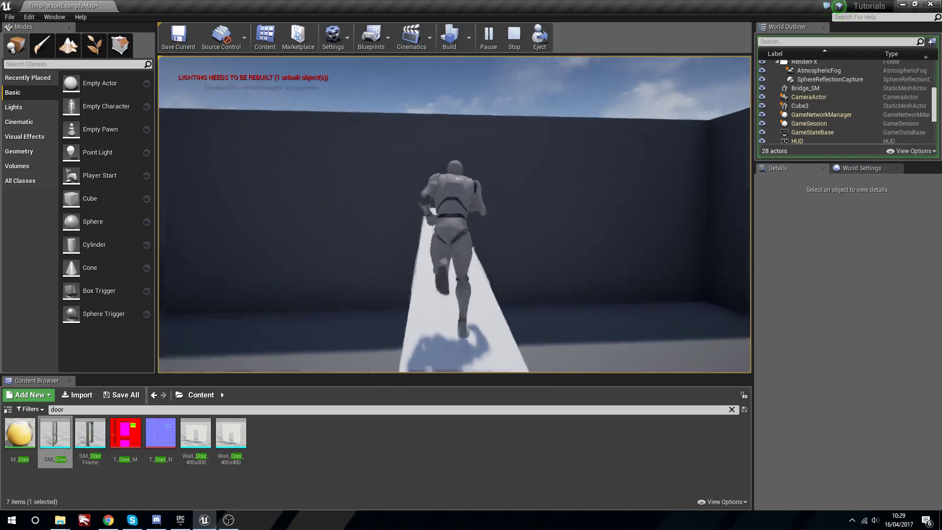
key("s")
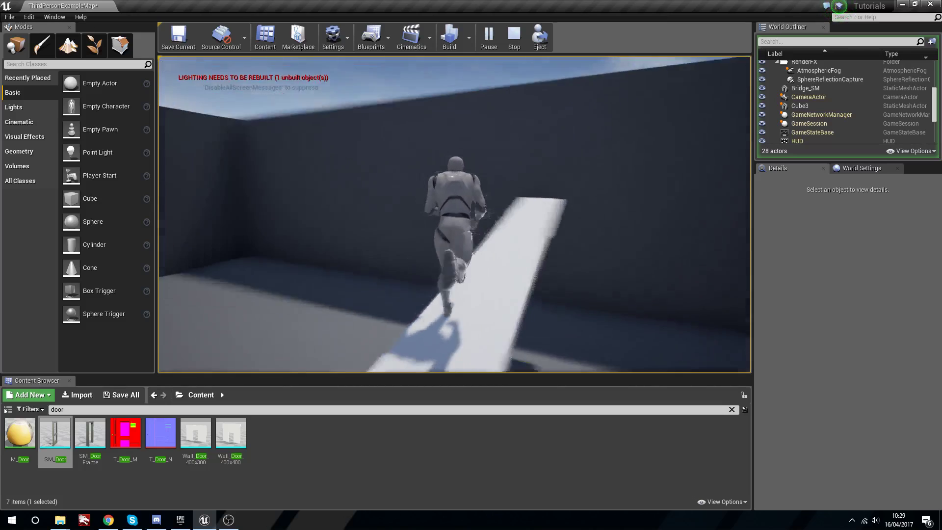
key("d")
key("w")
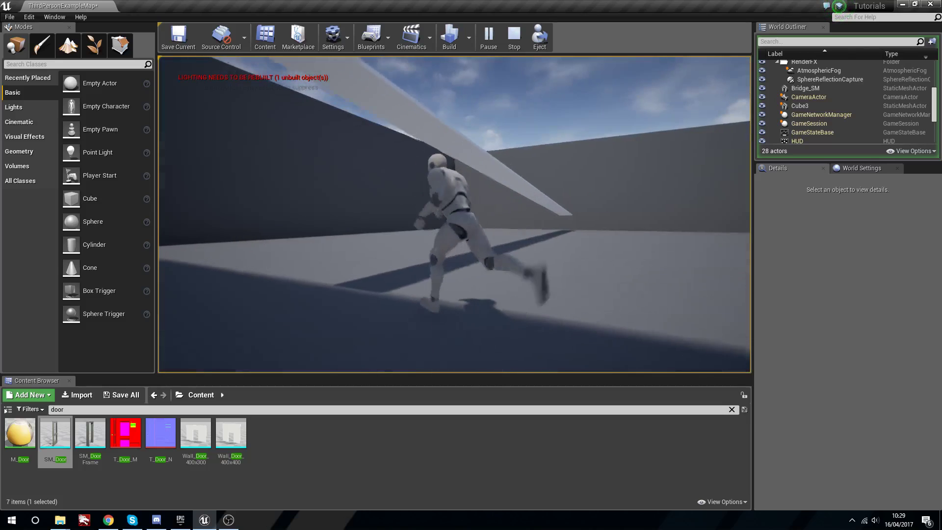